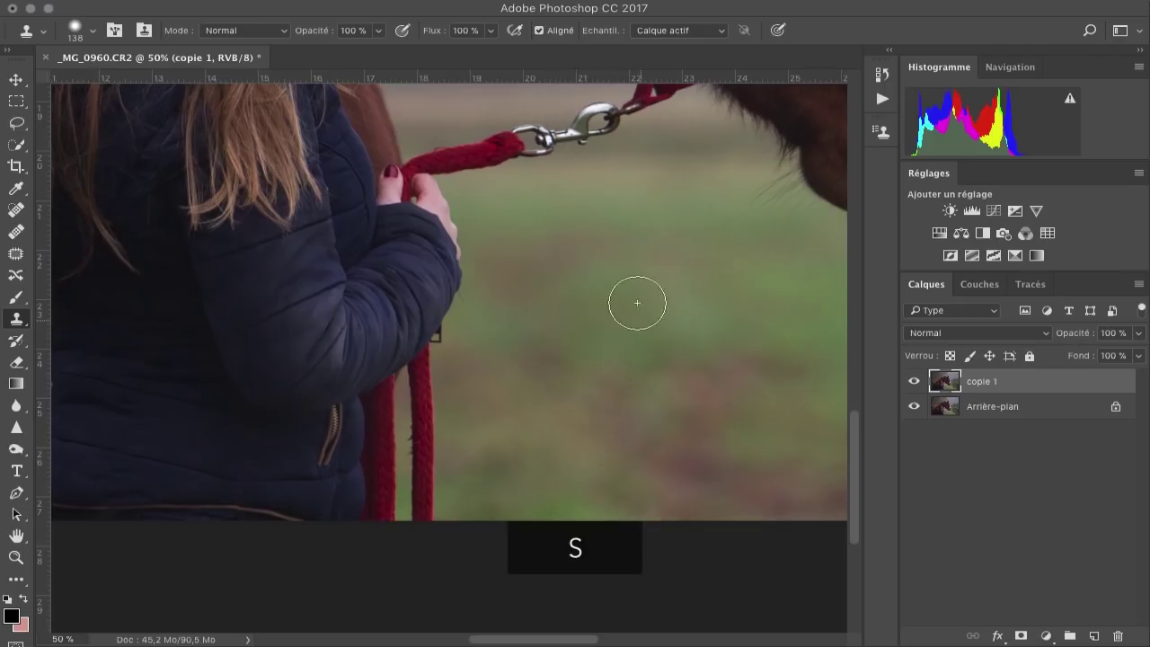
# - Paint soft black test dabs on the empty layer Calque 1 with a 131 px brush, first at 35% and again at 100% opacity
pyautogui.click(92, 31)
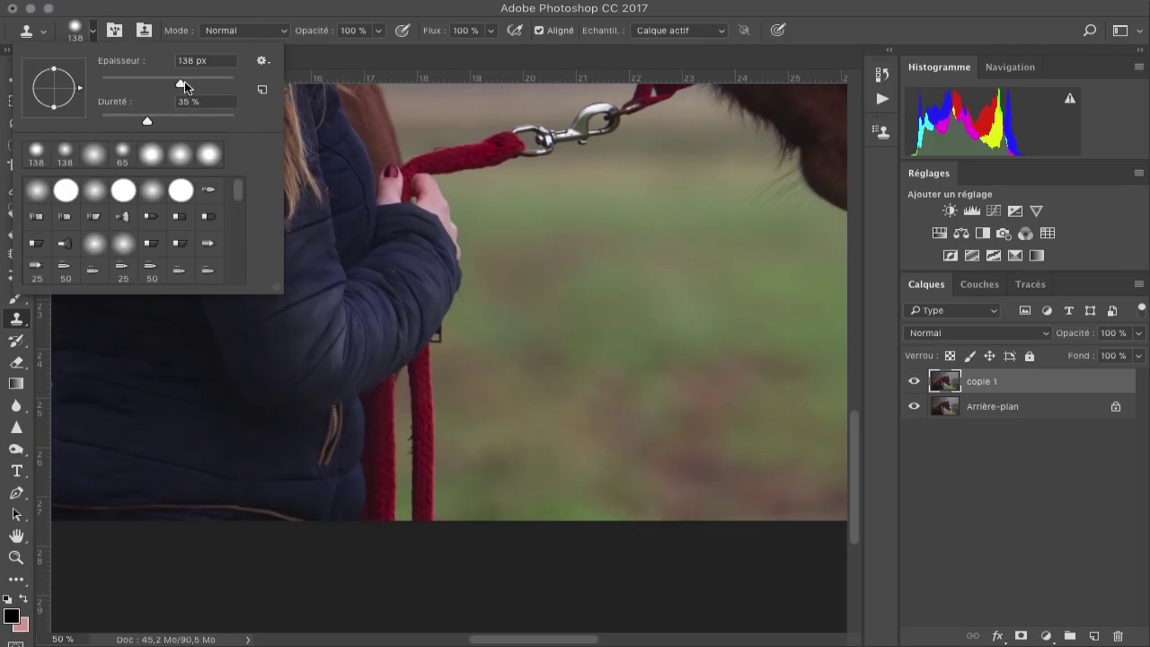
pyautogui.moveTo(182, 84); pyautogui.dragTo(200, 84)
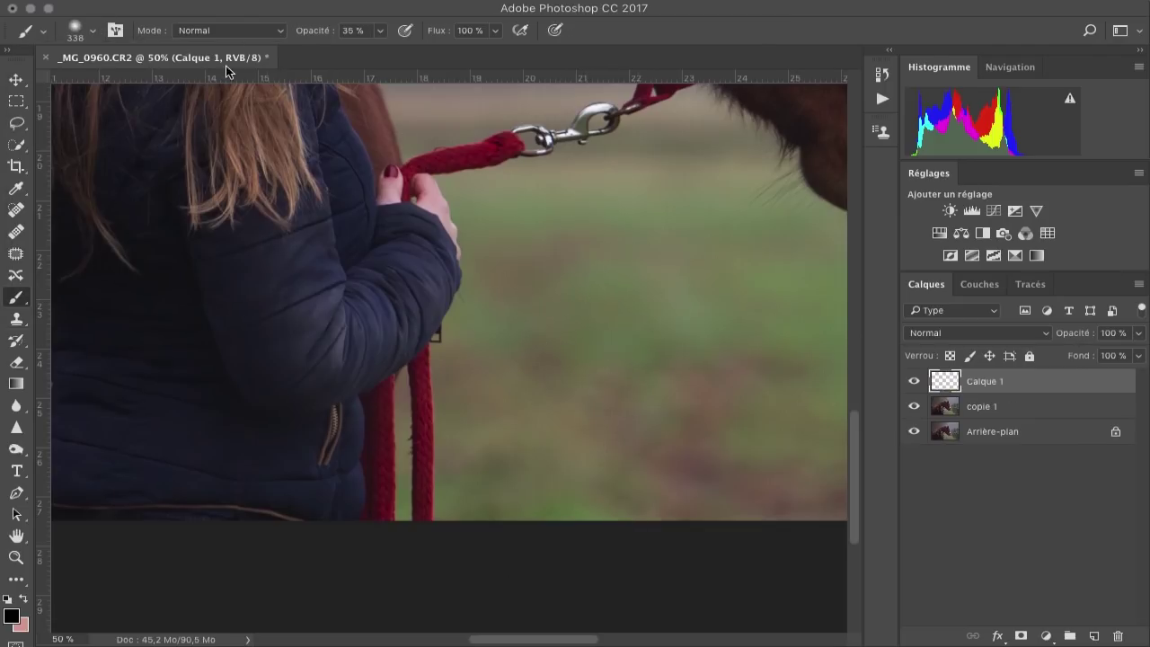
pyautogui.click(91, 32)
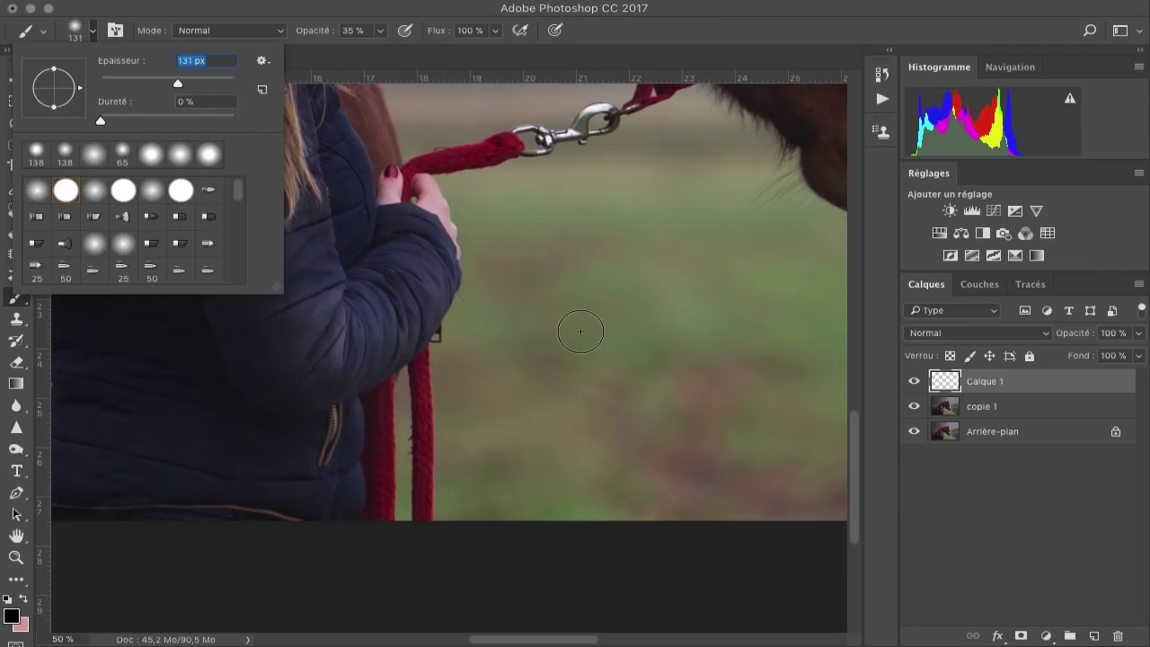
pyautogui.click(616, 256)
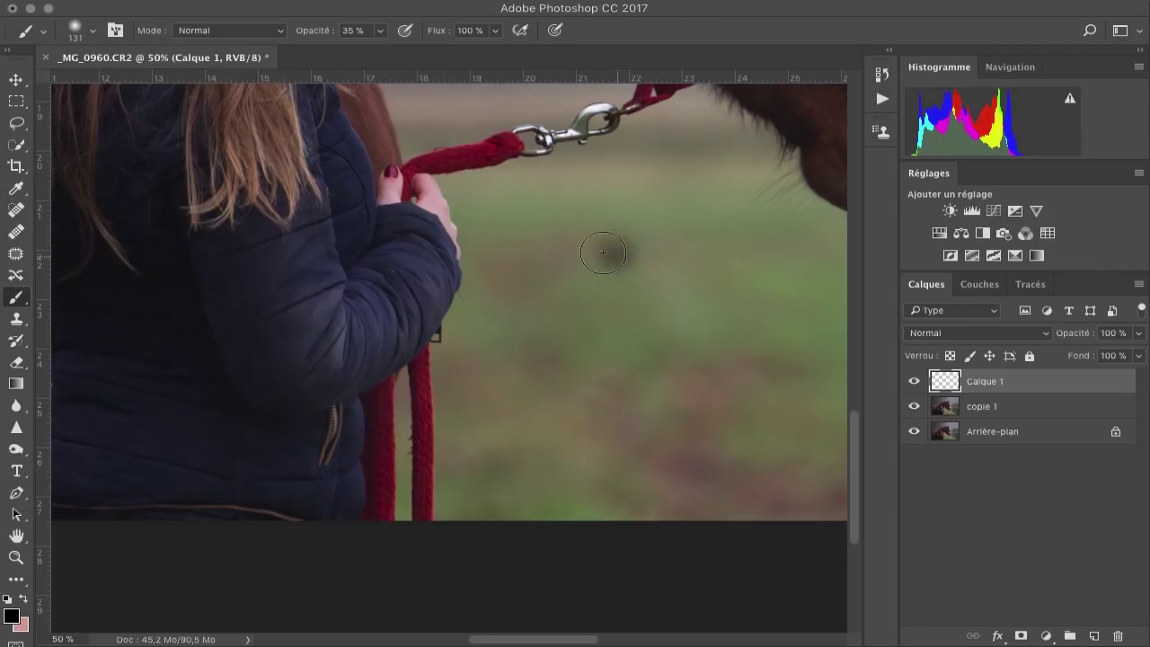
pyautogui.click(381, 31)
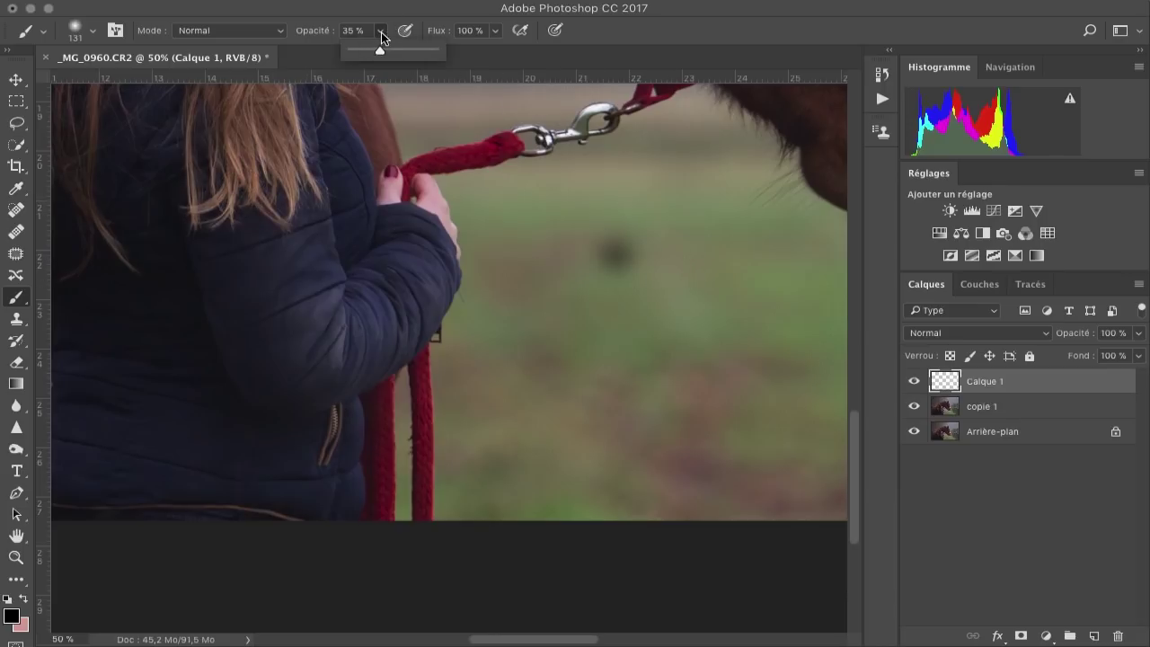
pyautogui.moveTo(432, 59); pyautogui.dragTo(441, 53)
pyautogui.click(614, 256)
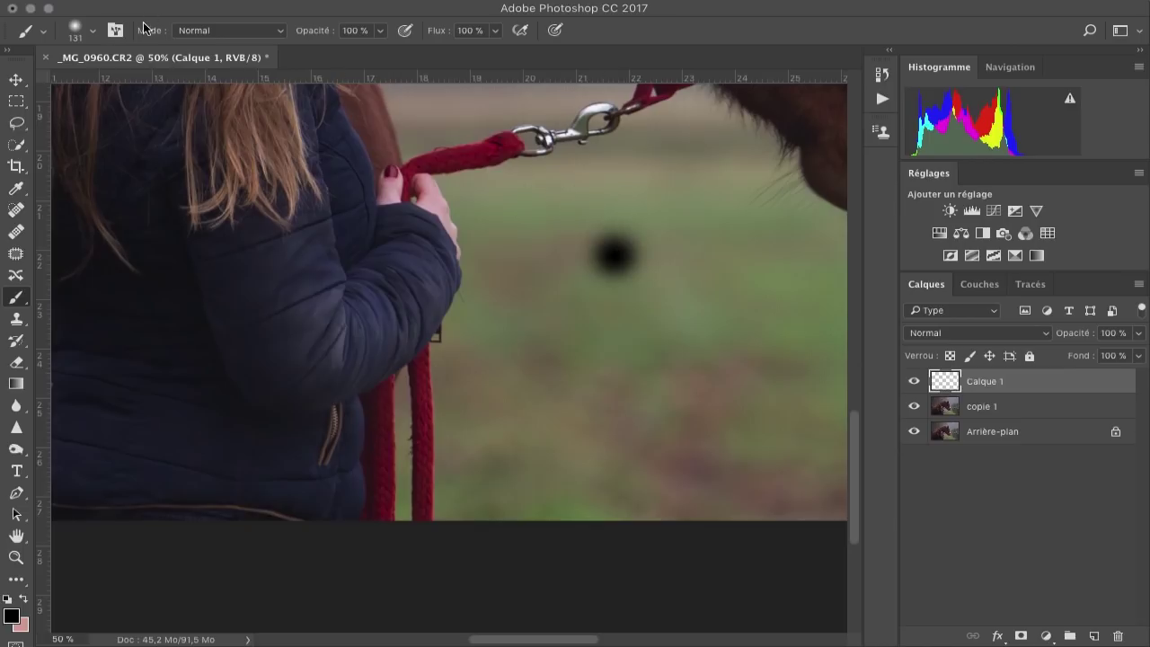
# - Paint a black test dab at 100% hardness below the soft one, and delete the test layer Calque 1
pyautogui.click(94, 35)
pyautogui.moveTo(117, 120); pyautogui.dragTo(234, 120)
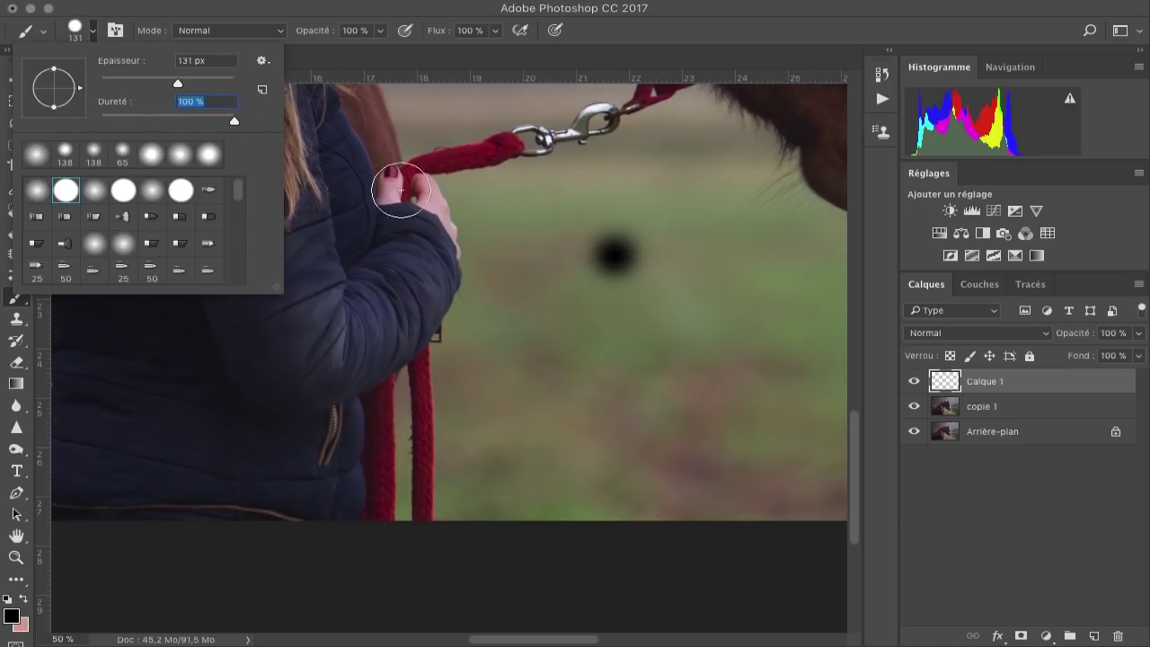
pyautogui.click(614, 324)
pyautogui.click(616, 326)
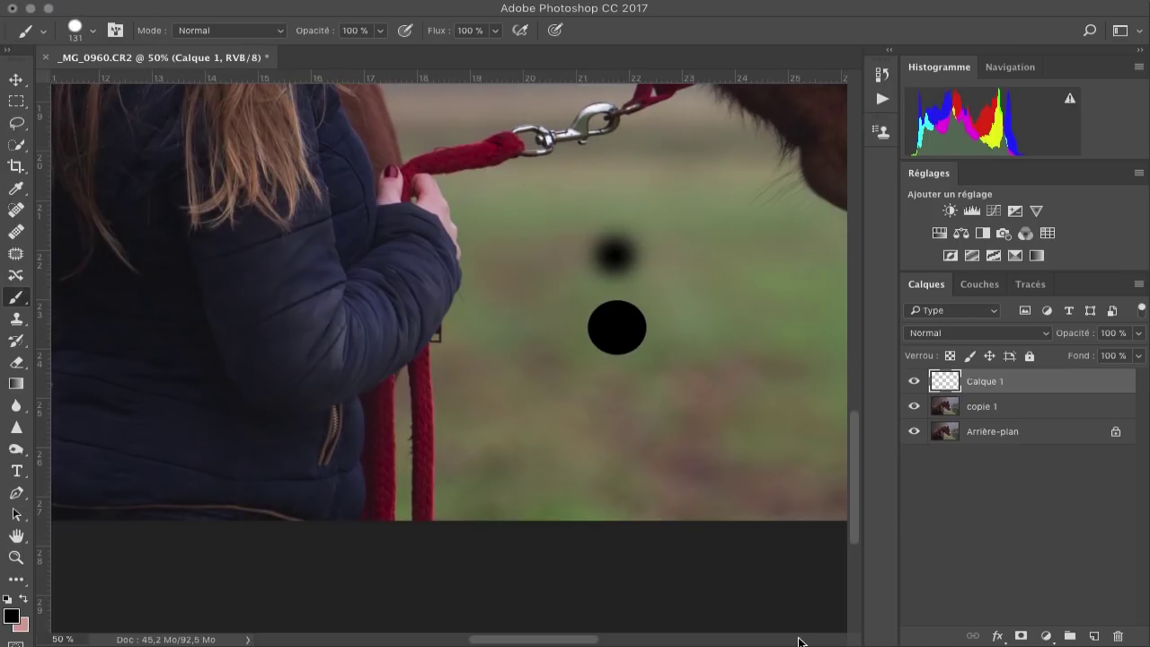
pyautogui.press('v')
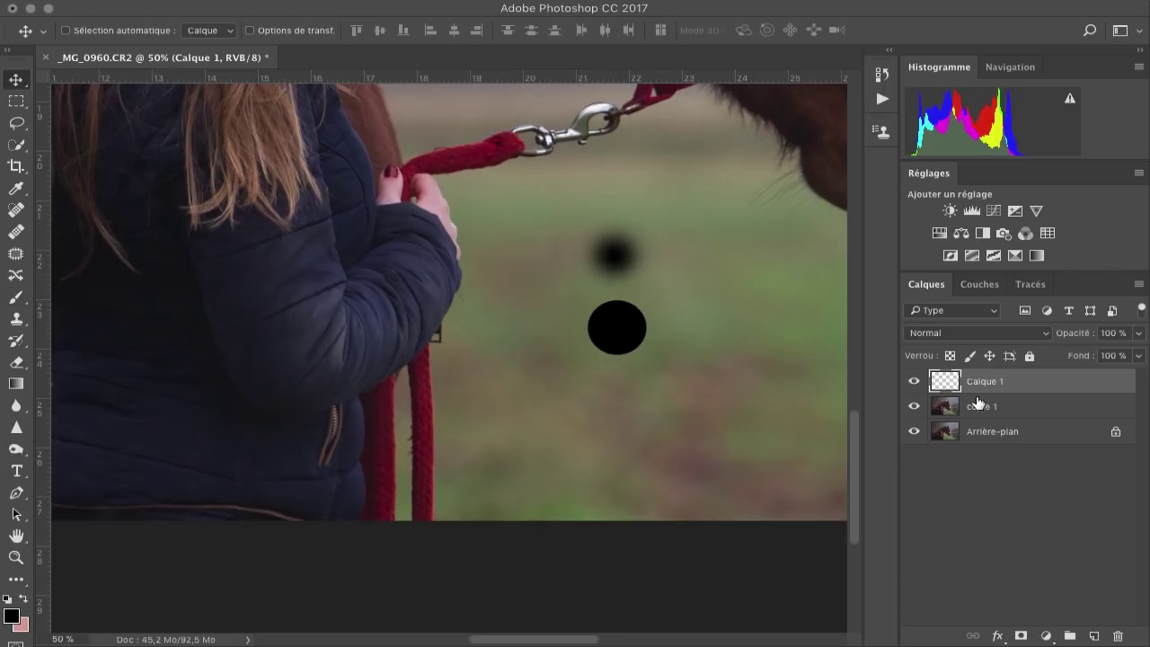
pyautogui.press('Delete')
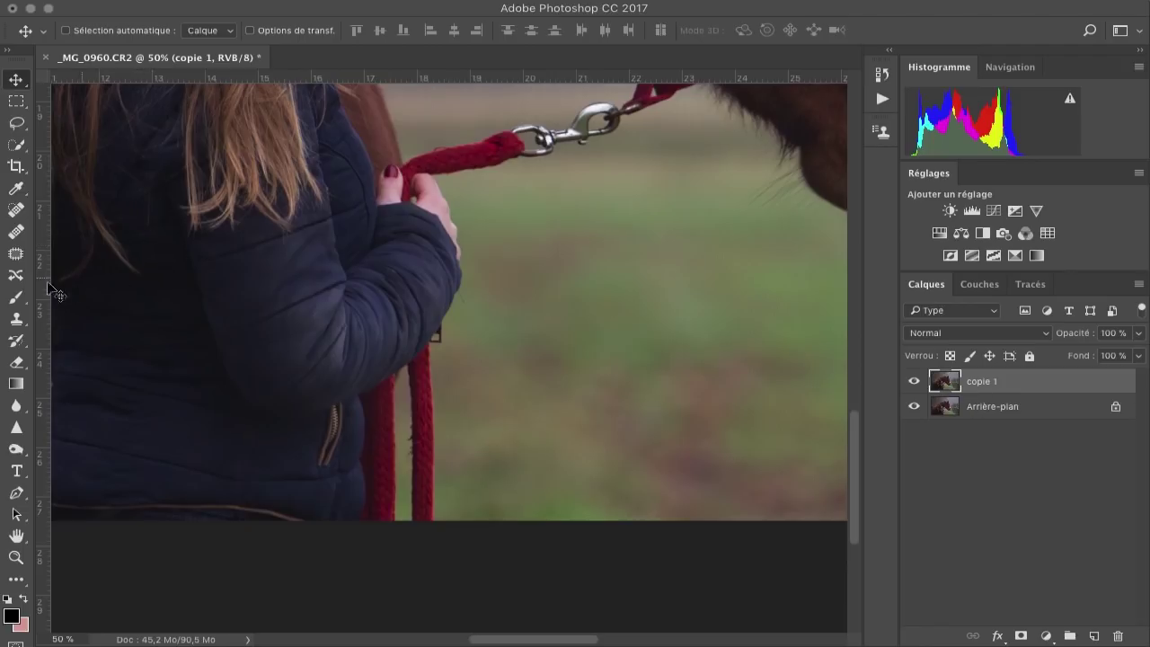
# - Set the Clone Stamp brush to 182 px with 0% hardness
pyautogui.click(15, 321)
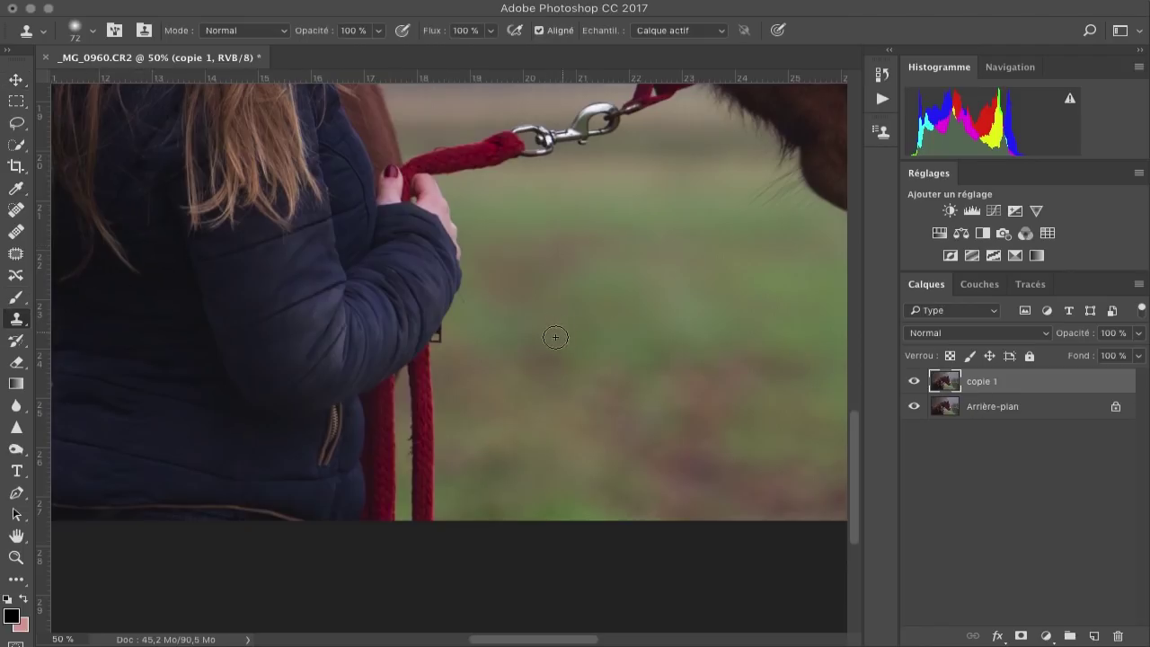
pyautogui.rightClick(515, 326)
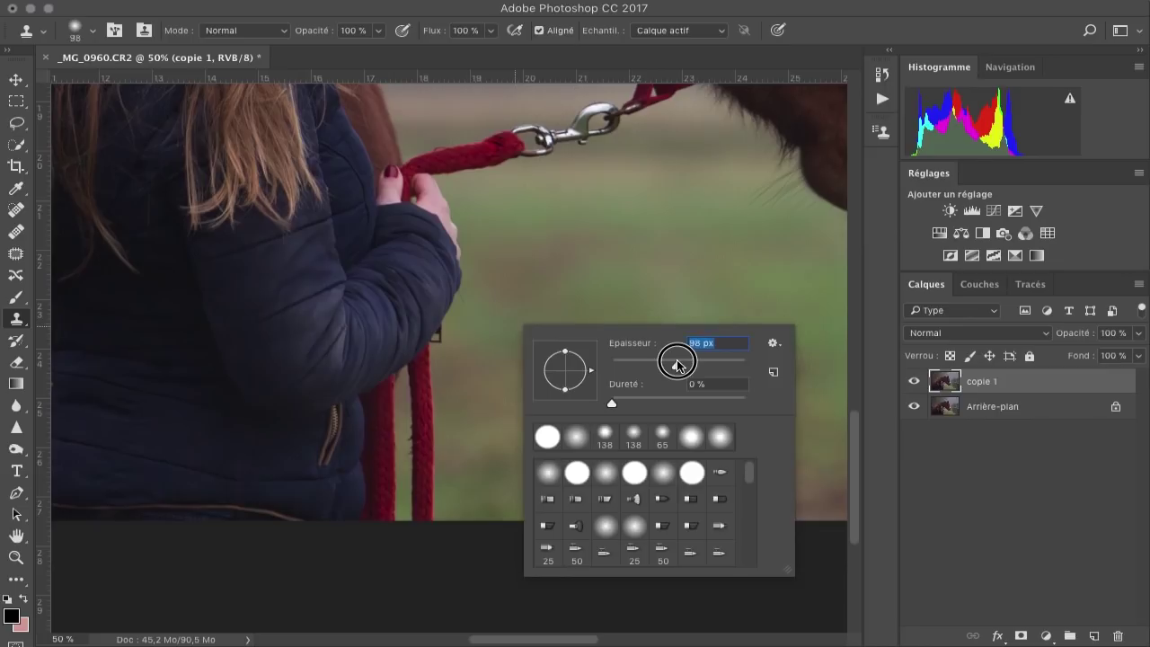
pyautogui.moveTo(678, 363); pyautogui.dragTo(705, 365)
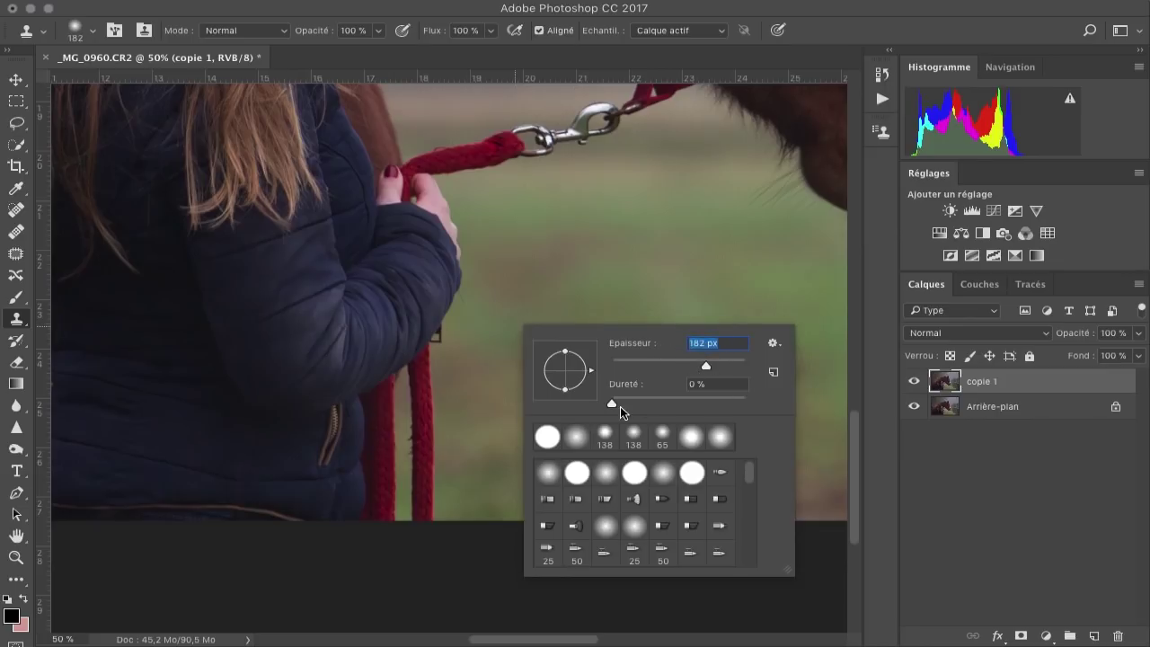
pyautogui.moveTo(610, 402)
pyautogui.mouseDown()
pyautogui.moveTo(627, 405)
pyautogui.moveTo(611, 406)
pyautogui.mouseUp()
pyautogui.press('Return')
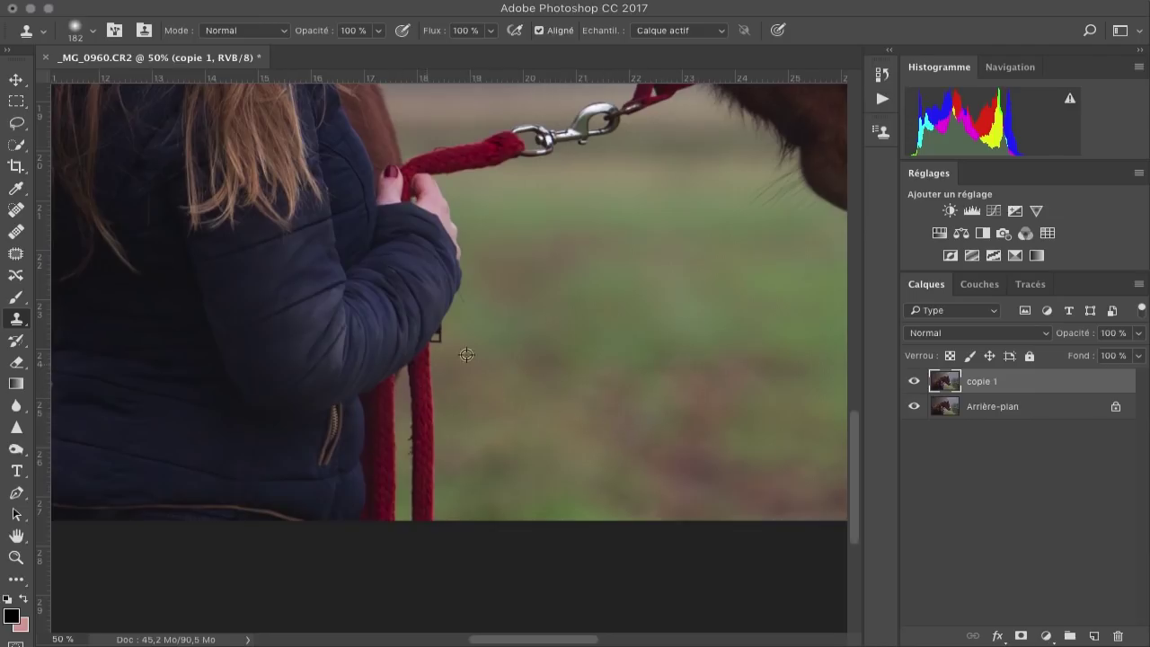
# - Sample the blurred grass and clone it over the outer hanging red rope below the sleeve
pyautogui.keyDown('alt'); pyautogui.click(604, 418); pyautogui.keyUp('alt')
pyautogui.moveTo(426, 403)
pyautogui.mouseDown()
pyautogui.moveTo(420, 462)
pyautogui.moveTo(471, 507)
pyautogui.moveTo(420, 505)
pyautogui.moveTo(427, 514)
pyautogui.moveTo(424, 487)
pyautogui.moveTo(436, 494)
pyautogui.moveTo(418, 459)
pyautogui.moveTo(431, 394)
pyautogui.mouseUp()
pyautogui.press(']')
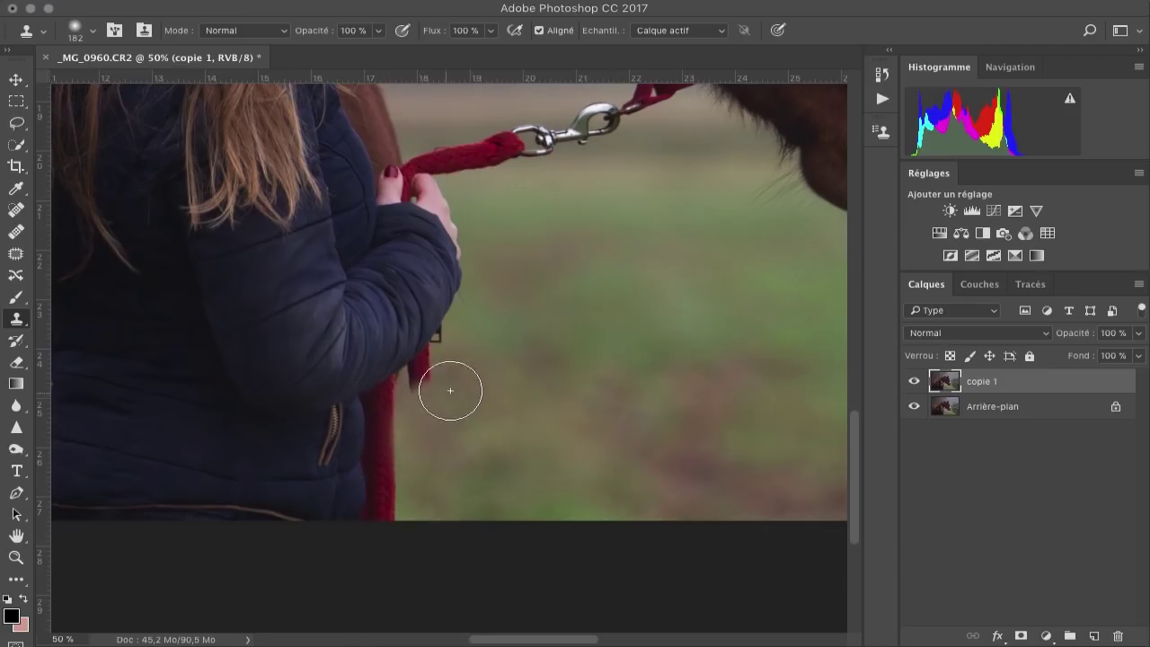
# - Clone the grass over the remaining hanging rope beside the jacket, using a harder-edged 126 px brush
pyautogui.rightClick(455, 398)
pyautogui.moveTo(642, 430); pyautogui.dragTo(629, 437)
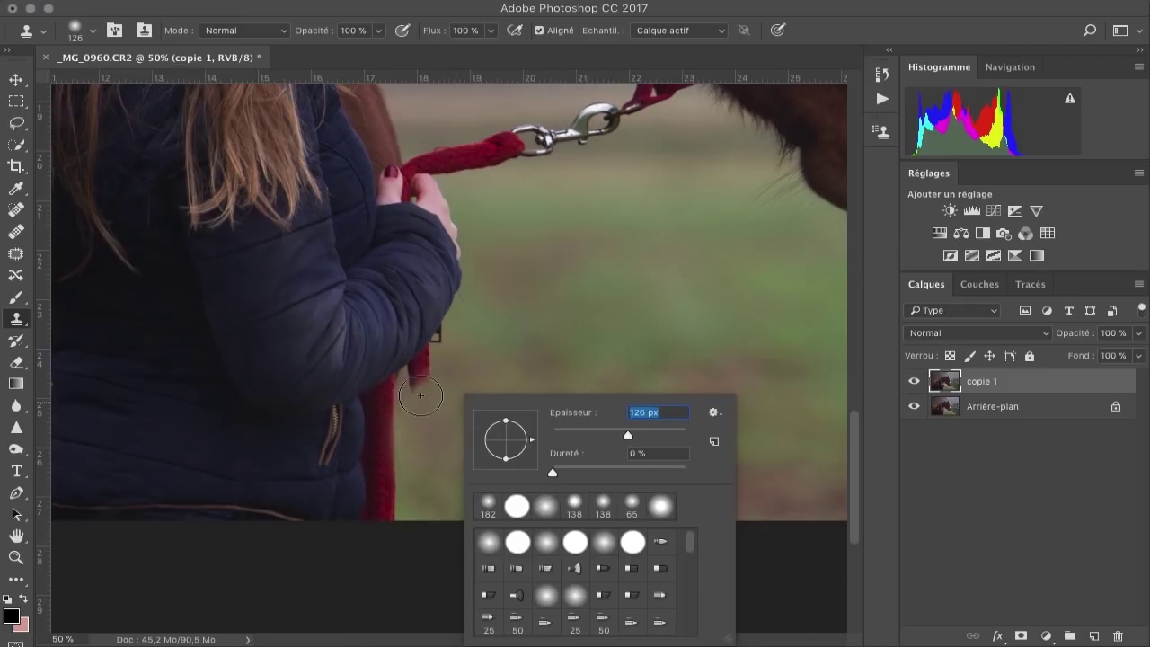
pyautogui.press('Return')
pyautogui.rightClick(501, 377)
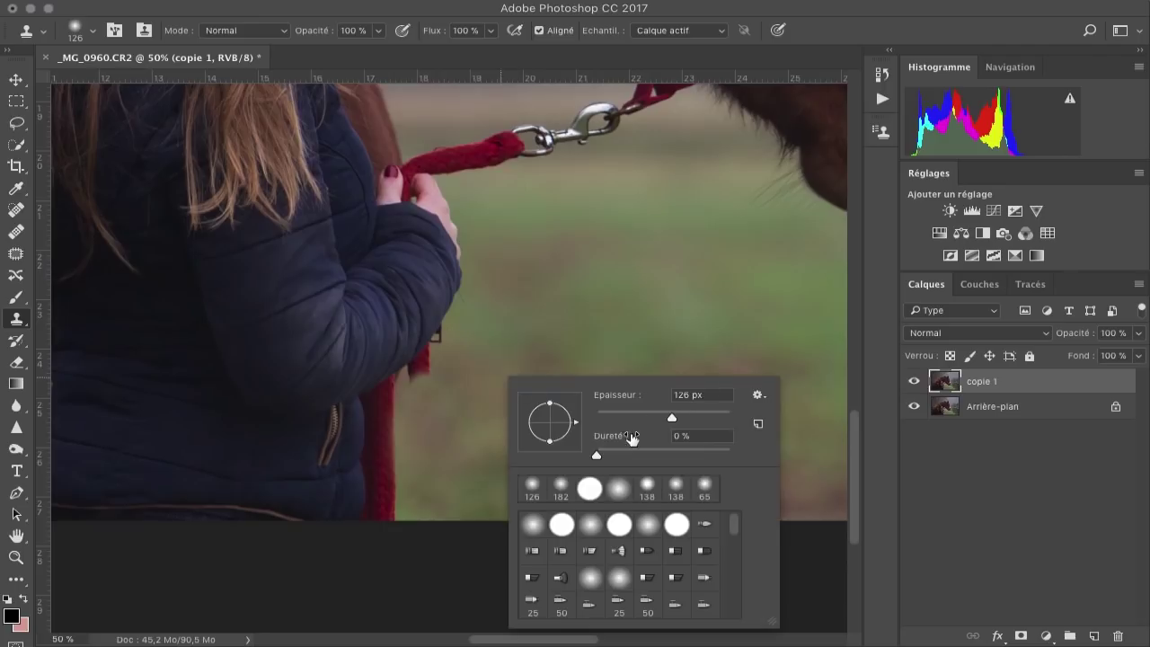
pyautogui.moveTo(601, 453); pyautogui.dragTo(626, 453)
pyautogui.press('Return')
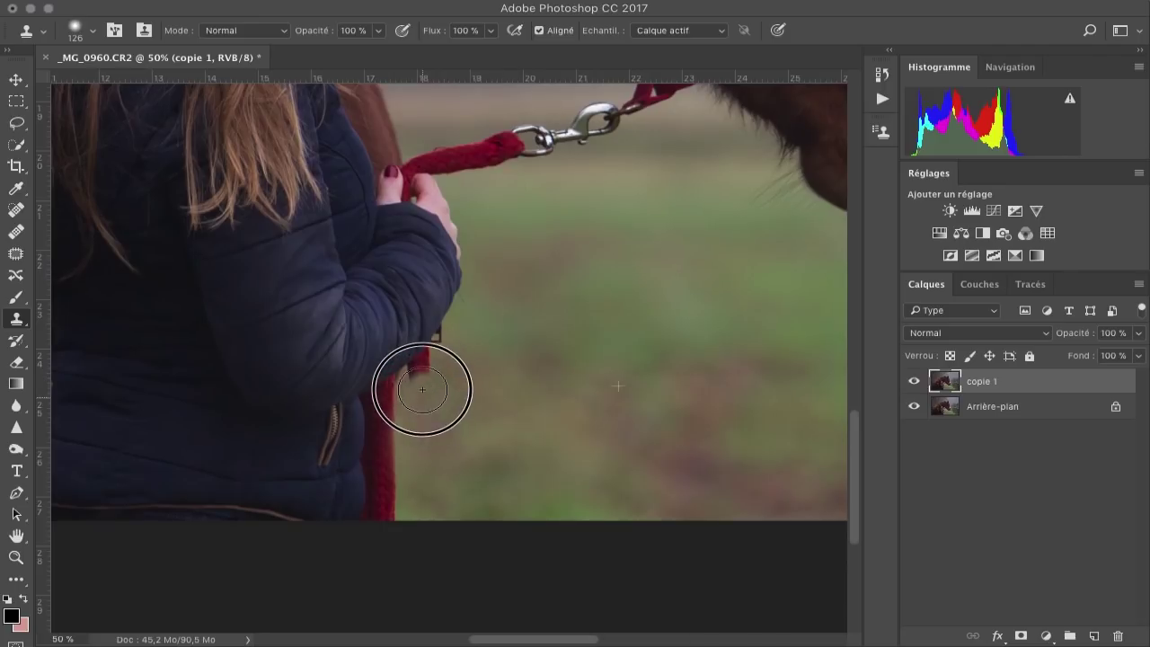
pyautogui.moveTo(395, 394)
pyautogui.mouseDown()
pyautogui.moveTo(396, 510)
pyautogui.moveTo(388, 487)
pyautogui.moveTo(383, 525)
pyautogui.mouseUp()
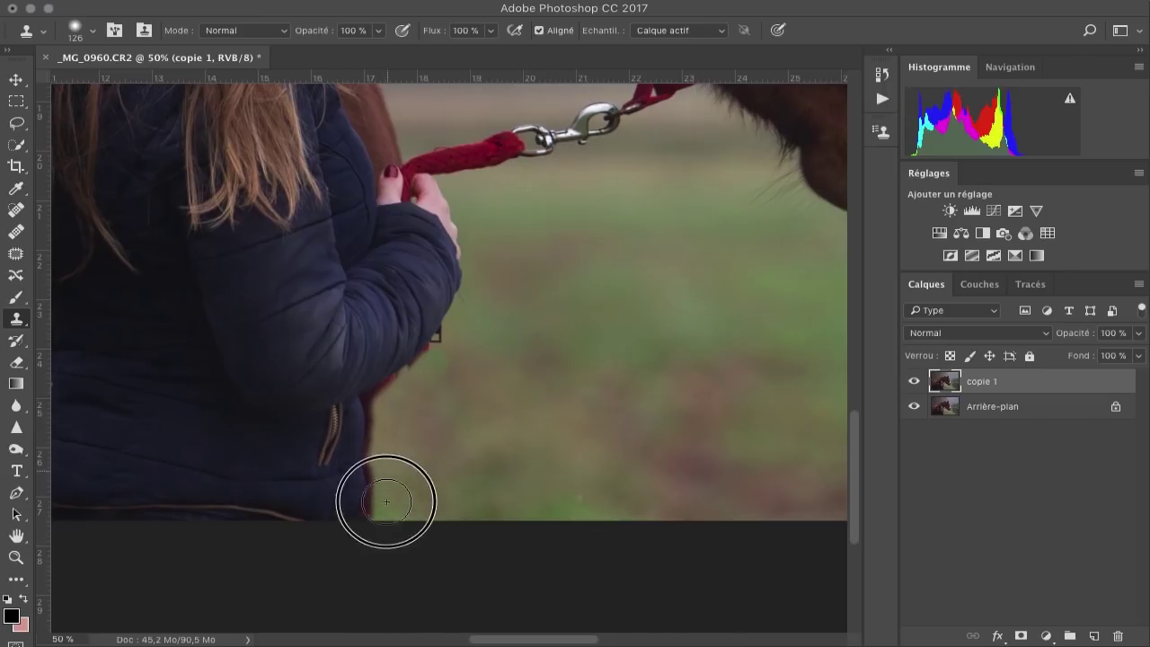
# - Clone the background over the red fringe along the jacket's lower edge with a 32 px brush at 50% hardness
pyautogui.press('z')
pyautogui.click(386, 461)
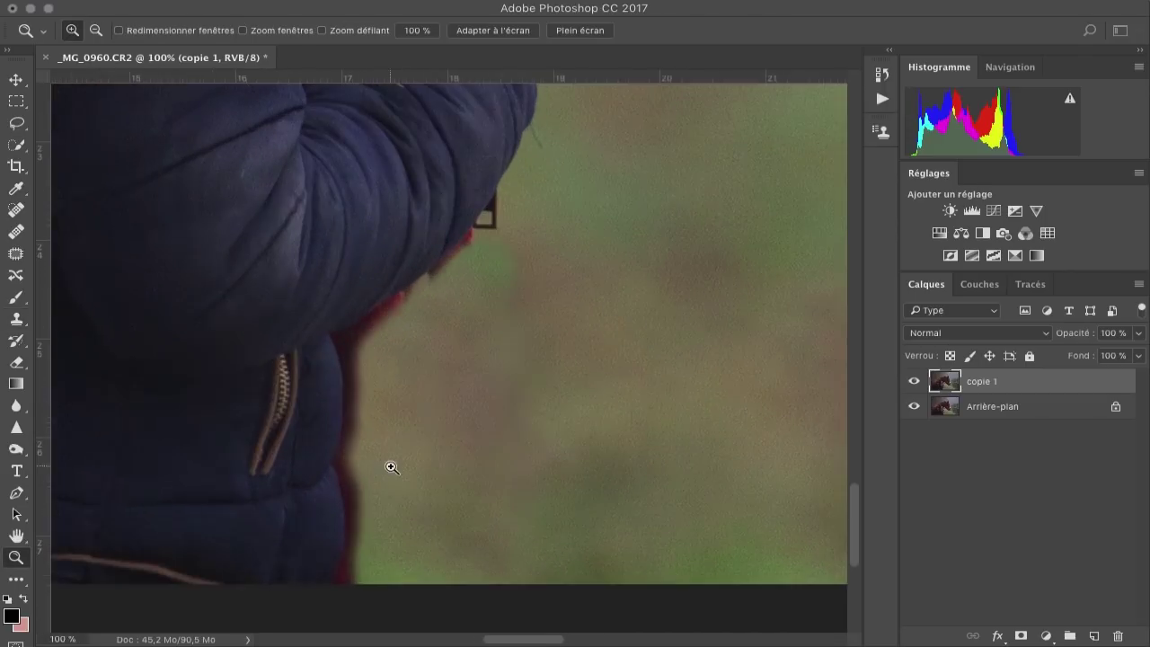
pyautogui.click(379, 497)
pyautogui.click(377, 508)
pyautogui.click(451, 355)
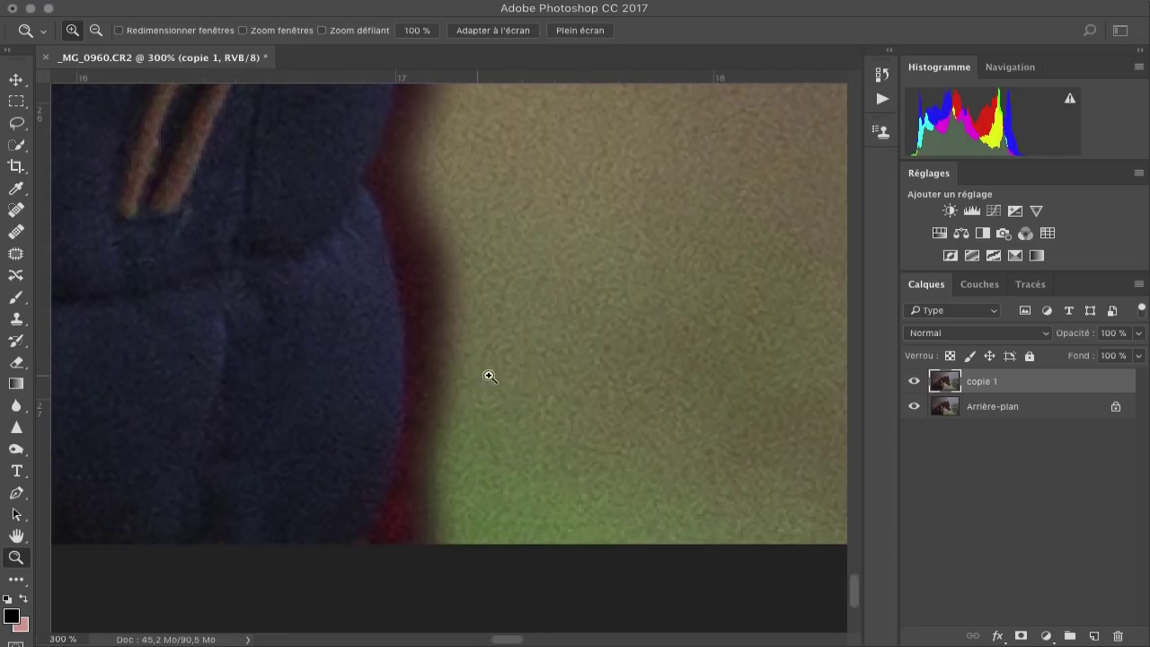
pyautogui.press('s')
pyautogui.rightClick(490, 375)
pyautogui.moveTo(696, 339)
pyautogui.mouseDown()
pyautogui.moveTo(677, 341)
pyautogui.moveTo(724, 381)
pyautogui.mouseUp()
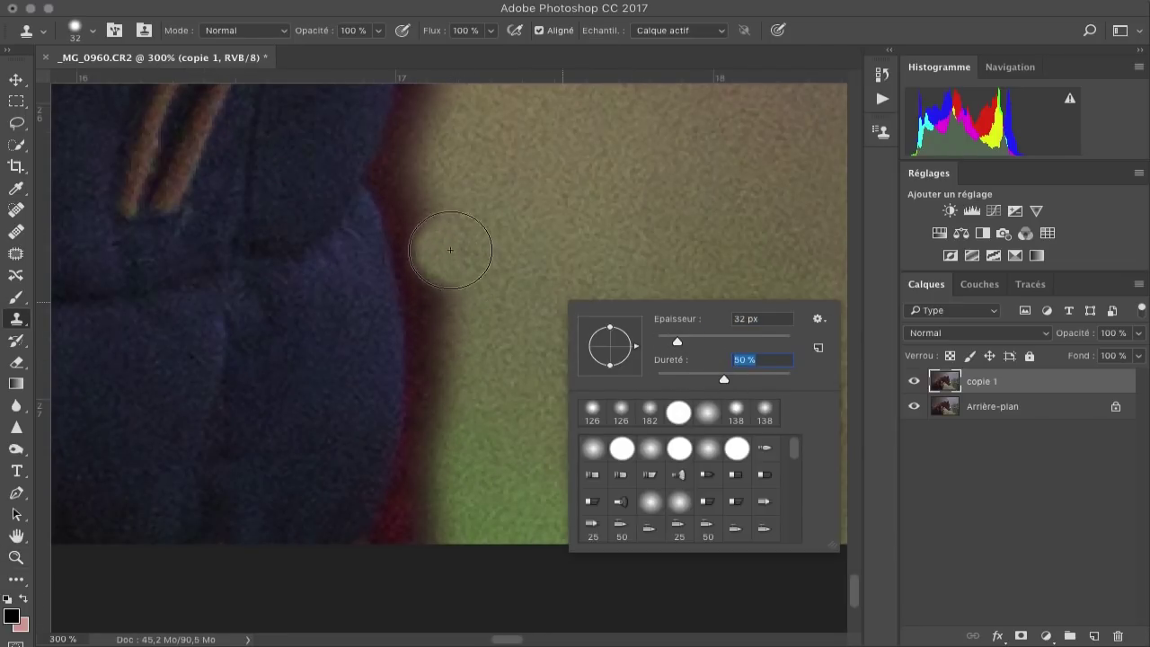
pyautogui.click(447, 243)
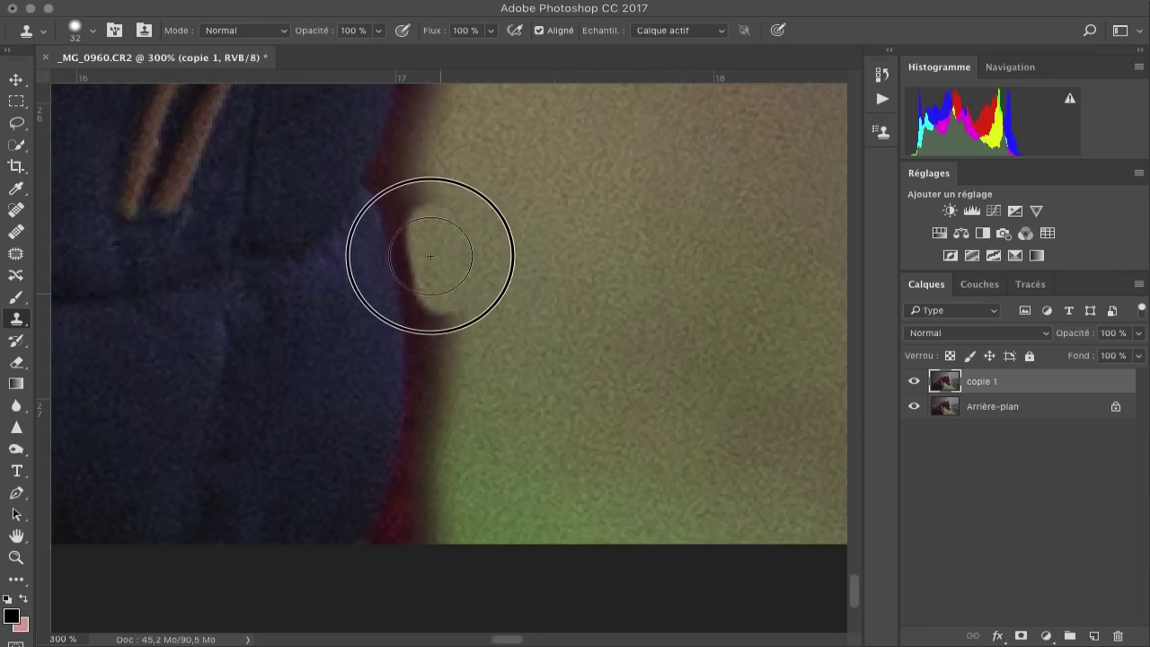
pyautogui.moveTo(414, 242); pyautogui.dragTo(431, 326)
pyautogui.moveTo(410, 225)
pyautogui.mouseDown()
pyautogui.moveTo(389, 185)
pyautogui.moveTo(439, 351)
pyautogui.moveTo(391, 542)
pyautogui.moveTo(436, 347)
pyautogui.moveTo(426, 482)
pyautogui.moveTo(406, 454)
pyautogui.mouseUp()
pyautogui.press('v')
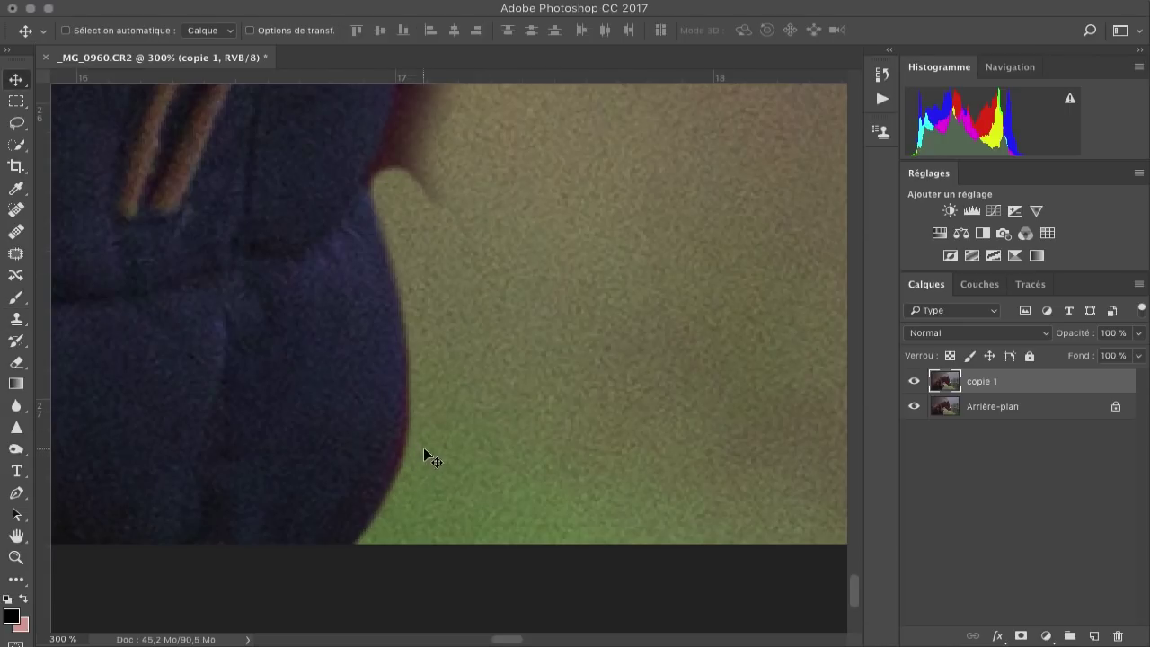
# - Set the Clone Stamp to 33% opacity with a 41 px brush at 15% hardness
pyautogui.press('s')
pyautogui.rightClick(492, 363)
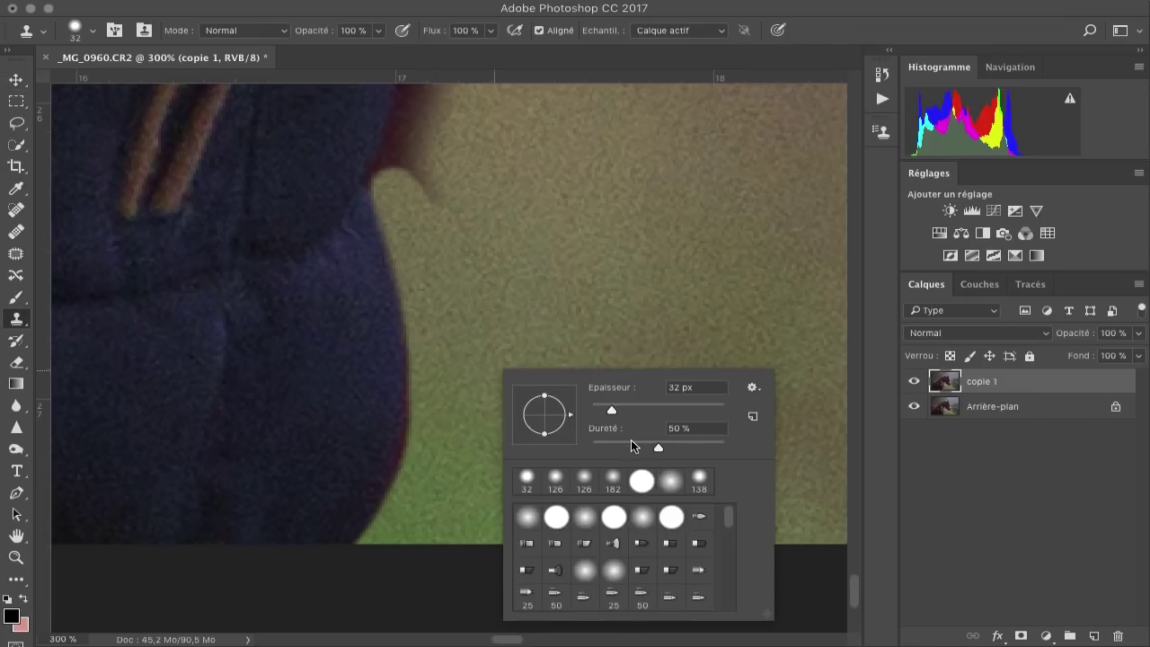
pyautogui.moveTo(630, 440); pyautogui.dragTo(626, 442)
pyautogui.click(379, 32)
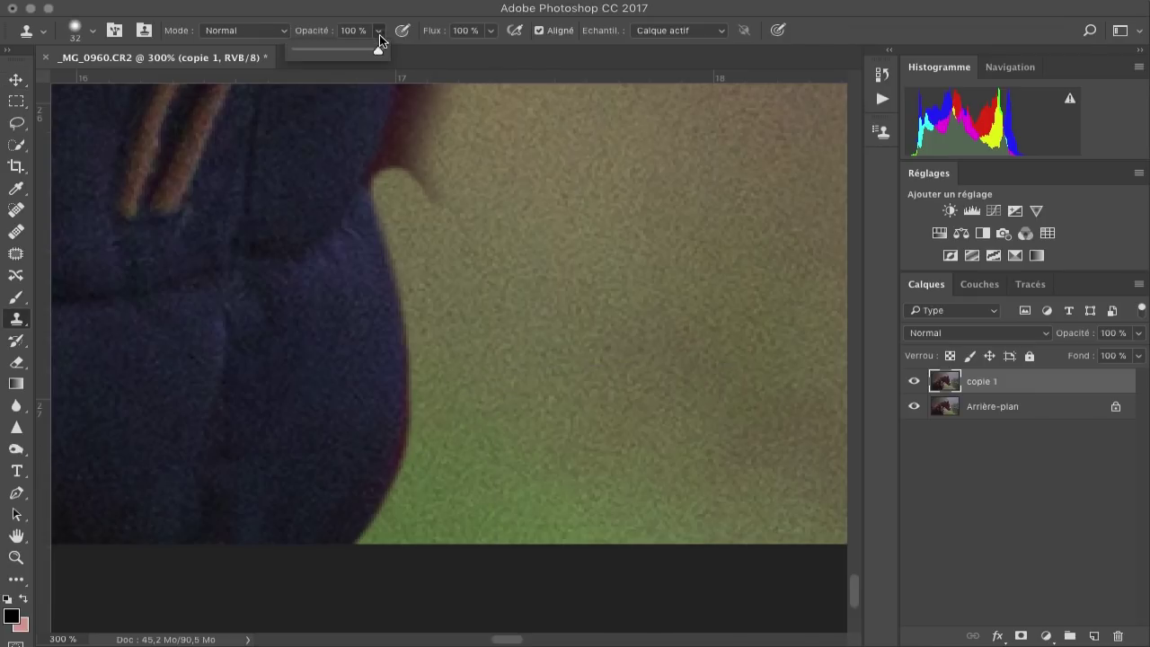
pyautogui.moveTo(342, 52); pyautogui.dragTo(325, 51)
pyautogui.rightClick(476, 364)
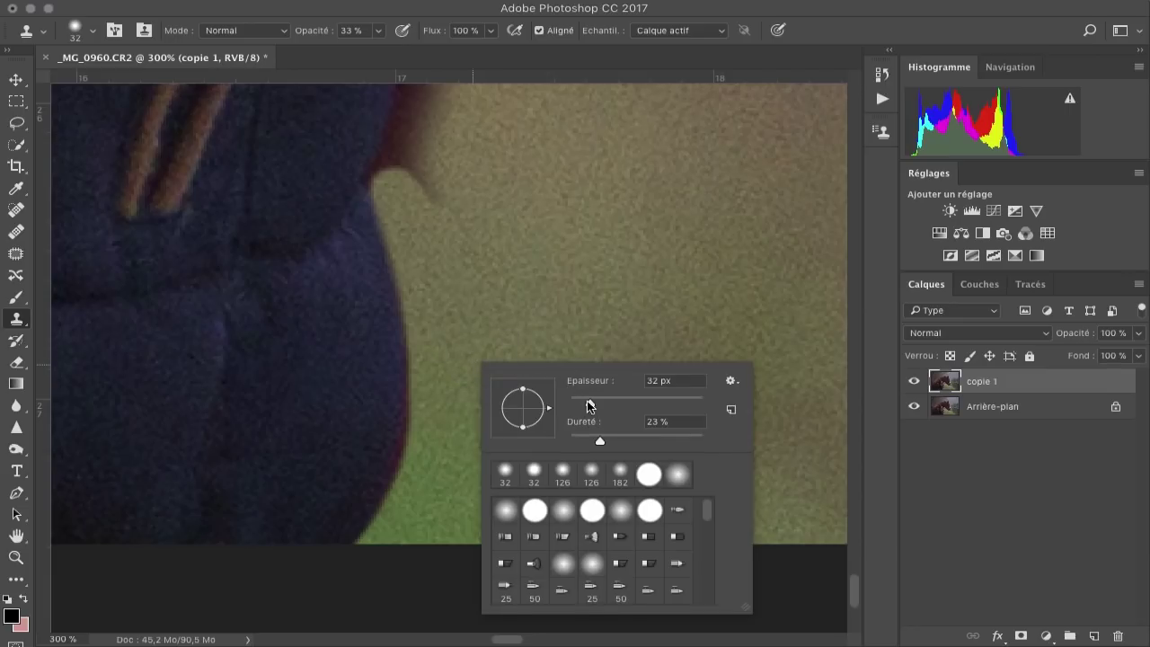
pyautogui.moveTo(588, 406); pyautogui.dragTo(597, 409)
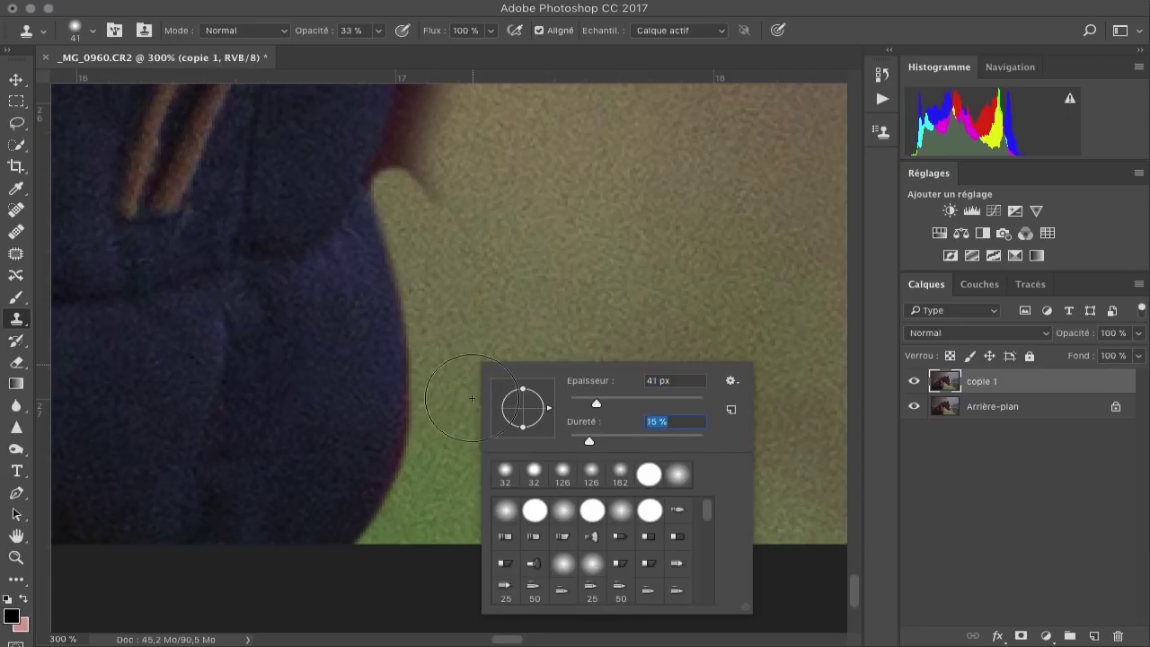
pyautogui.press('Return')
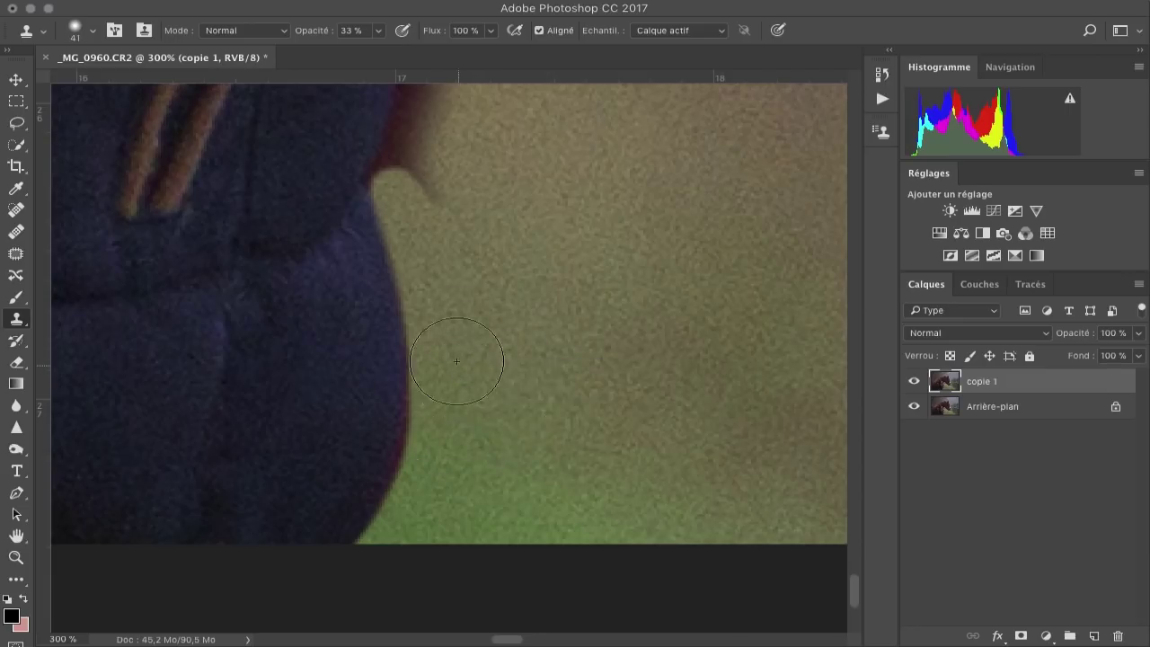
# - Dab cloned background along the lower jacket edge to soften its reddish outline
pyautogui.click(438, 423)
pyautogui.click(416, 462)
pyautogui.click(413, 486)
pyautogui.click(434, 348)
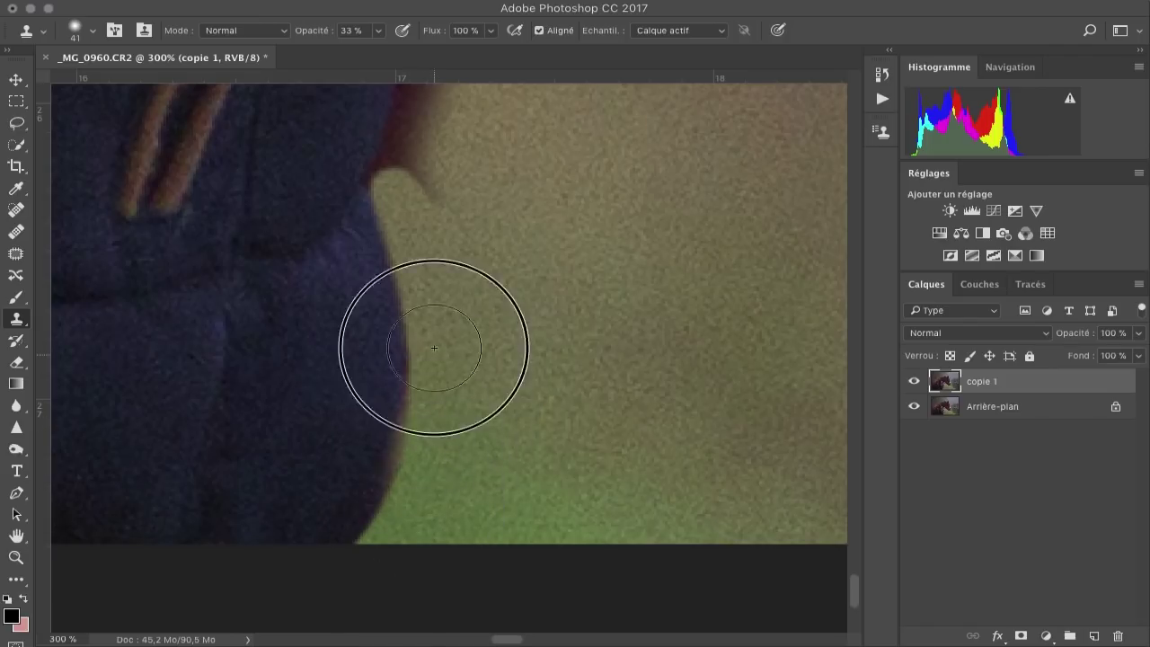
pyautogui.click(418, 506)
pyautogui.click(397, 541)
# - Refine the lower jacket edge against the grass with a 24 px clone brush at 33% opacity
pyautogui.keyDown('alt'); pyautogui.click(482, 315); pyautogui.keyUp('alt')
pyautogui.keyDown('alt'); pyautogui.click(483, 316); pyautogui.keyUp('alt')
pyautogui.keyDown('super'); pyautogui.click(476, 324); pyautogui.keyUp('super')
pyautogui.keyDown('super'); pyautogui.click(473, 332); pyautogui.keyUp('super')
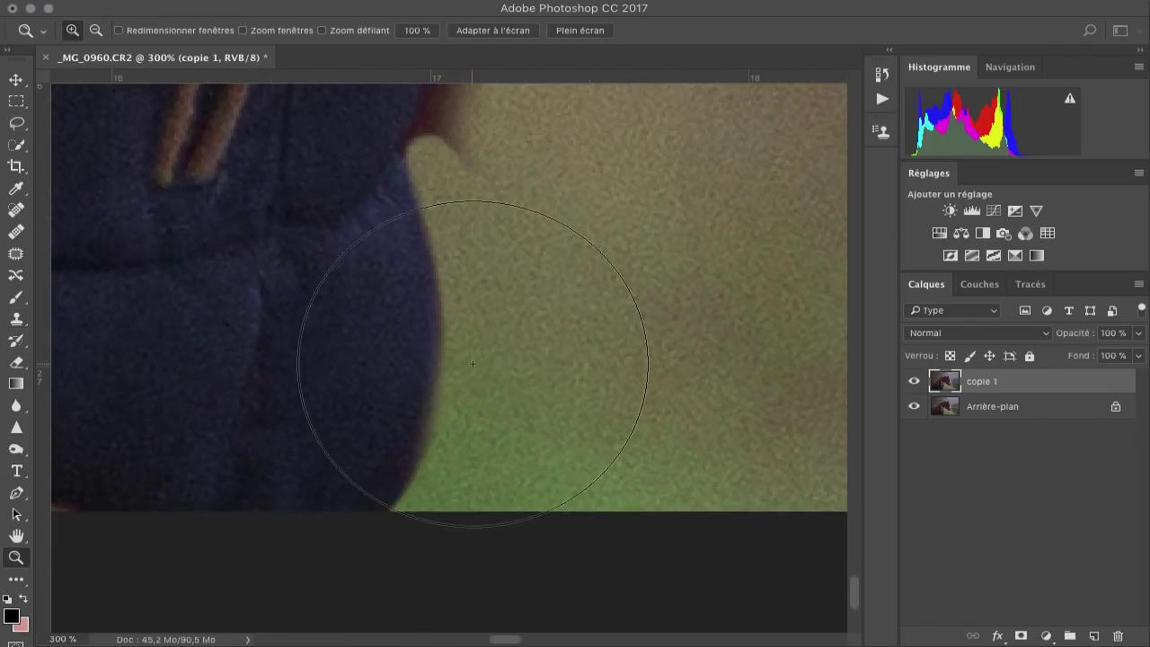
pyautogui.rightClick(472, 363)
pyautogui.click(440, 461)
pyautogui.moveTo(406, 521); pyautogui.dragTo(464, 354)
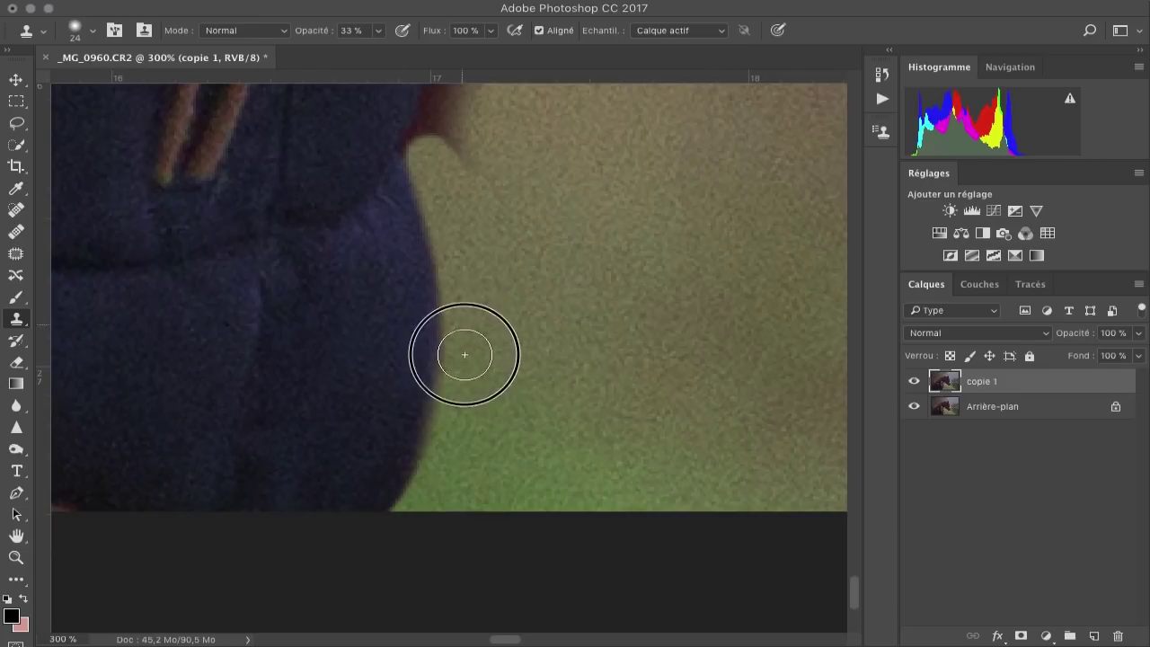
pyautogui.moveTo(514, 191)
pyautogui.mouseDown()
pyautogui.moveTo(472, 359)
pyautogui.moveTo(419, 418)
pyautogui.mouseUp()
# - Set the Clone Stamp opacity to 100% and clone the background over the red rope remnants along the jacket edge beside the zipper
pyautogui.rightClick(402, 337)
pyautogui.click(578, 412)
pyautogui.click(378, 30)
pyautogui.moveTo(375, 49); pyautogui.dragTo(440, 51)
pyautogui.moveTo(379, 331)
pyautogui.mouseDown()
pyautogui.moveTo(345, 372)
pyautogui.moveTo(310, 373)
pyautogui.moveTo(415, 424)
pyautogui.mouseUp()
pyautogui.moveTo(446, 307)
pyautogui.mouseDown()
pyautogui.moveTo(411, 239)
pyautogui.moveTo(413, 394)
pyautogui.moveTo(378, 441)
pyautogui.mouseUp()
pyautogui.moveTo(441, 267); pyautogui.dragTo(436, 432)
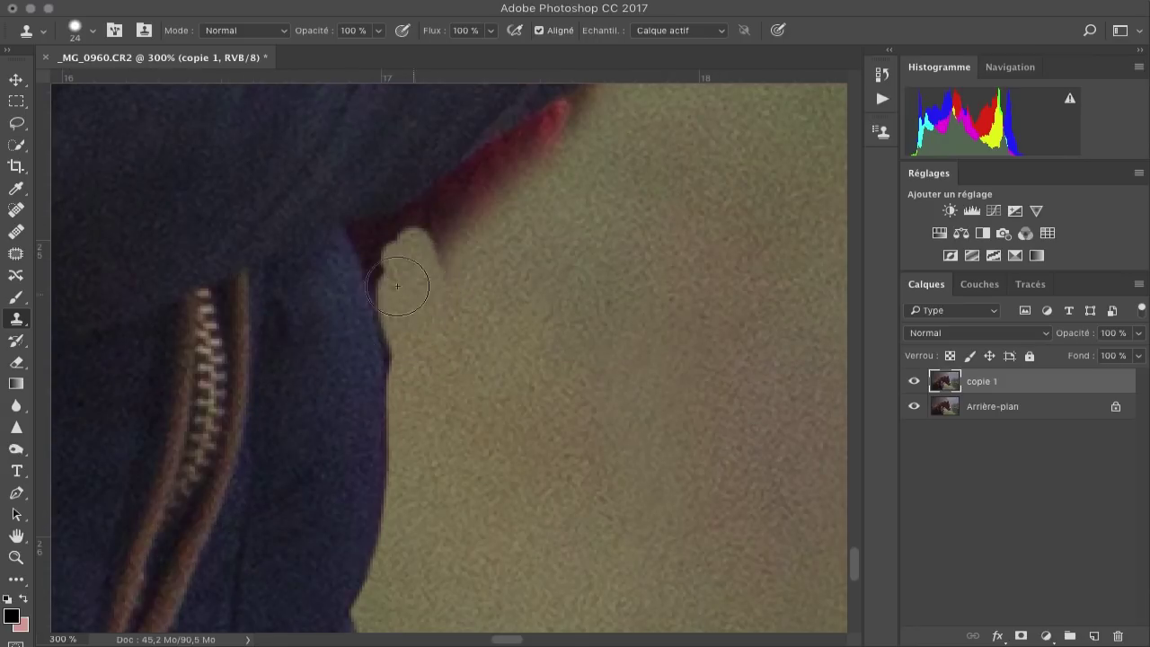
pyautogui.moveTo(411, 354); pyautogui.dragTo(391, 449)
# - Clone the background over the red remnants along the sleeve's underside, starting from the corner where it meets the jacket
pyautogui.moveTo(500, 280)
pyautogui.mouseDown()
pyautogui.moveTo(440, 351)
pyautogui.moveTo(440, 333)
pyautogui.mouseUp()
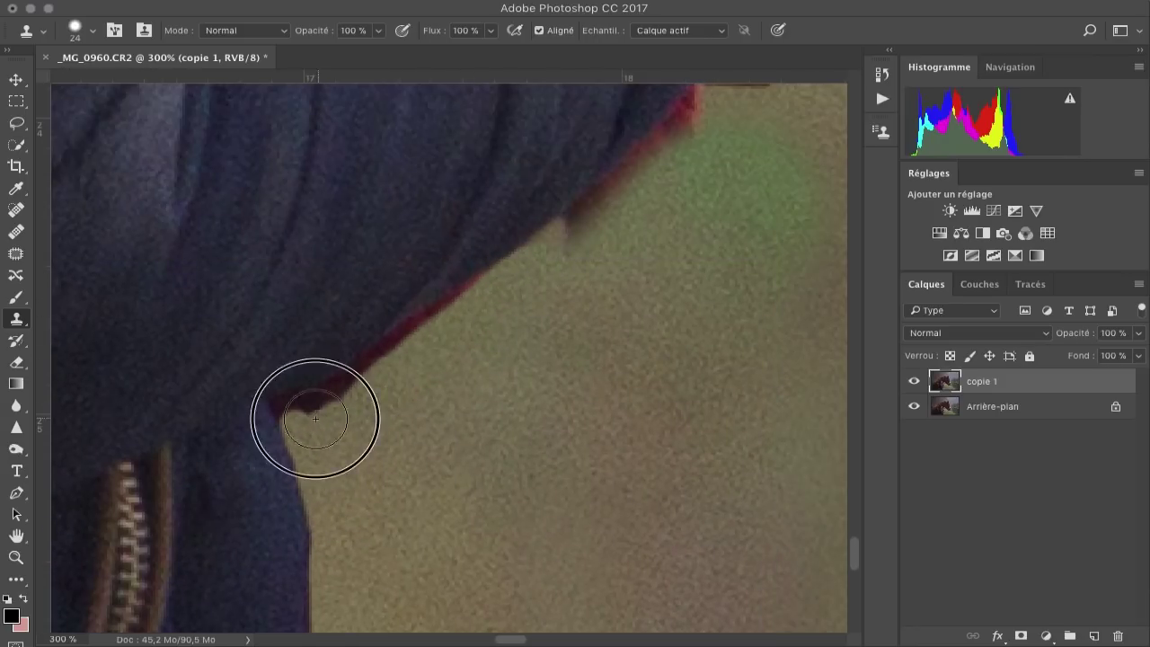
pyautogui.moveTo(361, 386); pyautogui.dragTo(297, 419)
pyautogui.moveTo(421, 342); pyautogui.dragTo(441, 319)
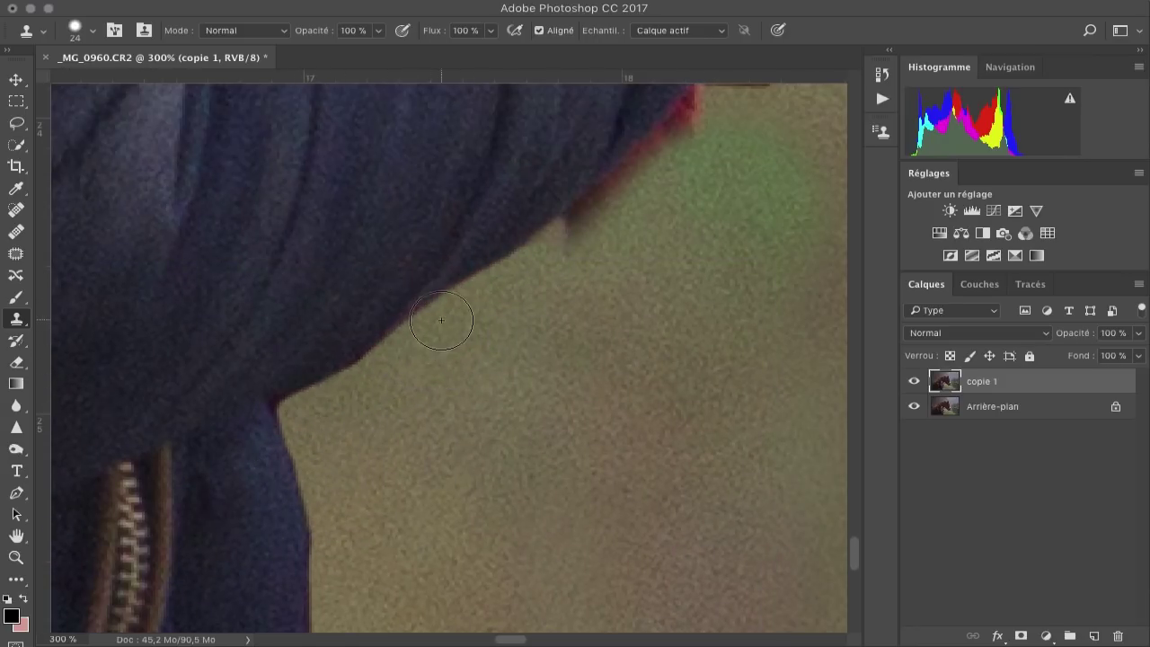
pyautogui.moveTo(574, 332)
pyautogui.mouseDown()
pyautogui.moveTo(519, 458)
pyautogui.moveTo(580, 319)
pyautogui.moveTo(497, 377)
pyautogui.moveTo(556, 320)
pyautogui.moveTo(506, 351)
pyautogui.mouseUp()
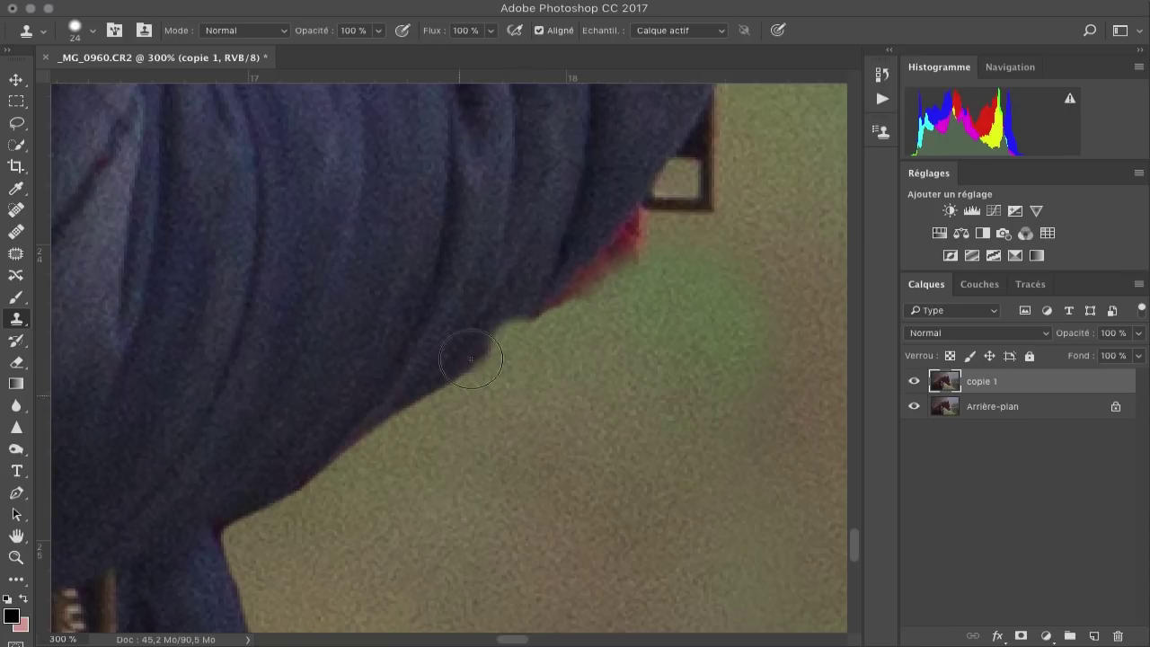
pyautogui.moveTo(623, 303)
pyautogui.mouseDown()
pyautogui.moveTo(649, 264)
pyautogui.moveTo(551, 341)
pyautogui.moveTo(627, 264)
pyautogui.moveTo(620, 257)
pyautogui.moveTo(516, 390)
pyautogui.moveTo(380, 388)
pyautogui.moveTo(360, 375)
pyautogui.mouseUp()
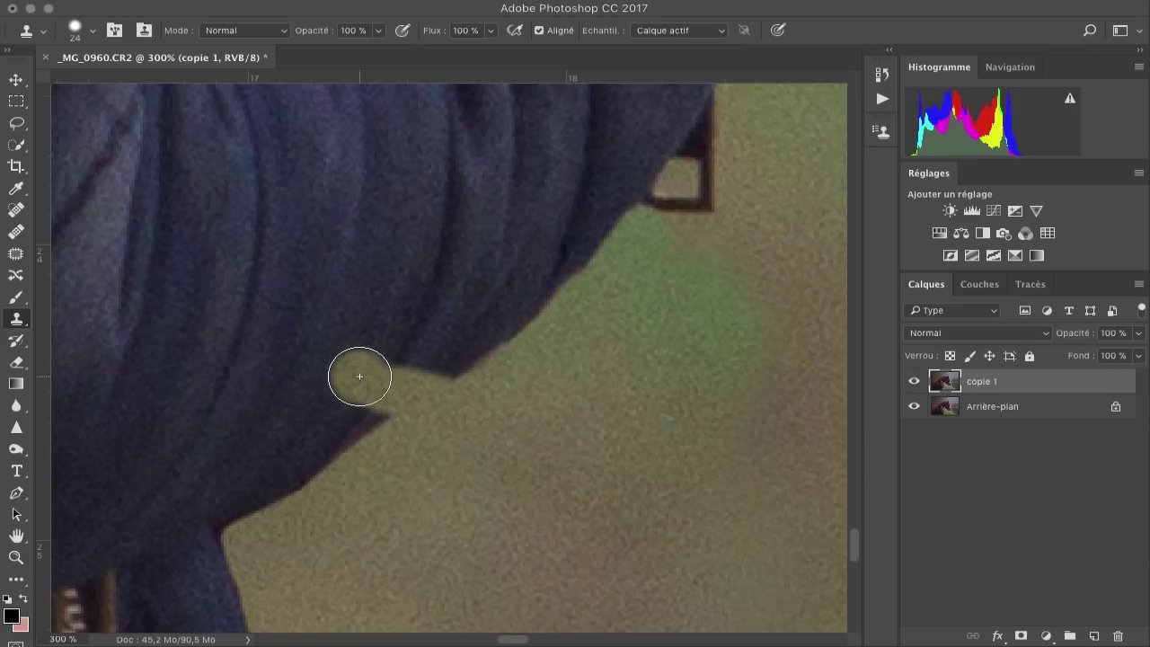
pyautogui.press('super+z')
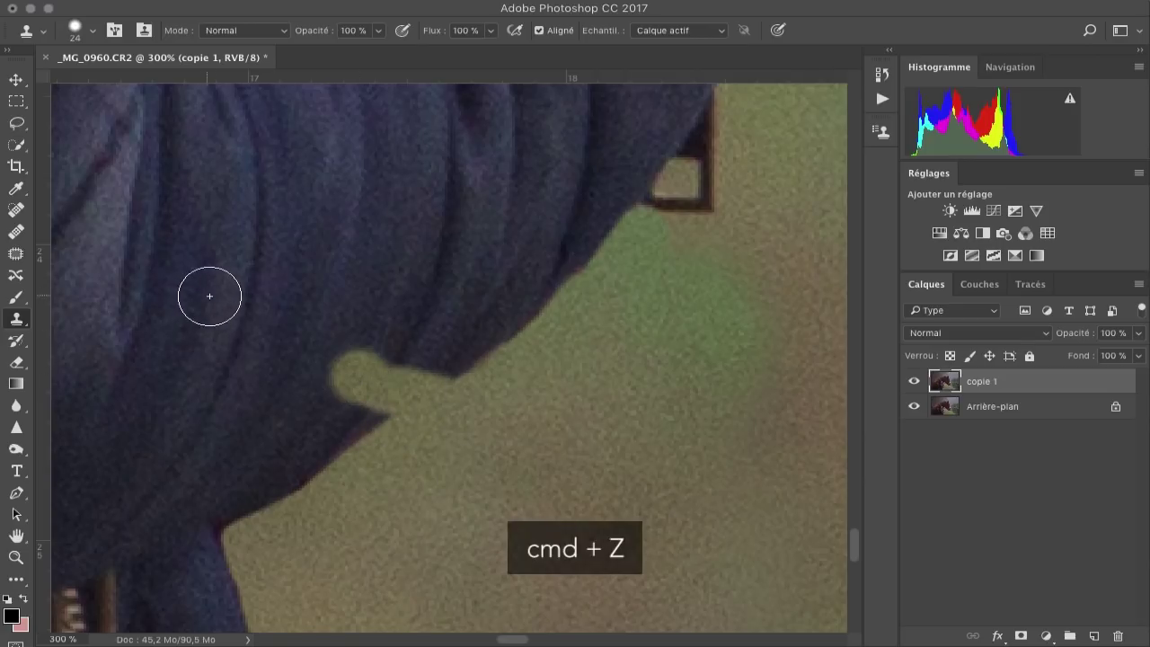
pyautogui.press('super+z')
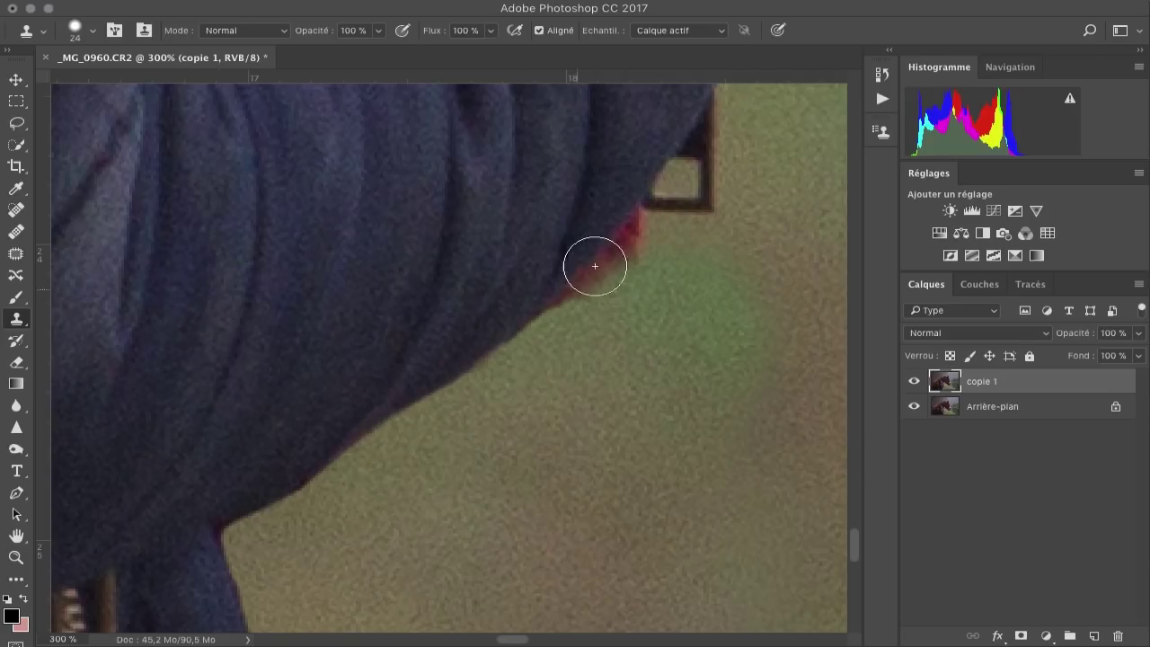
# - Clone the background over the red rope remnants along the sleeve's underside near the buckle
pyautogui.moveTo(638, 260)
pyautogui.mouseDown()
pyautogui.moveTo(611, 284)
pyautogui.moveTo(633, 250)
pyautogui.mouseUp()
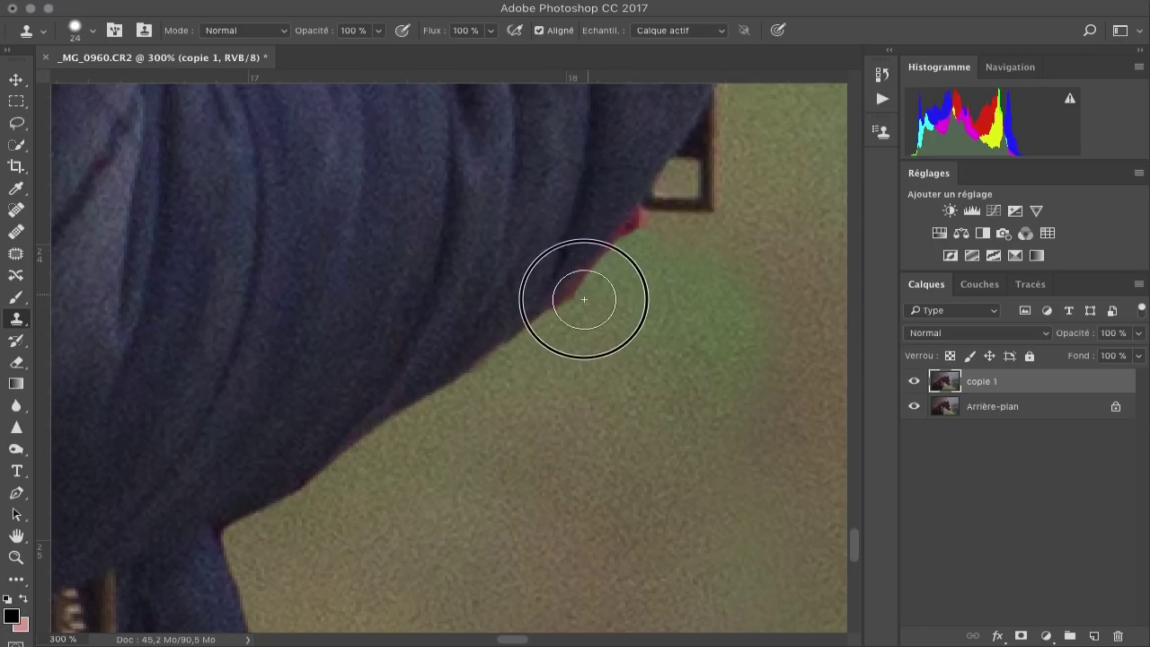
pyautogui.moveTo(537, 316); pyautogui.dragTo(526, 308)
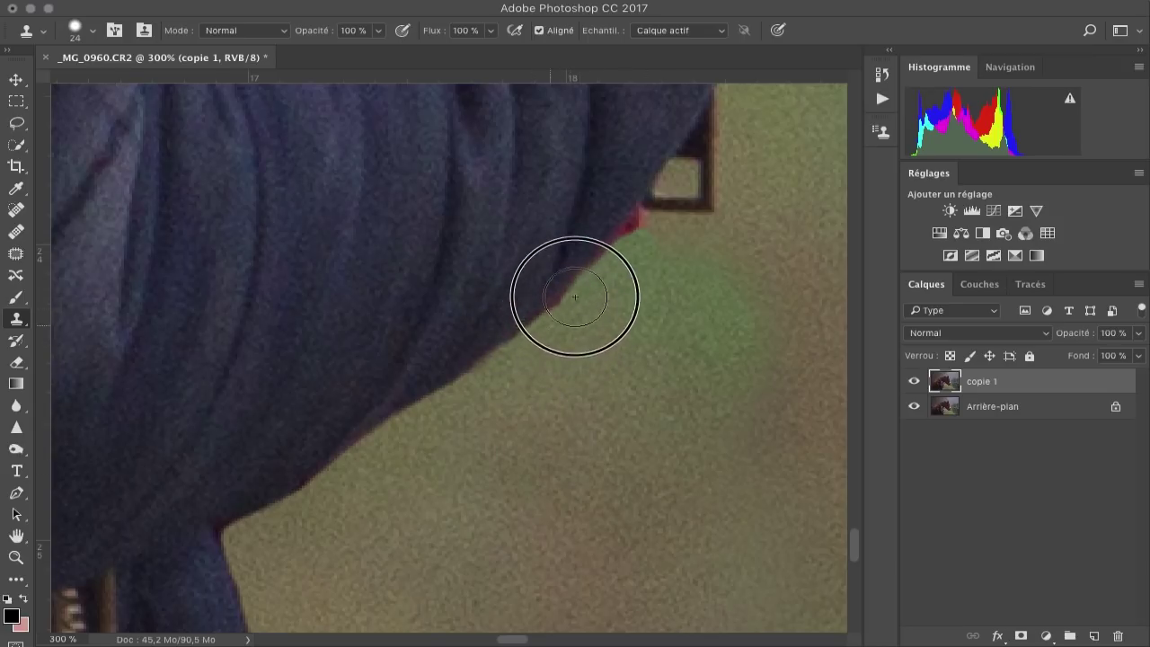
pyautogui.moveTo(637, 267)
pyautogui.mouseDown()
pyautogui.moveTo(574, 346)
pyautogui.moveTo(634, 283)
pyautogui.moveTo(624, 264)
pyautogui.moveTo(665, 176)
pyautogui.moveTo(642, 192)
pyautogui.moveTo(662, 172)
pyautogui.moveTo(567, 334)
pyautogui.mouseUp()
# - Soften the corner where the sleeve meets the jacket with a 10 px clone brush at 17% opacity
pyautogui.scroll(-10, 567, 334)
pyautogui.hscroll(-8, 567, 334)
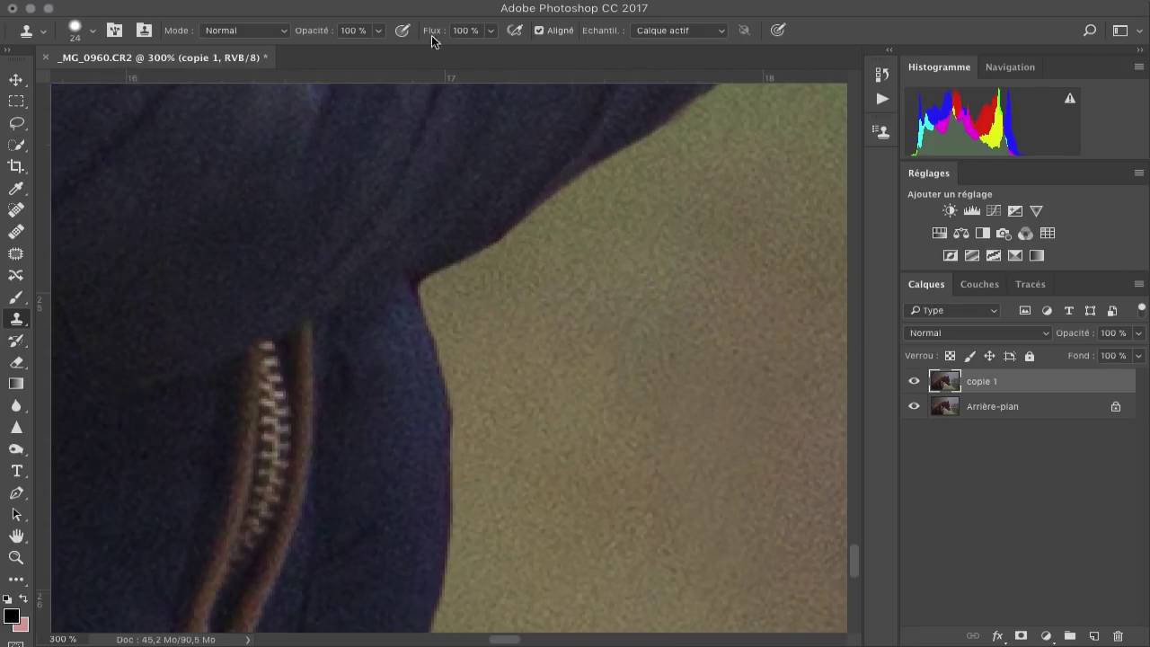
pyautogui.rightClick(526, 329)
pyautogui.moveTo(632, 371); pyautogui.dragTo(623, 370)
pyautogui.click(378, 31)
pyautogui.moveTo(383, 52); pyautogui.dragTo(312, 55)
pyautogui.moveTo(413, 284); pyautogui.dragTo(423, 279)
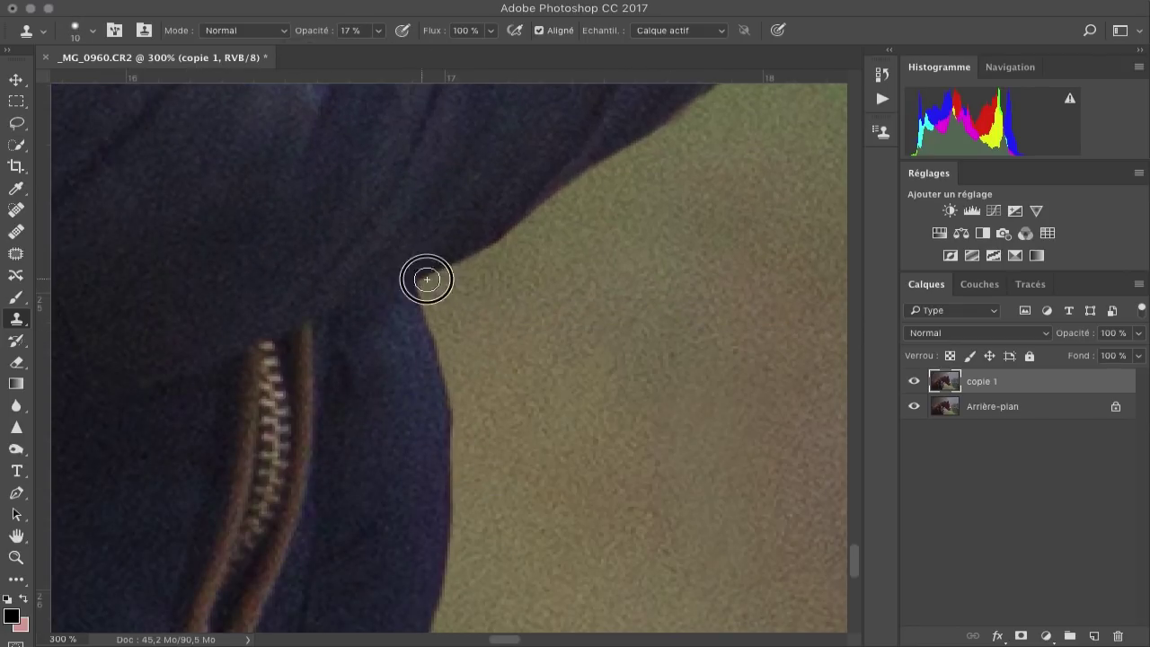
# - Refine the jacket edge beside the zipper with a 25 px clone brush at 40% opacity
pyautogui.scroll(-6, 577, 297)
pyautogui.rightClick(533, 291)
pyautogui.click(378, 31)
pyautogui.moveTo(377, 52); pyautogui.dragTo(397, 53)
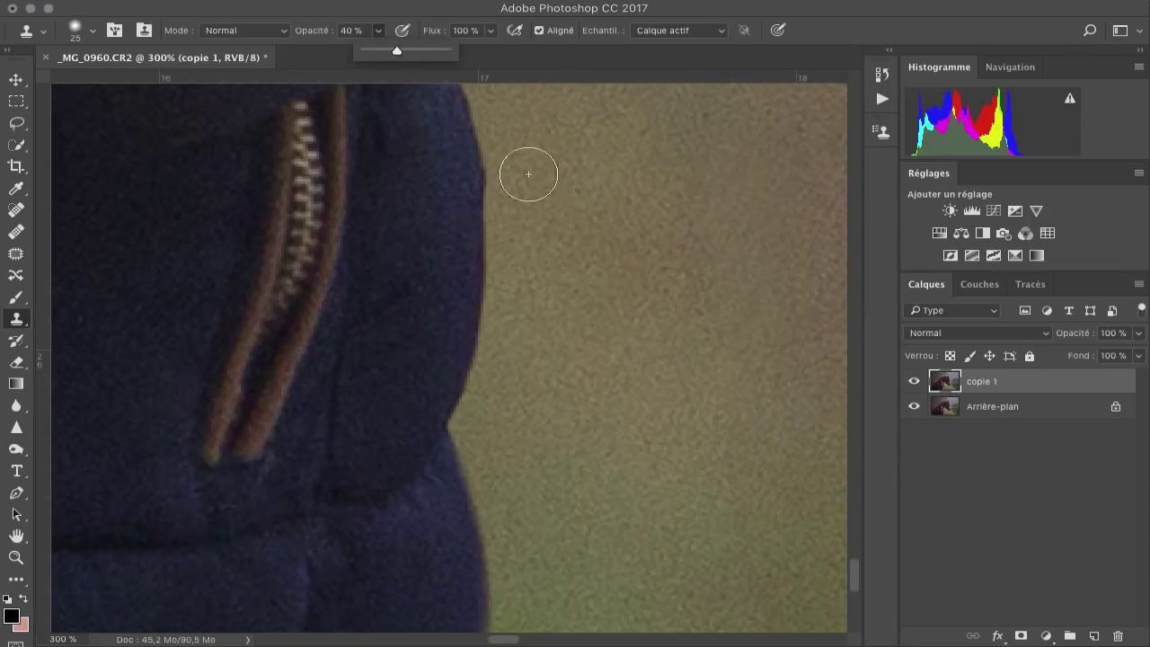
pyautogui.moveTo(511, 207); pyautogui.dragTo(503, 277)
pyautogui.scroll(5, 504, 277)
pyautogui.moveTo(507, 229); pyautogui.dragTo(529, 353)
# - Reduce the clone brush to 17 px and clean the sleeve's outline from the jacket corner up to the elbow-side curve near the cuff
pyautogui.rightClick(633, 272)
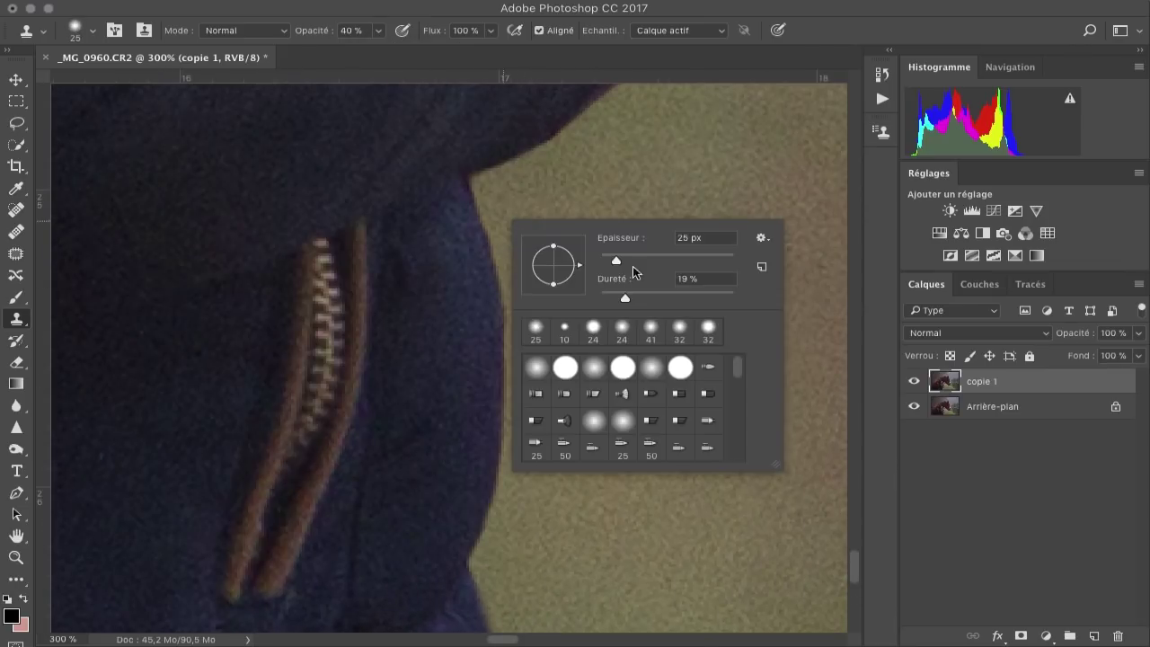
pyautogui.press('Return')
pyautogui.scroll(5, 489, 297)
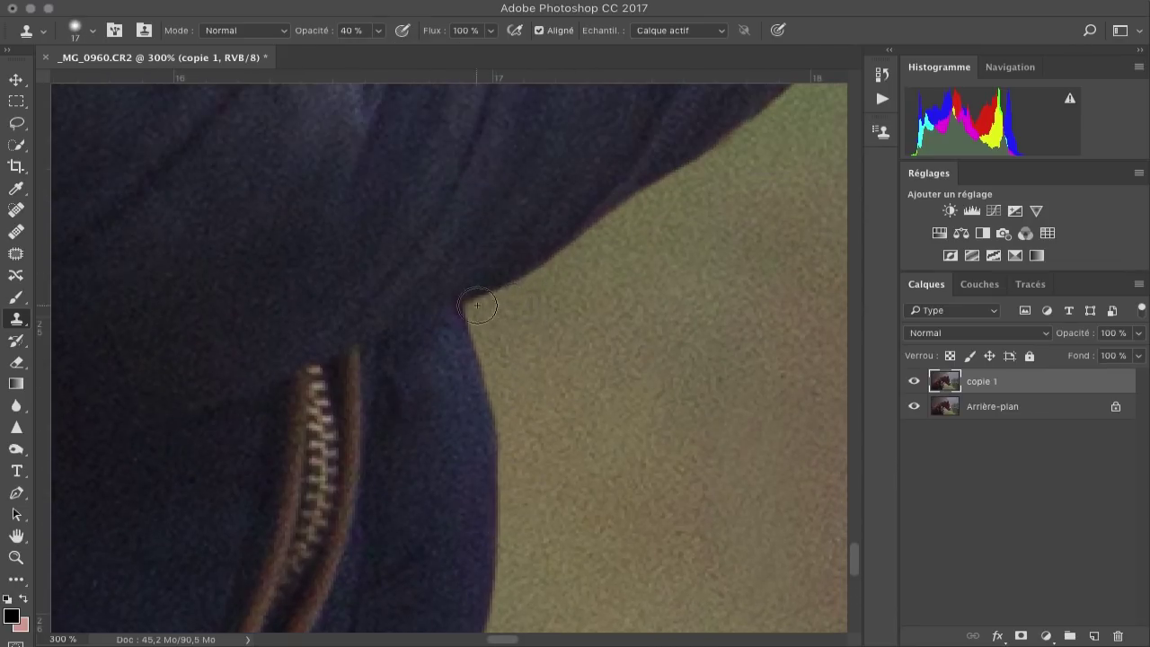
pyautogui.scroll(8, 489, 297)
pyautogui.hscroll(8, 489, 297)
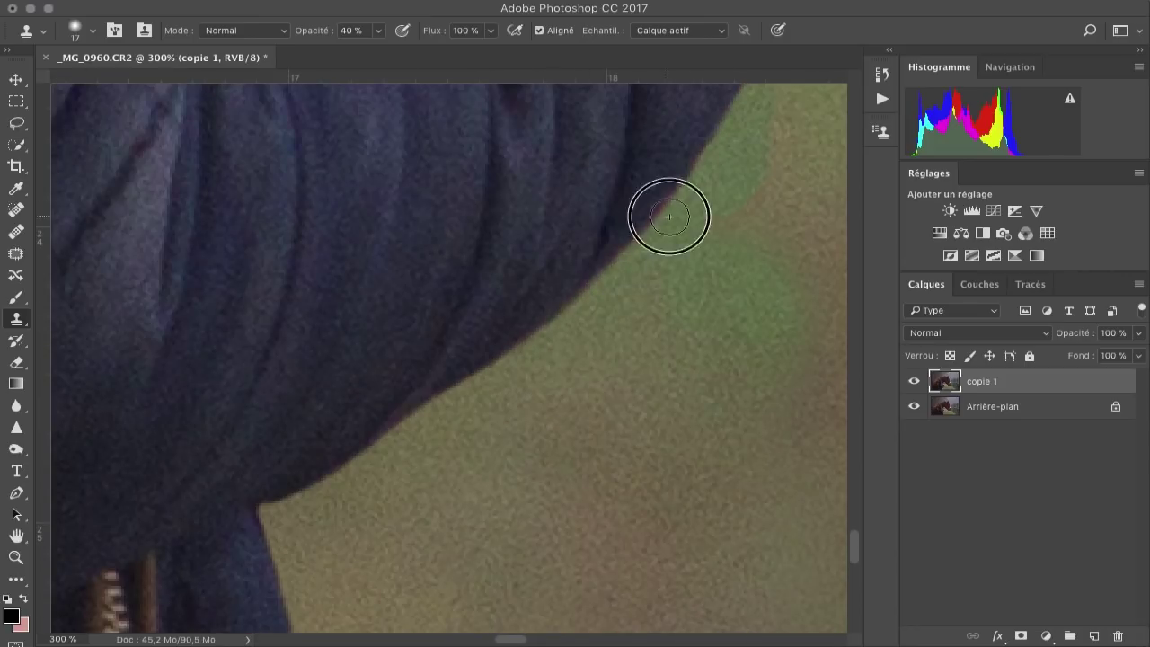
pyautogui.scroll(14, 584, 297)
pyautogui.hscroll(11, 584, 296)
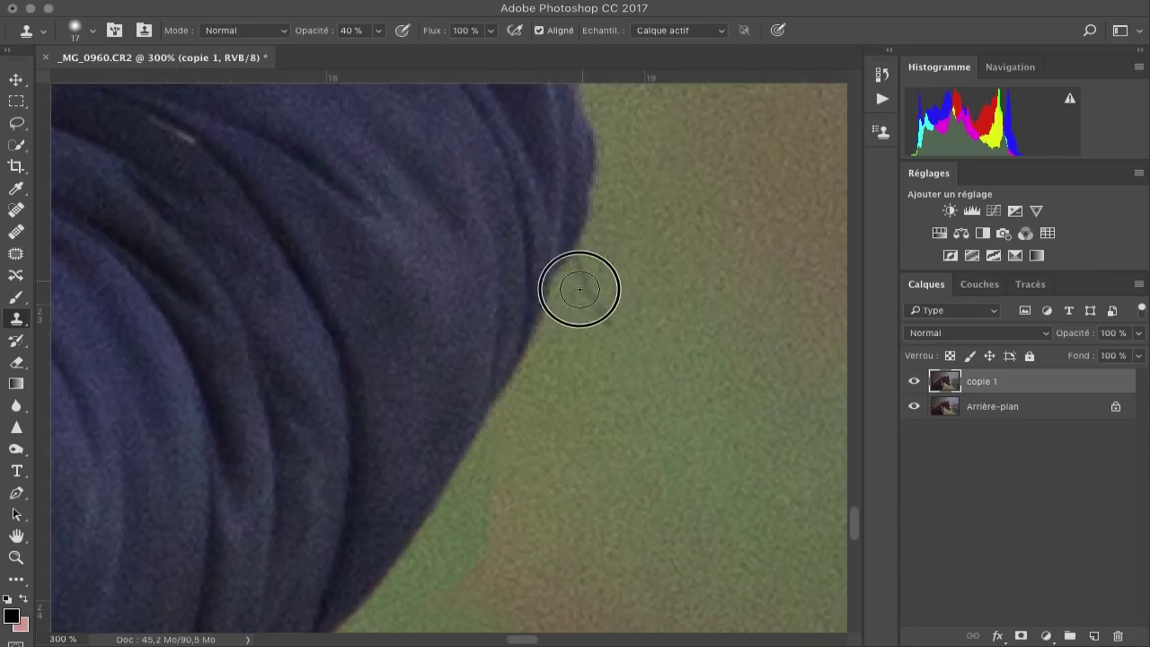
pyautogui.moveTo(552, 349); pyautogui.dragTo(580, 419)
# - Compare the retouched copie 1 layer with the original photo and examine the cloned grass beside the sleeve
pyautogui.press('z')
pyautogui.keyDown('alt'); pyautogui.click(469, 475); pyautogui.keyUp('alt')
pyautogui.keyDown('alt'); pyautogui.click(469, 475); pyautogui.keyUp('alt')
pyautogui.keyDown('alt'); pyautogui.click(470, 475); pyautogui.keyUp('alt')
pyautogui.keyDown('alt'); pyautogui.click(470, 475); pyautogui.keyUp('alt')
pyautogui.keyDown('alt'); pyautogui.click(467, 467); pyautogui.keyUp('alt')
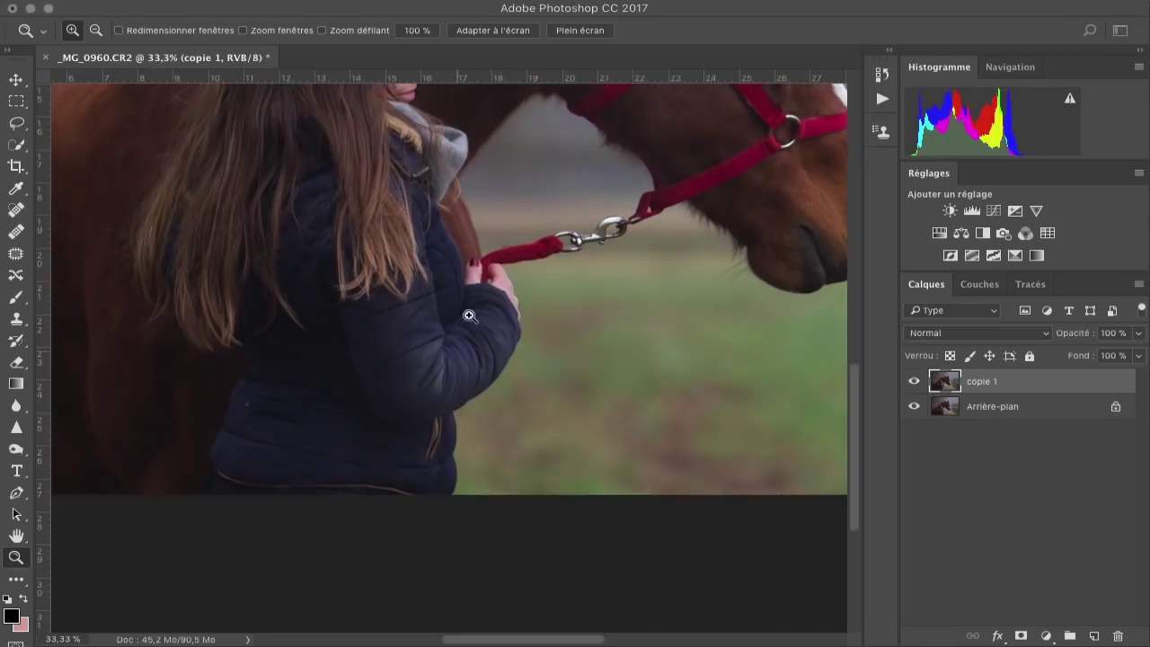
pyautogui.click(913, 382)
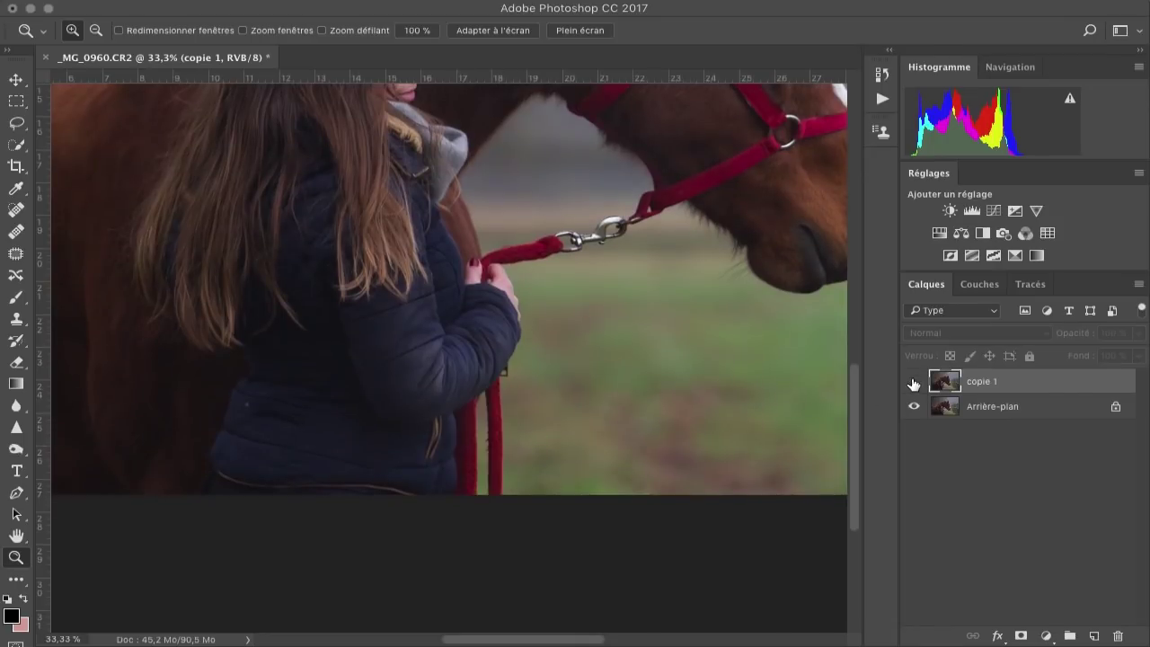
pyautogui.click(913, 382)
pyautogui.click(913, 382)
pyautogui.click(913, 382)
pyautogui.click(513, 452)
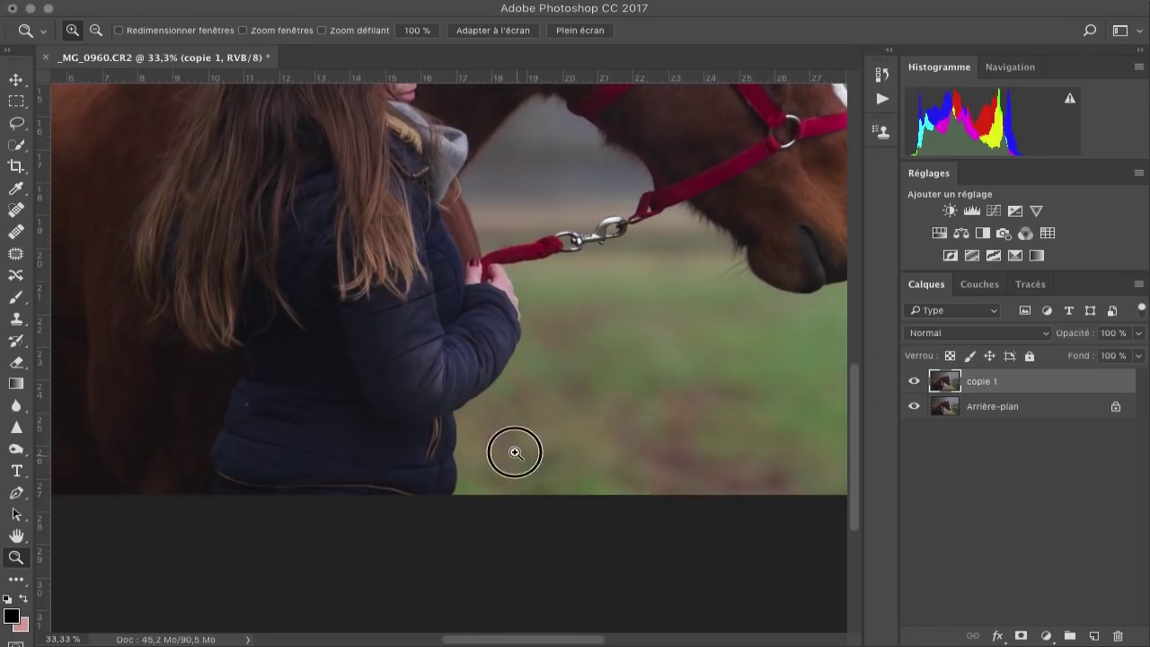
pyautogui.click(441, 395)
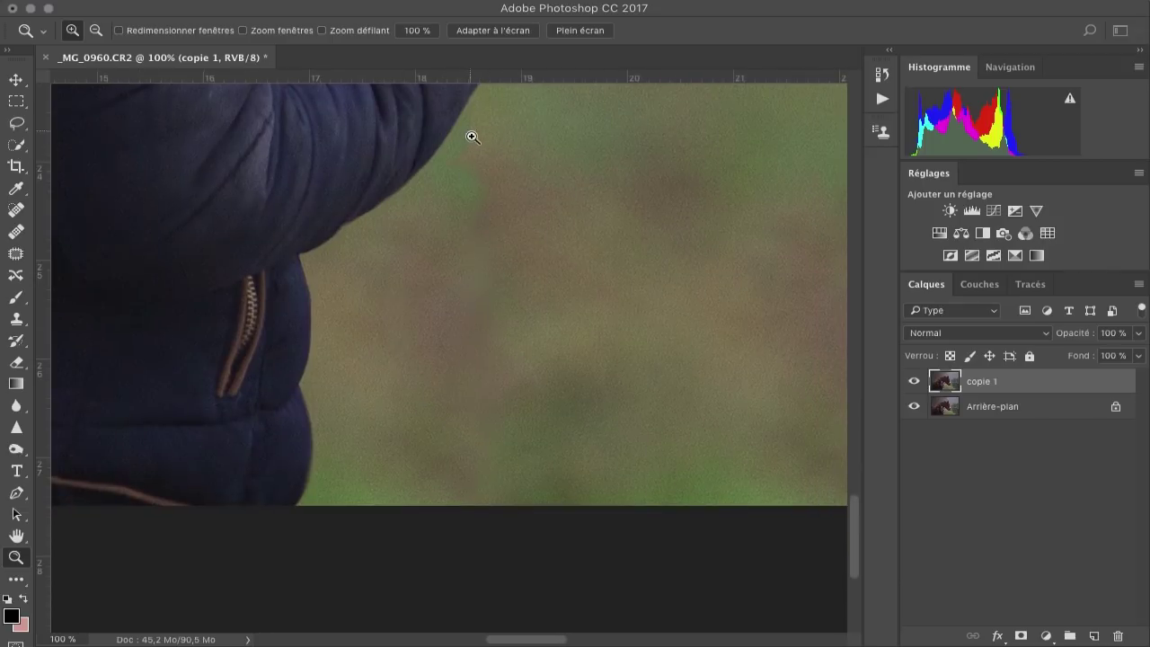
pyautogui.click(475, 174)
pyautogui.moveTo(444, 228); pyautogui.dragTo(456, 379)
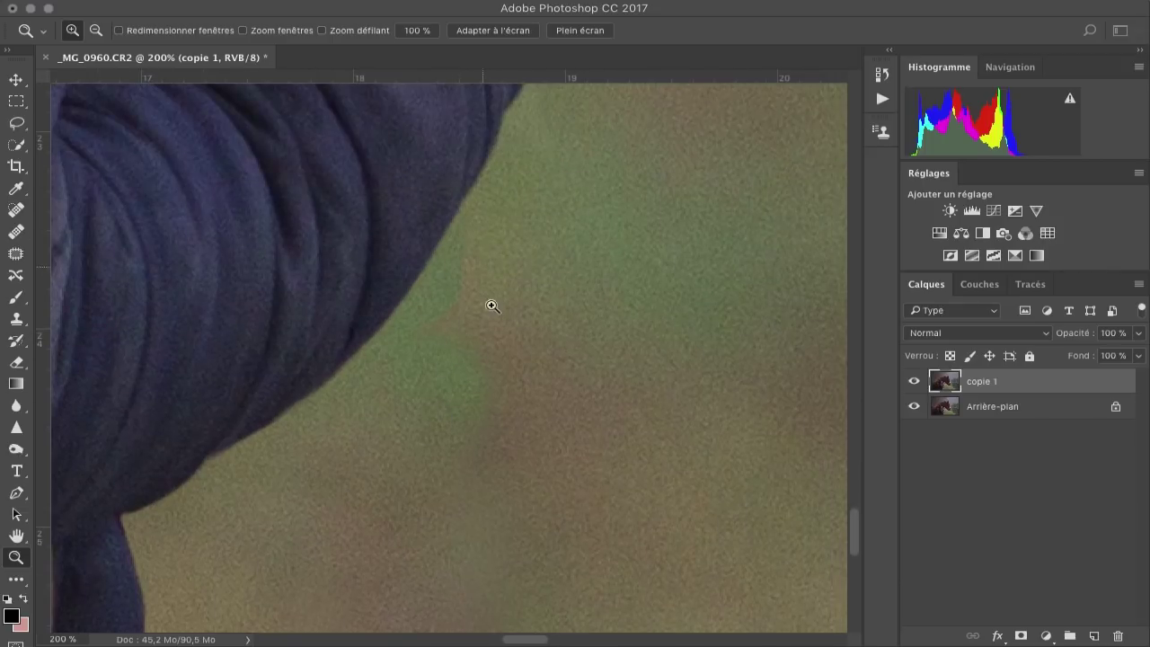
pyautogui.keyDown('alt'); pyautogui.click(468, 381); pyautogui.keyUp('alt')
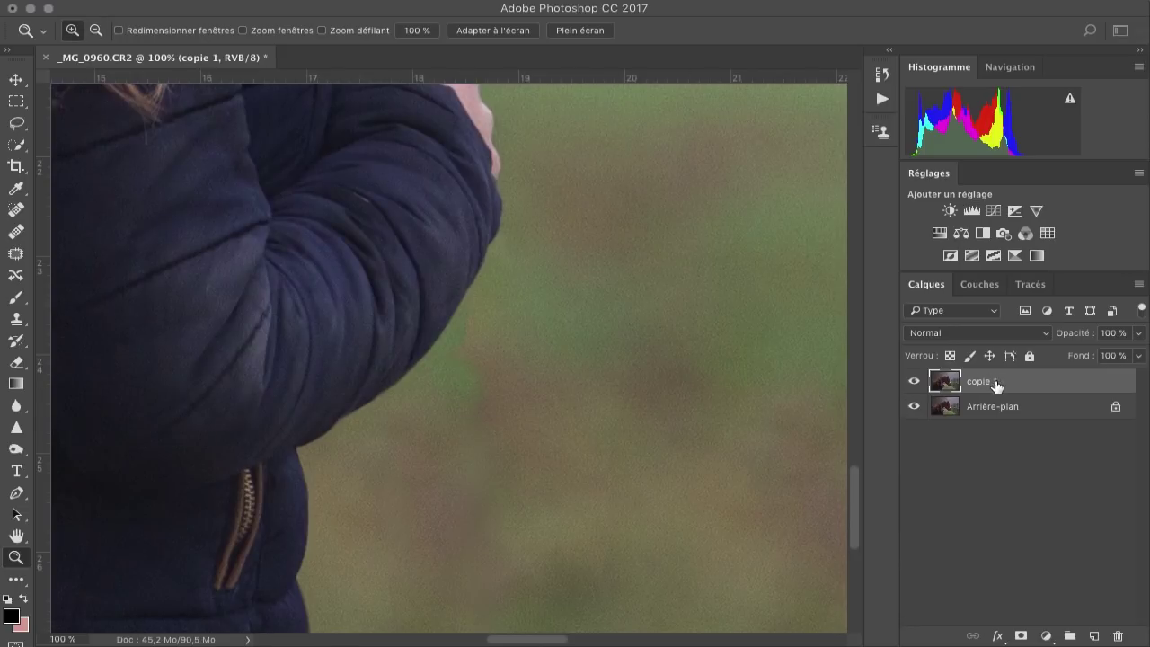
# - Duplicate the copie 1 layer and hide the copie 1 layer beneath the duplicate
pyautogui.hotkey('ctrl', 'j')
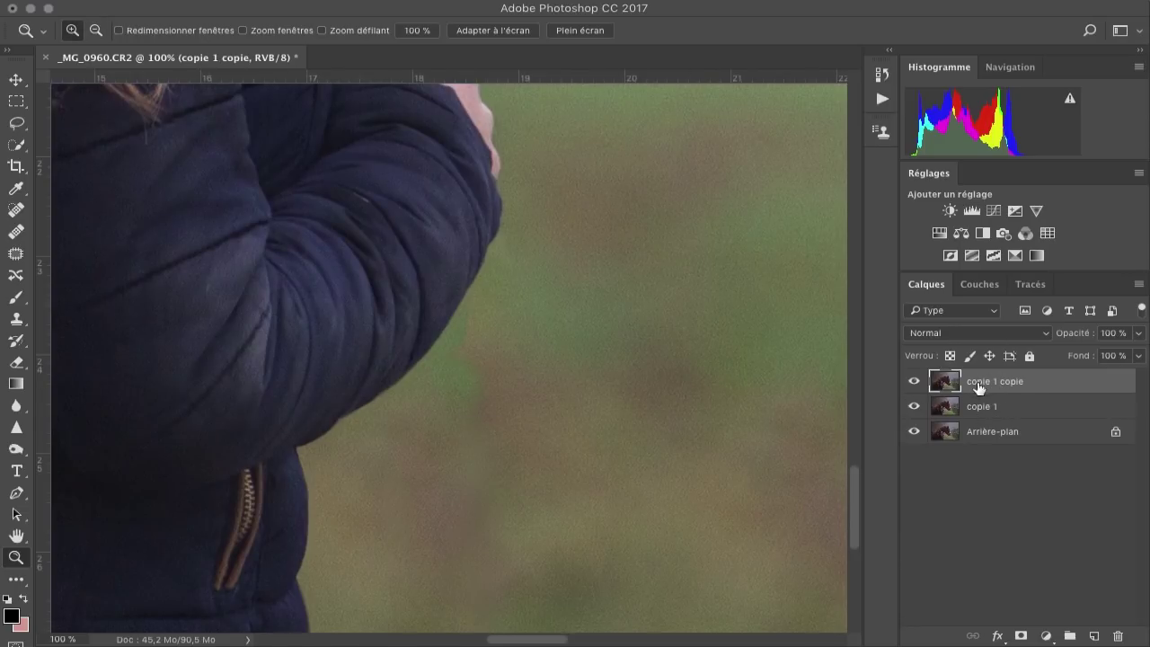
pyautogui.click(914, 381)
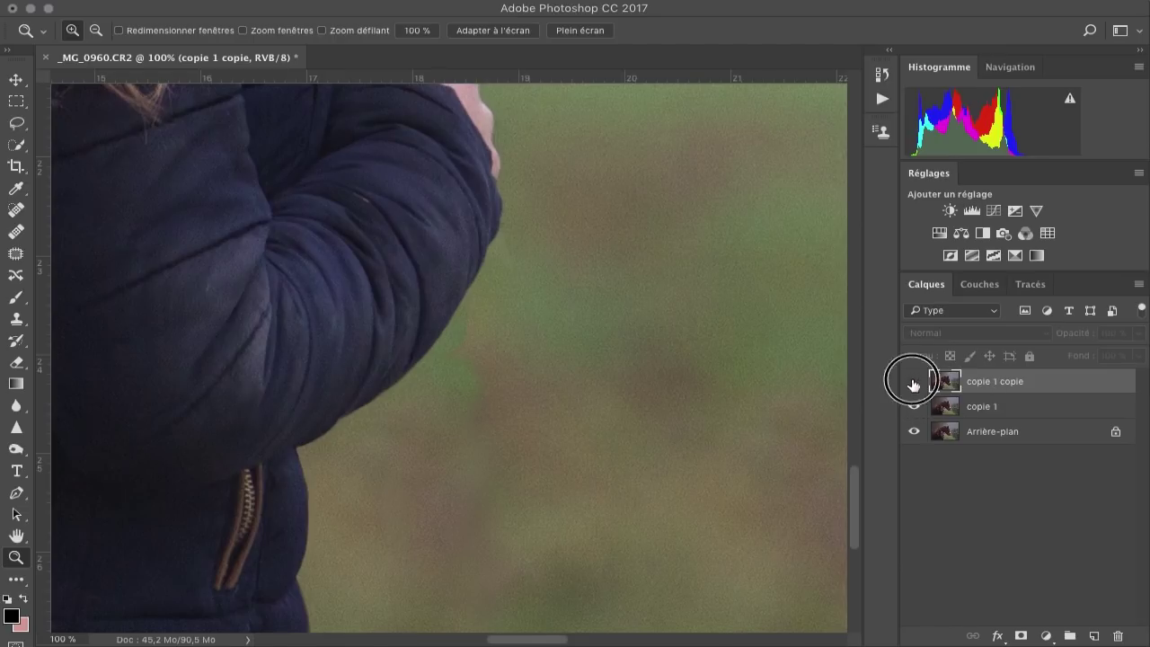
pyautogui.click(913, 382)
pyautogui.click(913, 406)
# - Blend the green patches beside the sleeve into the surrounding grass with a softer 64 px Clone Stamp brush at 40% opacity
pyautogui.click(456, 353)
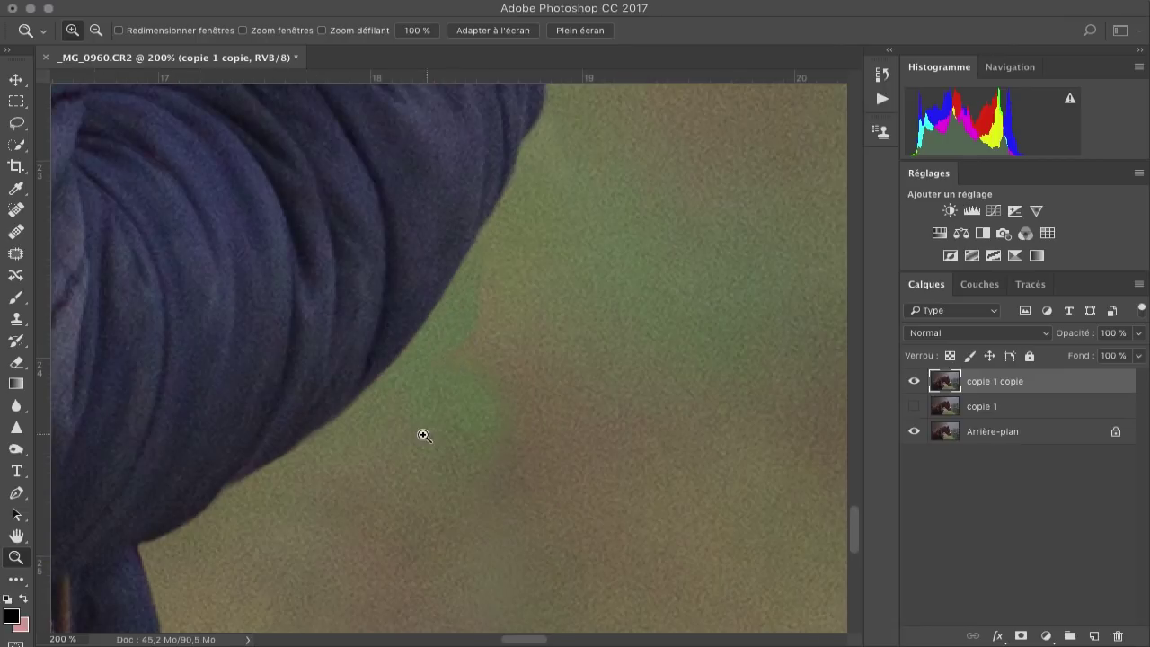
pyautogui.press('s')
pyautogui.rightClick(578, 299)
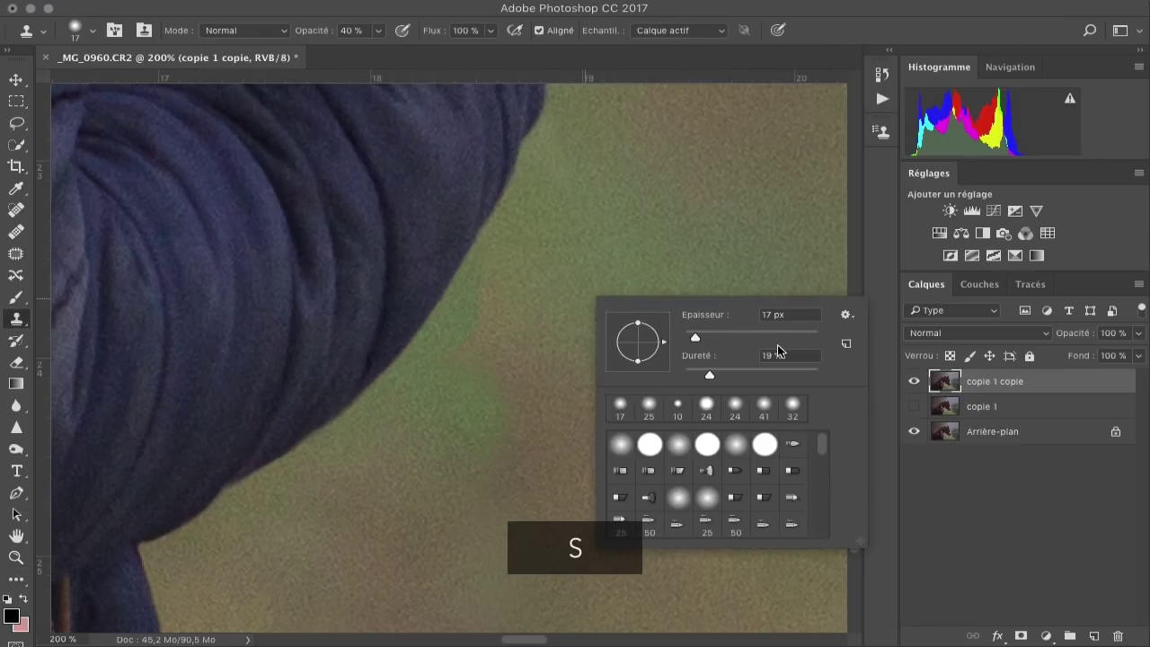
pyautogui.click(709, 338)
pyautogui.moveTo(708, 338); pyautogui.dragTo(734, 340)
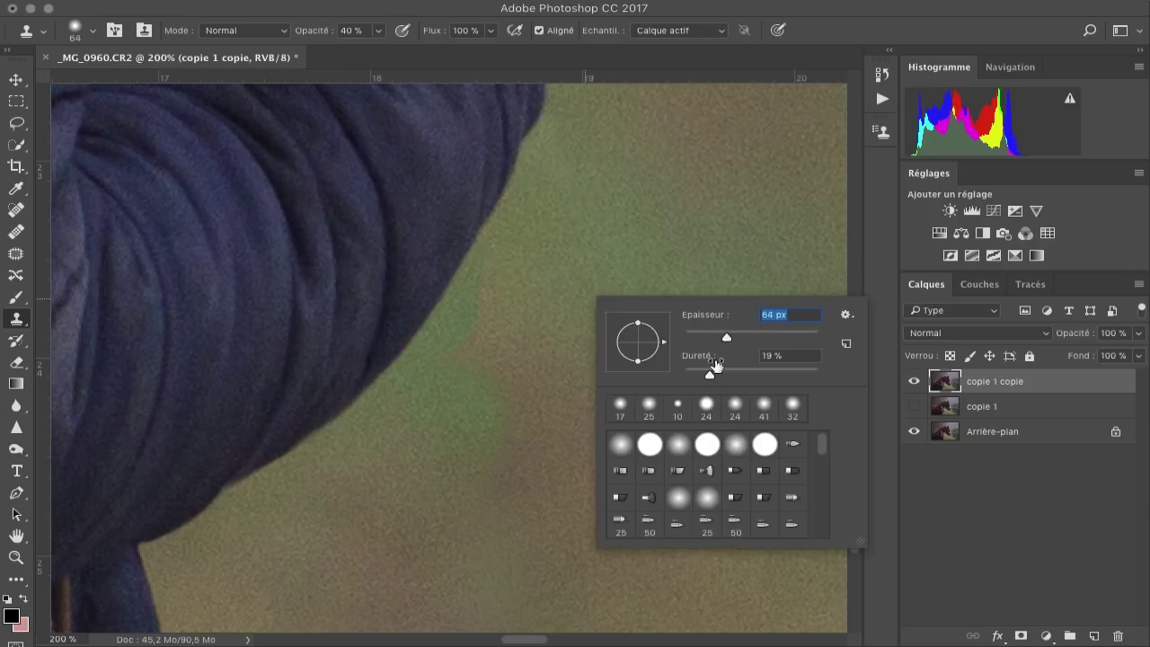
pyautogui.moveTo(701, 376); pyautogui.dragTo(694, 376)
pyautogui.click(377, 31)
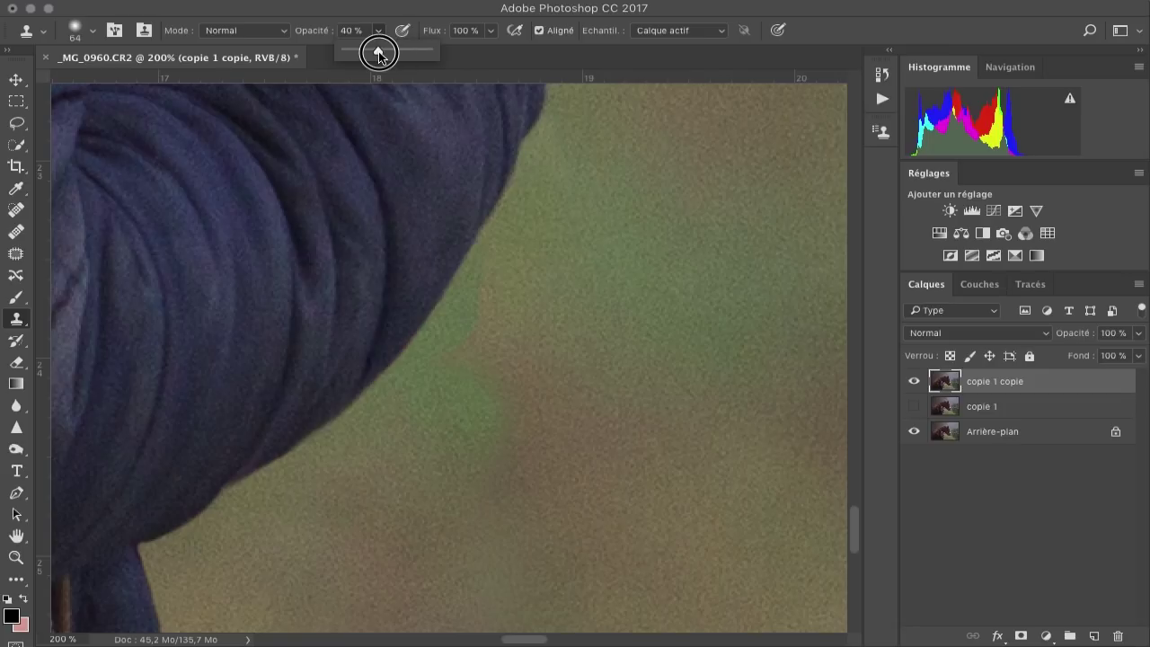
pyautogui.moveTo(602, 369); pyautogui.dragTo(513, 337)
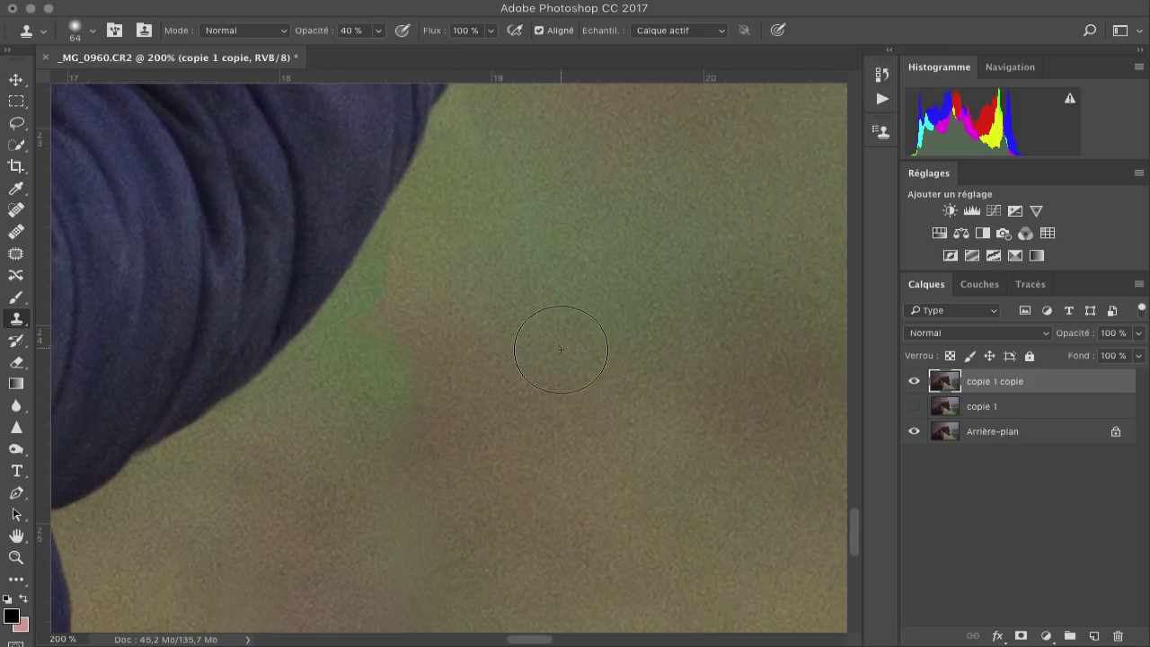
pyautogui.keyDown('alt'); pyautogui.click(587, 400); pyautogui.keyUp('alt')
pyautogui.click(408, 333)
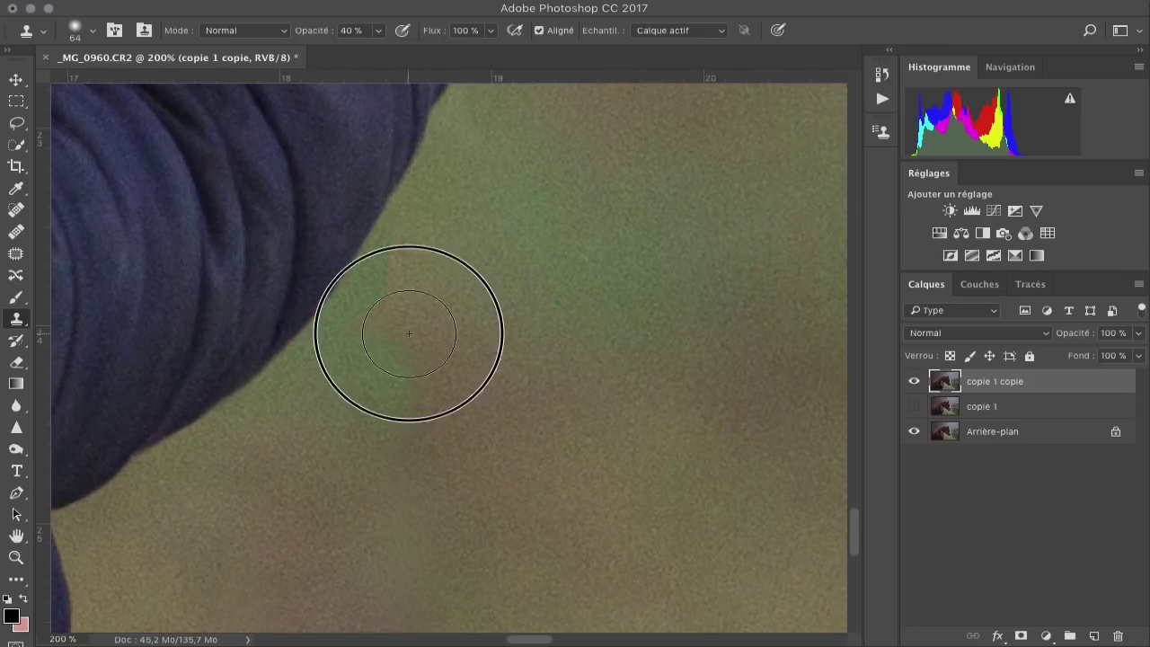
pyautogui.moveTo(402, 356)
pyautogui.mouseDown()
pyautogui.moveTo(371, 380)
pyautogui.moveTo(379, 327)
pyautogui.moveTo(431, 295)
pyautogui.moveTo(407, 232)
pyautogui.mouseUp()
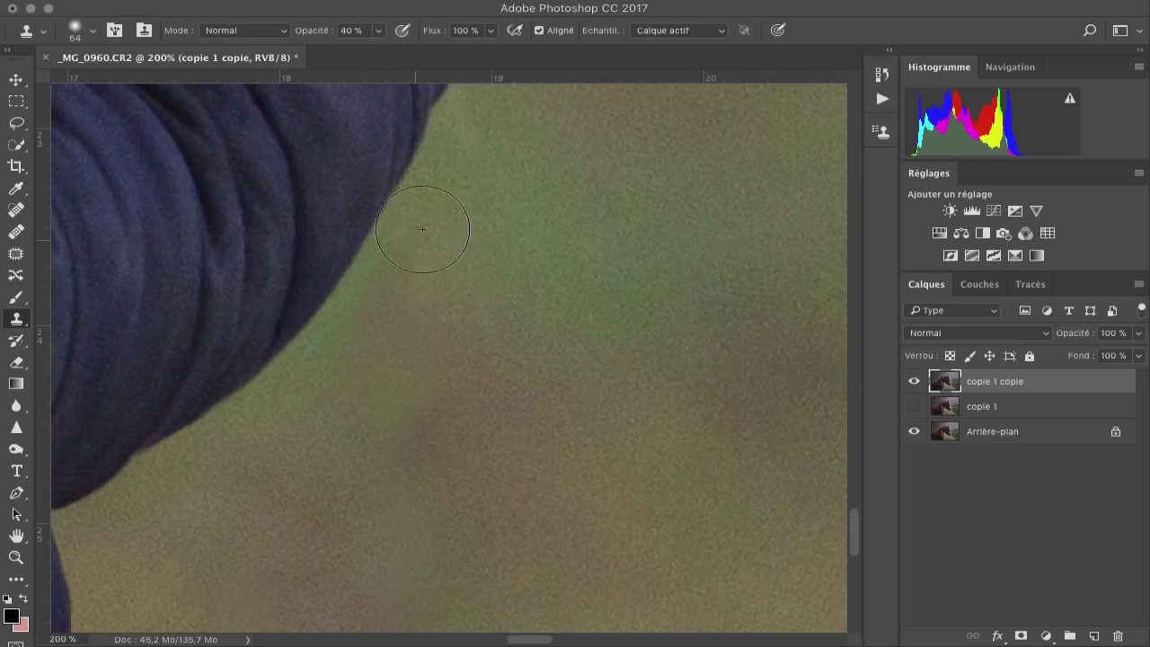
pyautogui.click(376, 348)
pyautogui.click(438, 352)
# - Even out the remaining color transitions in the grass under the forearm with further clone dabs
pyautogui.keyDown('alt'); pyautogui.keyDown('super'); pyautogui.click(451, 413); pyautogui.keyUp('super'); pyautogui.keyUp('alt')
pyautogui.keyDown('alt'); pyautogui.keyDown('super'); pyautogui.click(454, 428); pyautogui.keyUp('super'); pyautogui.keyUp('alt')
pyautogui.keyDown('super'); pyautogui.click(449, 423); pyautogui.keyUp('super')
pyautogui.keyDown('super'); pyautogui.click(429, 400); pyautogui.keyUp('super')
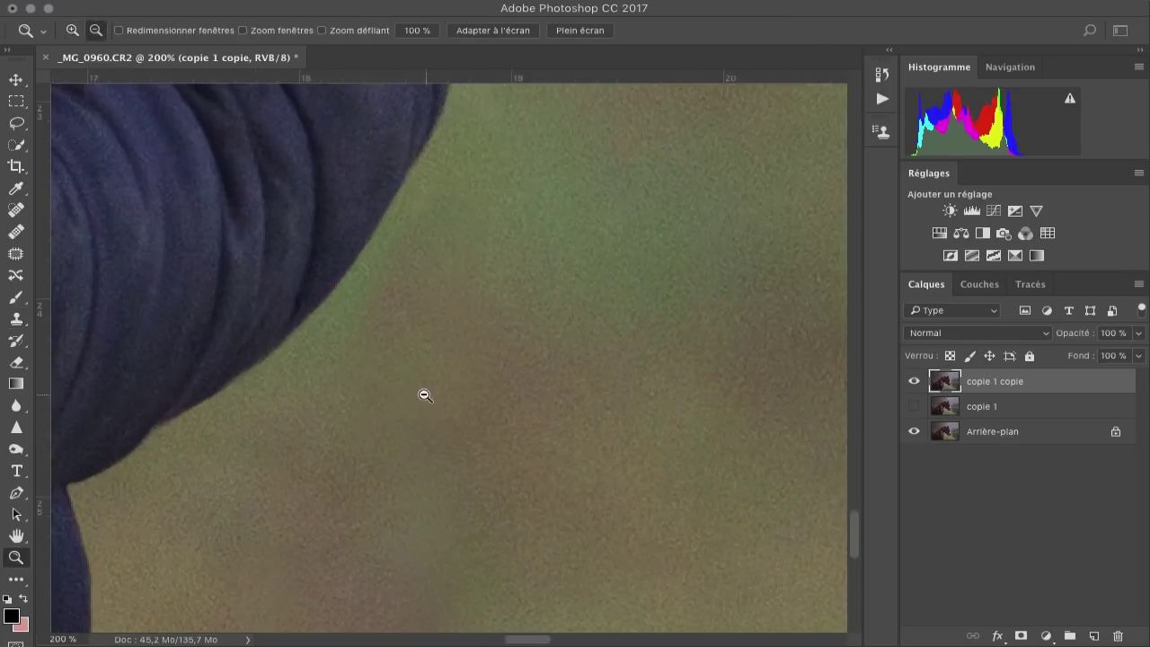
pyautogui.keyDown('alt'); pyautogui.keyDown('super'); pyautogui.click(425, 395); pyautogui.keyUp('super'); pyautogui.keyUp('alt')
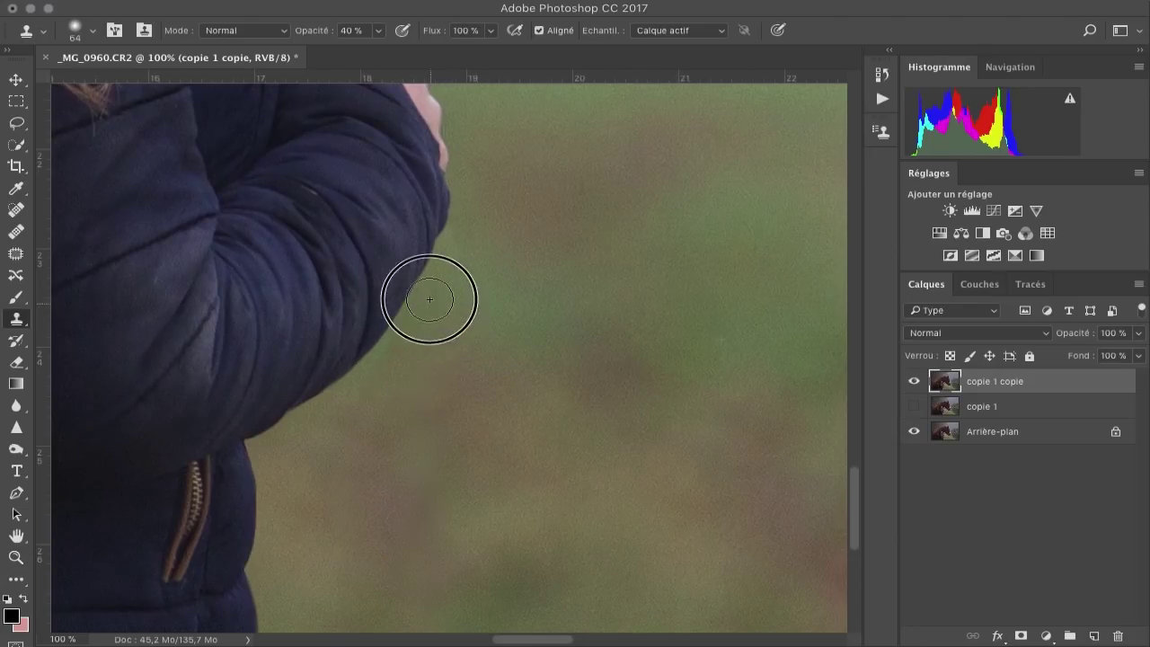
pyautogui.moveTo(489, 348); pyautogui.dragTo(525, 242)
pyautogui.click(405, 346)
pyautogui.click(380, 314)
# - Reduce the clone brush to 47 px and clone sampled grass over the uneven background beside the jacket cuff
pyautogui.keyDown('alt'); pyautogui.keyDown('super'); pyautogui.click(484, 455); pyautogui.keyUp('super'); pyautogui.keyUp('alt')
pyautogui.moveTo(485, 456); pyautogui.dragTo(431, 400)
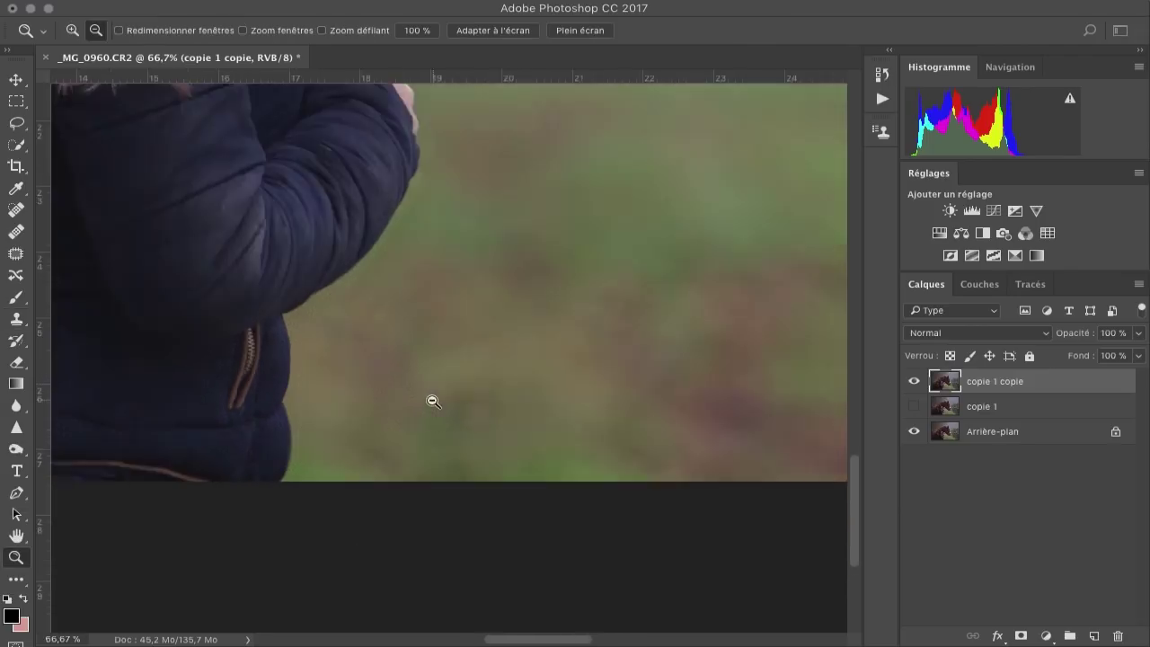
pyautogui.keyDown('alt'); pyautogui.keyDown('super'); pyautogui.click(431, 400); pyautogui.keyUp('super'); pyautogui.keyUp('alt')
pyautogui.keyDown('super'); pyautogui.click(442, 229); pyautogui.keyUp('super')
pyautogui.keyDown('super'); pyautogui.click(442, 229); pyautogui.keyUp('super')
pyautogui.keyDown('super'); pyautogui.click(442, 229); pyautogui.keyUp('super')
pyautogui.rightClick(471, 302)
pyautogui.moveTo(543, 329); pyautogui.dragTo(533, 329)
pyautogui.keyDown('alt'); pyautogui.click(534, 329); pyautogui.keyUp('alt')
pyautogui.click(398, 221)
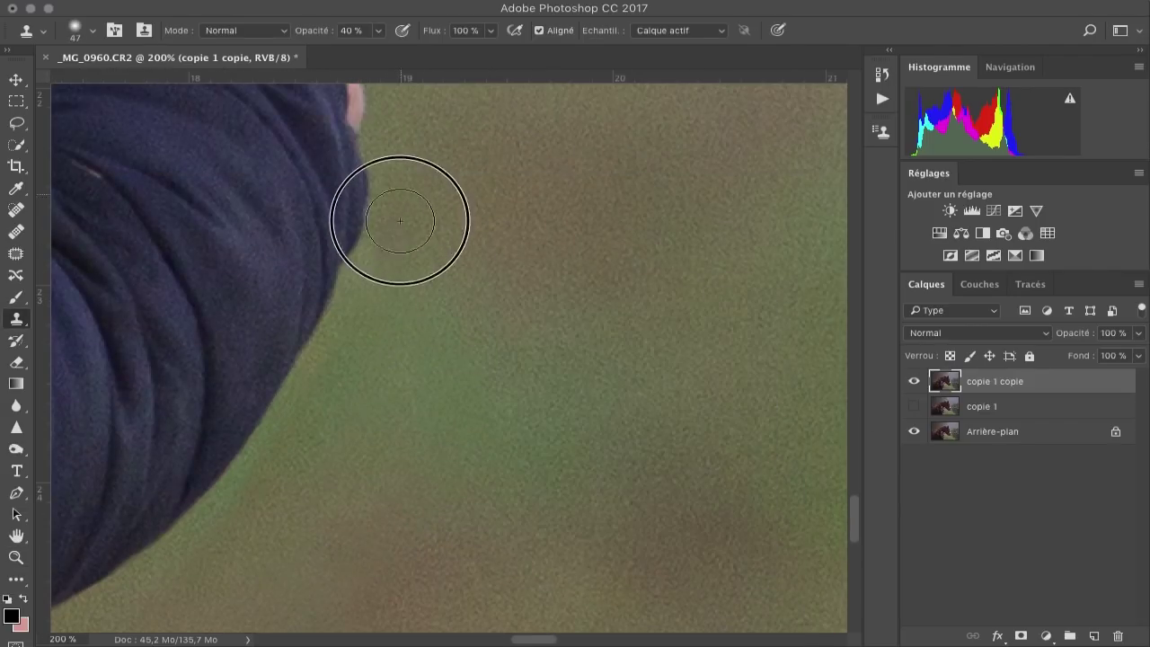
pyautogui.click(491, 372)
# - Sample fresh grass and dab it along the forearm's outer edge to blend the background below the hand
pyautogui.keyDown('alt'); pyautogui.keyDown('super'); pyautogui.click(506, 488); pyautogui.keyUp('super'); pyautogui.keyUp('alt')
pyautogui.moveTo(389, 420)
pyautogui.mouseDown()
pyautogui.moveTo(506, 487)
pyautogui.moveTo(433, 484)
pyautogui.mouseUp()
pyautogui.keyDown('alt'); pyautogui.click(490, 449); pyautogui.keyUp('alt')
pyautogui.click(423, 410)
pyautogui.click(443, 367)
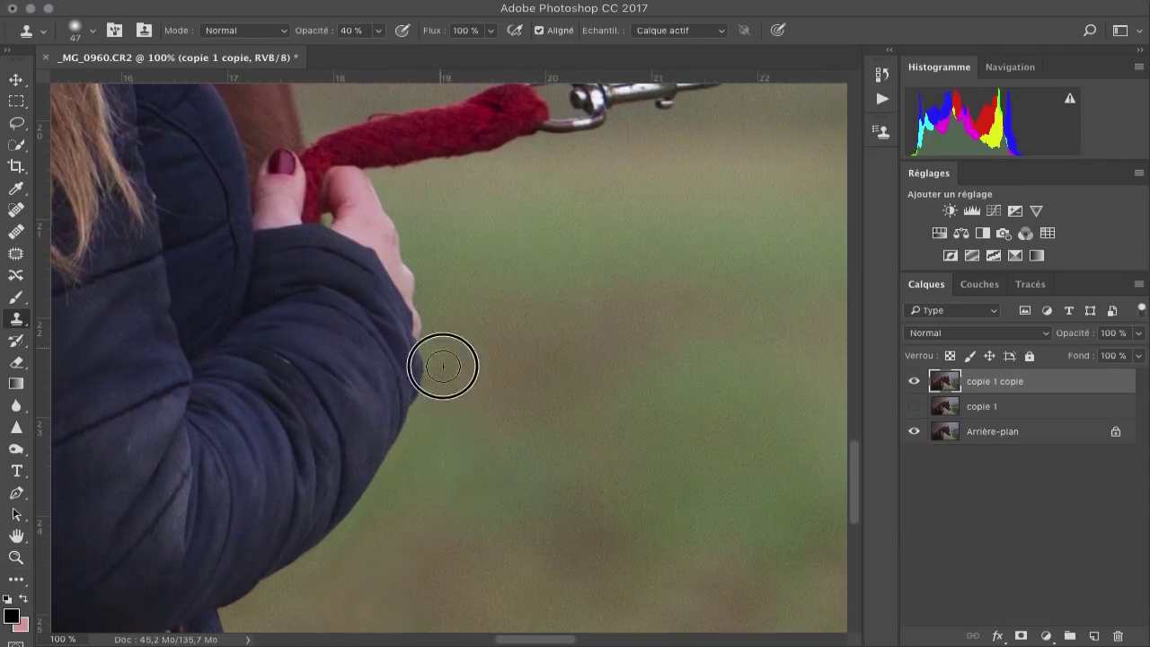
pyautogui.click(418, 411)
# - Check the overall retouch by toggling the copie 1 copie layer against the original photo
pyautogui.keyDown('alt'); pyautogui.keyDown('super'); pyautogui.click(524, 519); pyautogui.keyUp('super'); pyautogui.keyUp('alt')
pyautogui.keyDown('alt'); pyautogui.keyDown('super'); pyautogui.click(525, 519); pyautogui.keyUp('super'); pyautogui.keyUp('alt')
pyautogui.keyDown('alt'); pyautogui.keyDown('super'); pyautogui.click(524, 519); pyautogui.keyUp('super'); pyautogui.keyUp('alt')
pyautogui.keyDown('alt'); pyautogui.keyDown('super'); pyautogui.click(524, 519); pyautogui.keyUp('super'); pyautogui.keyUp('alt')
pyautogui.click(913, 381)
pyautogui.click(913, 381)
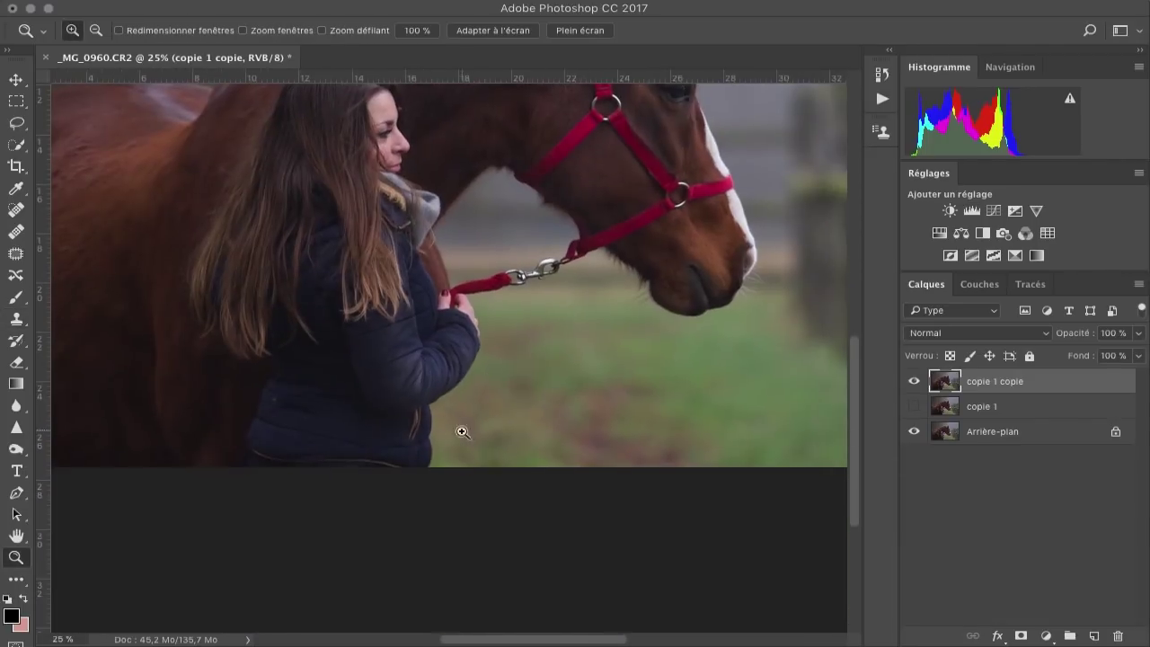
# - Set the clone brush to 123 px and 74 % opacity and clone grass over the uneven background below the sleeve
pyautogui.keyDown('super'); pyautogui.click(462, 431); pyautogui.keyUp('super')
pyautogui.keyDown('super'); pyautogui.click(462, 431); pyautogui.keyUp('super')
pyautogui.press('s')
pyautogui.rightClick(457, 364)
pyautogui.moveTo(379, 32); pyautogui.dragTo(405, 36)
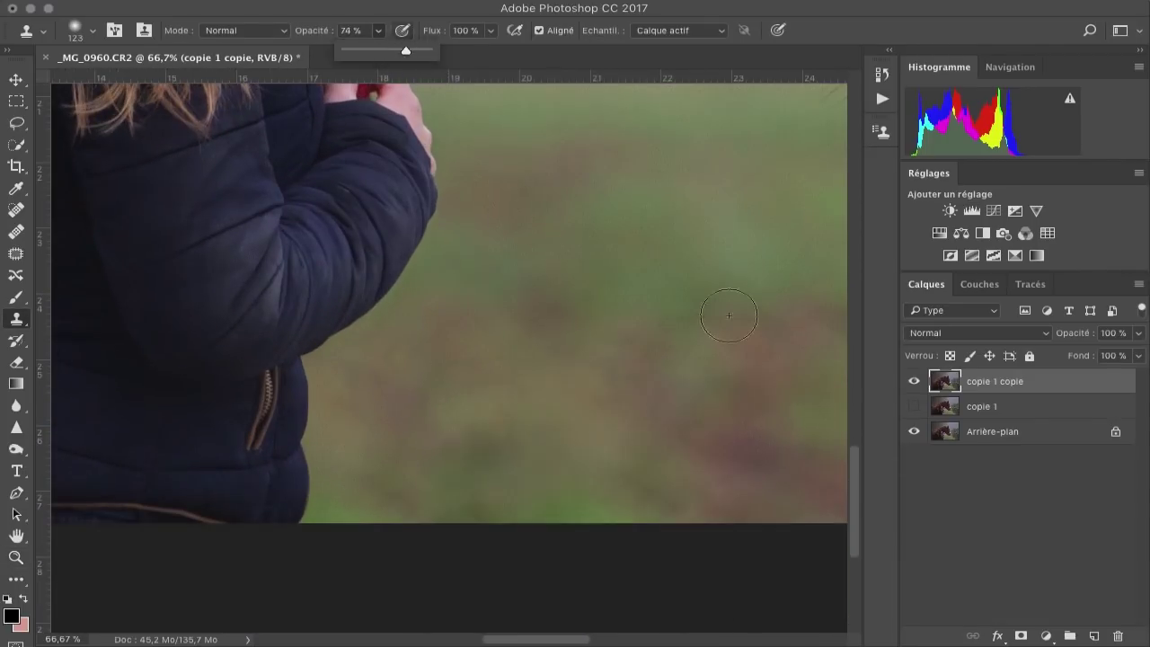
pyautogui.moveTo(393, 349)
pyautogui.mouseDown()
pyautogui.moveTo(428, 315)
pyautogui.moveTo(442, 319)
pyautogui.mouseUp()
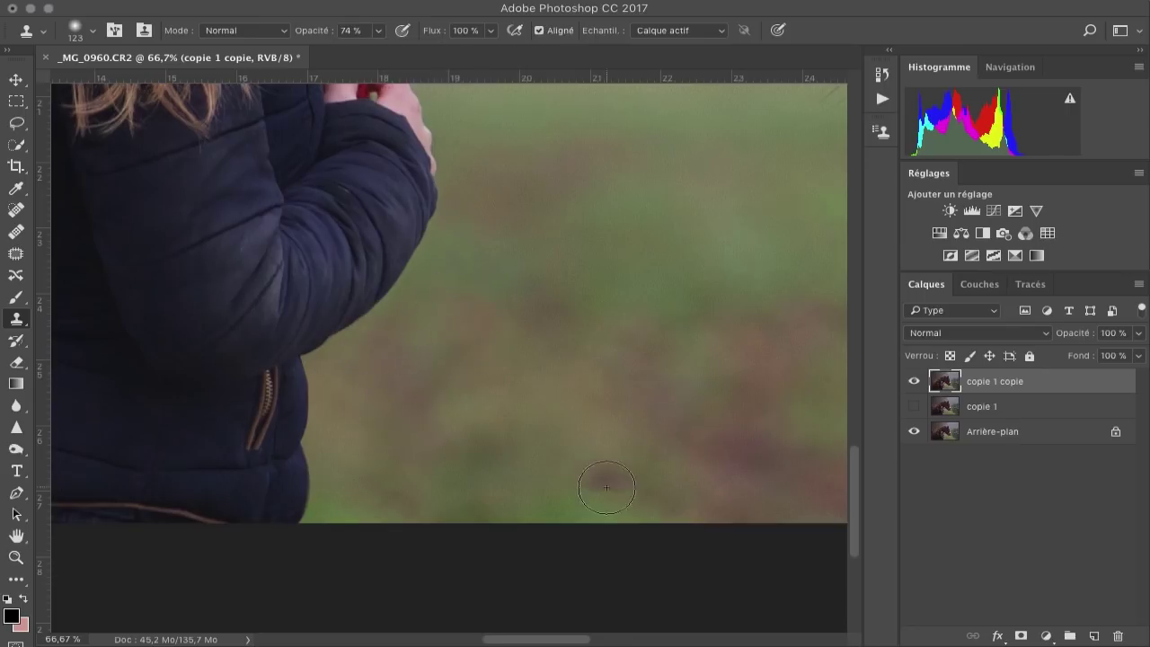
# - Compare the cleaned grass with the original photo by toggling the copie 1 copie layer's visibility
pyautogui.keyDown('alt'); pyautogui.keyDown('super'); pyautogui.click(660, 359); pyautogui.keyUp('super'); pyautogui.keyUp('alt')
pyautogui.keyDown('alt'); pyautogui.keyDown('super'); pyautogui.click(660, 358); pyautogui.keyUp('super'); pyautogui.keyUp('alt')
pyautogui.keyDown('alt'); pyautogui.keyDown('super'); pyautogui.click(660, 358); pyautogui.keyUp('super'); pyautogui.keyUp('alt')
pyautogui.keyDown('alt'); pyautogui.keyDown('super'); pyautogui.click(660, 358); pyautogui.keyUp('super'); pyautogui.keyUp('alt')
pyautogui.click(911, 386)
pyautogui.click(911, 386)
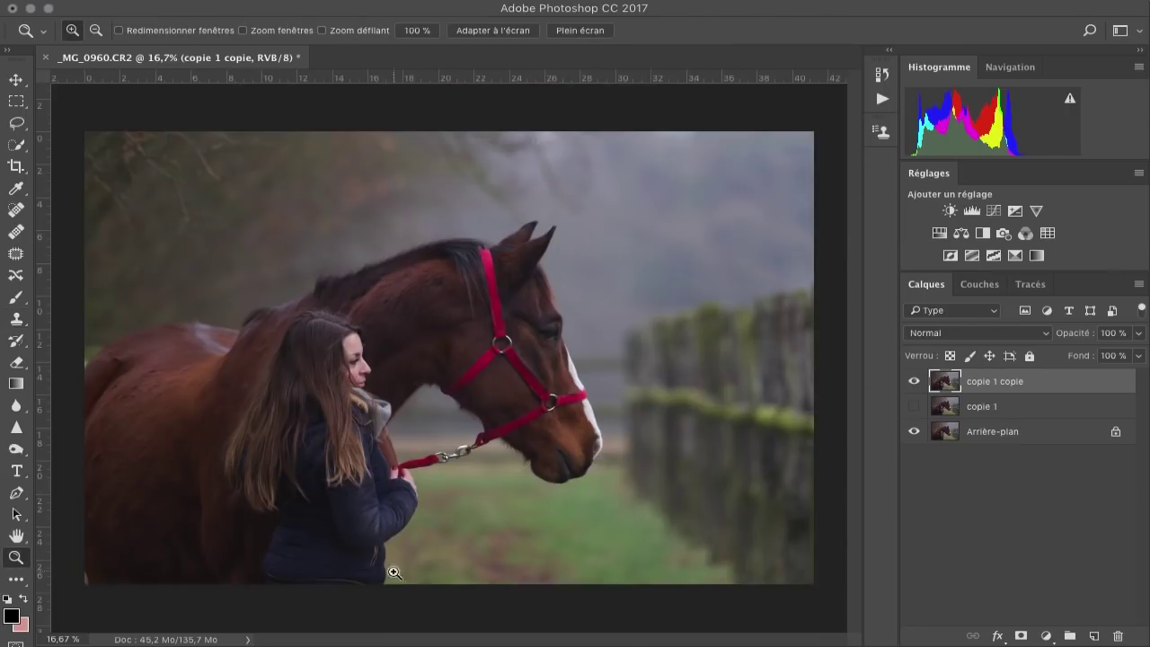
# - Duplicate the copie 1 copie layer and leave the source layer hidden
pyautogui.press('super+j')
pyautogui.keyDown('super'); pyautogui.click(403, 470); pyautogui.keyUp('super')
pyautogui.keyDown('super'); pyautogui.click(403, 469); pyautogui.keyUp('super')
pyautogui.keyDown('super'); pyautogui.click(403, 470); pyautogui.keyUp('super')
pyautogui.keyDown('super'); pyautogui.click(398, 383); pyautogui.keyUp('super')
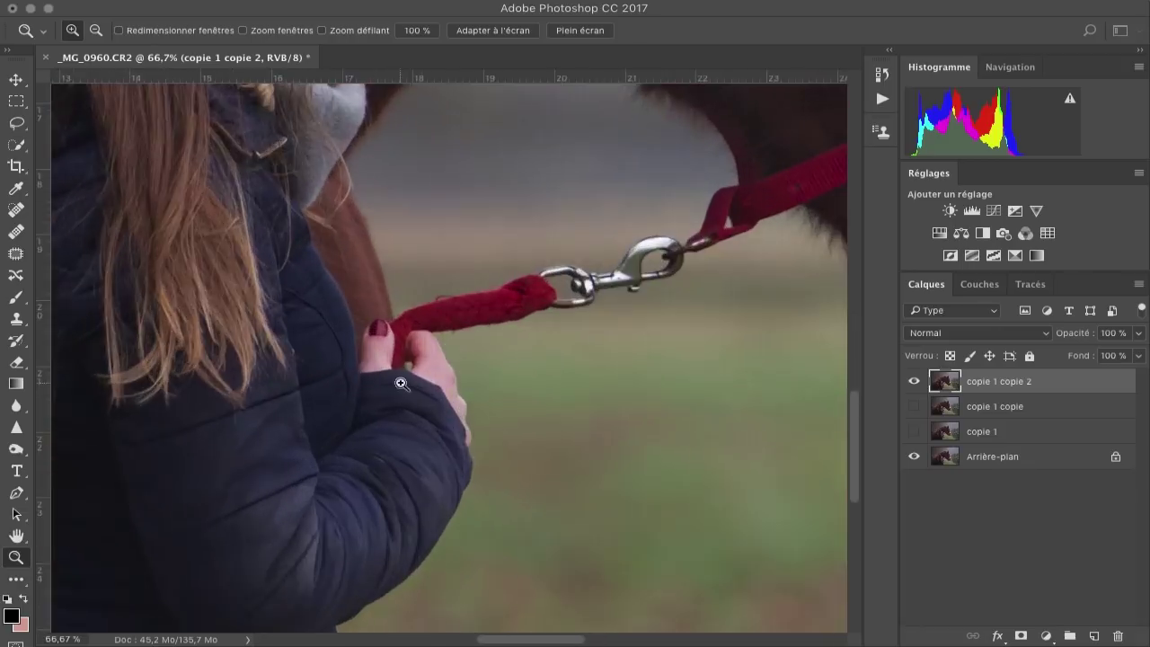
pyautogui.keyDown('super'); pyautogui.click(398, 383); pyautogui.keyUp('super')
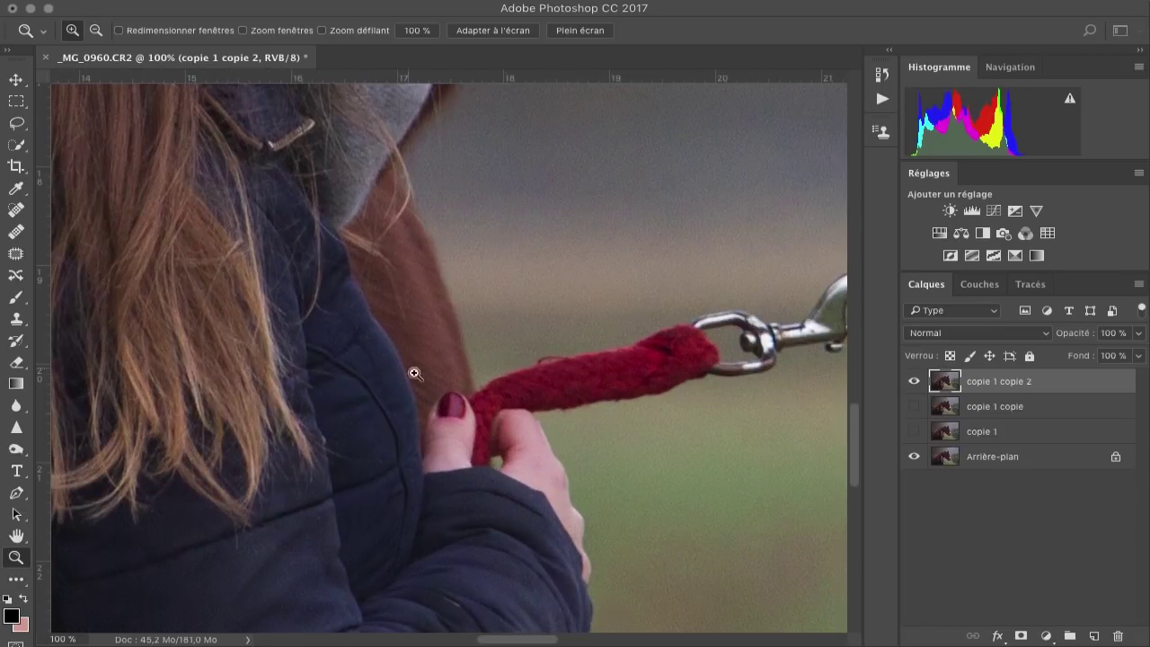
# - Sample the blurred background and clone it over the metal snap hook with a 64 px brush at 91 % opacity
pyautogui.hscroll(8, 414, 373)
pyautogui.press('s')
pyautogui.rightClick(659, 282)
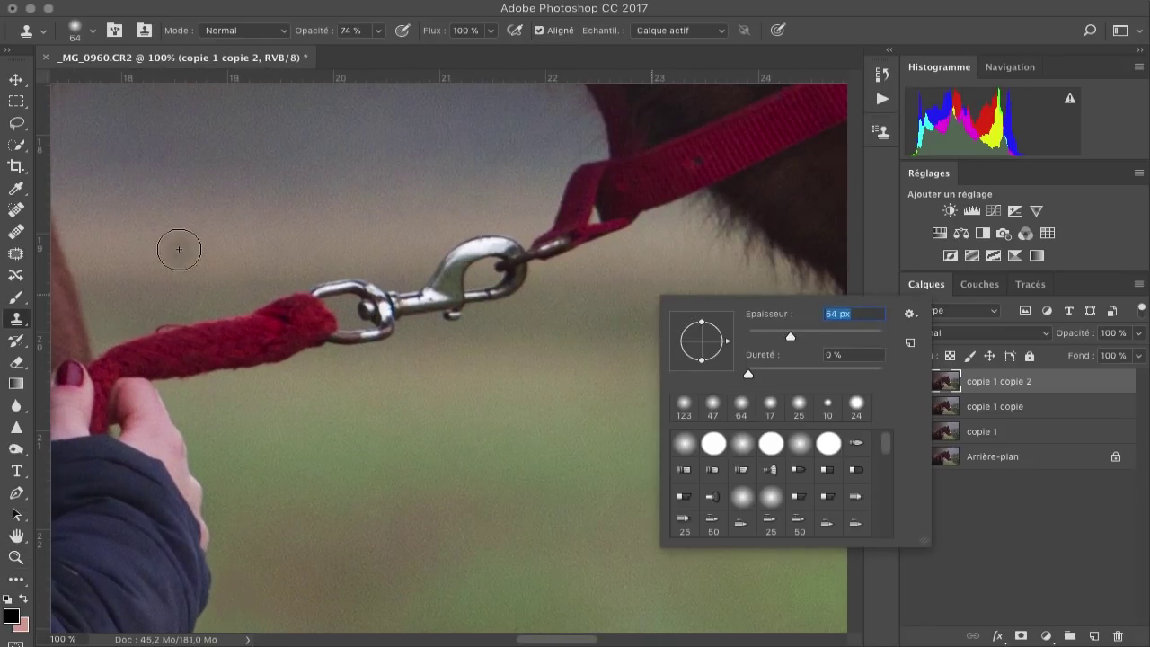
pyautogui.keyDown('alt'); pyautogui.click(178, 249); pyautogui.keyUp('alt')
pyautogui.click(506, 279)
pyautogui.click(378, 31)
pyautogui.moveTo(379, 53); pyautogui.dragTo(394, 54)
pyautogui.moveTo(476, 302); pyautogui.dragTo(417, 312)
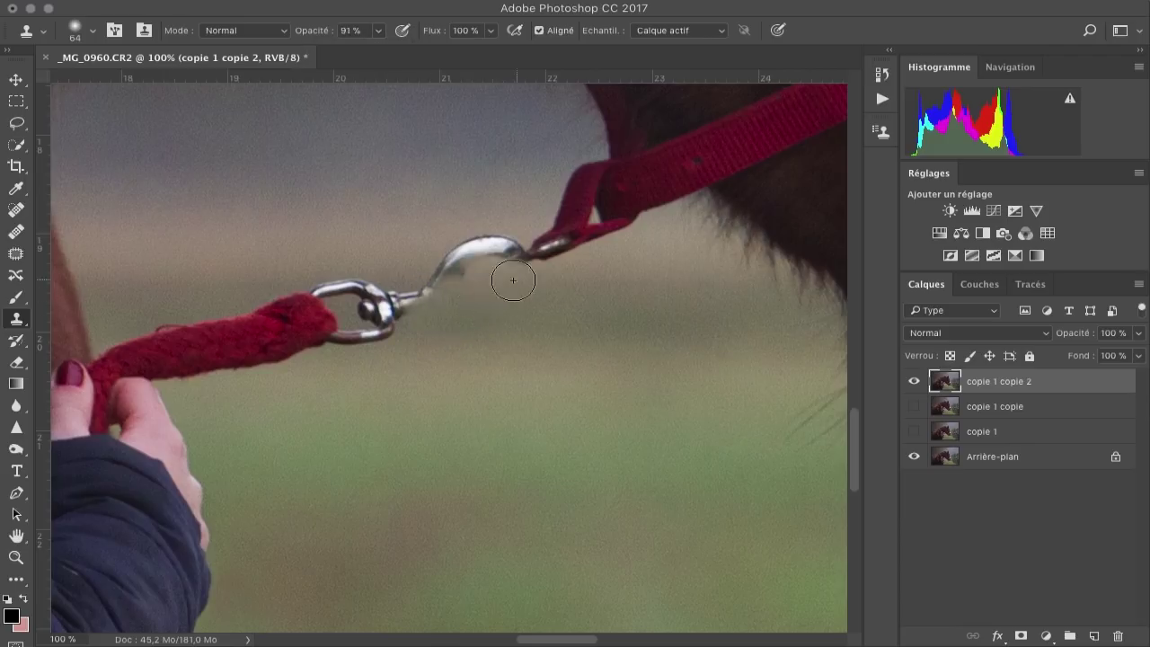
pyautogui.moveTo(512, 281)
pyautogui.mouseDown()
pyautogui.moveTo(375, 329)
pyautogui.moveTo(439, 300)
pyautogui.moveTo(300, 282)
pyautogui.moveTo(305, 297)
pyautogui.mouseUp()
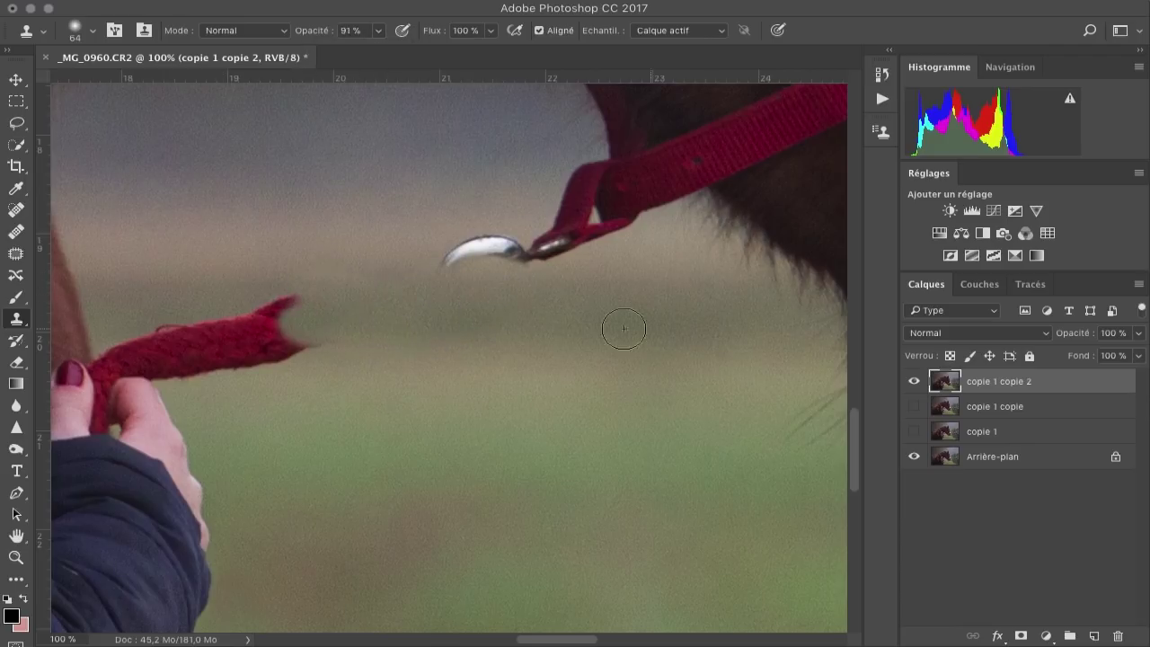
pyautogui.moveTo(422, 273)
pyautogui.mouseDown()
pyautogui.moveTo(487, 245)
pyautogui.moveTo(459, 243)
pyautogui.moveTo(570, 225)
pyautogui.mouseUp()
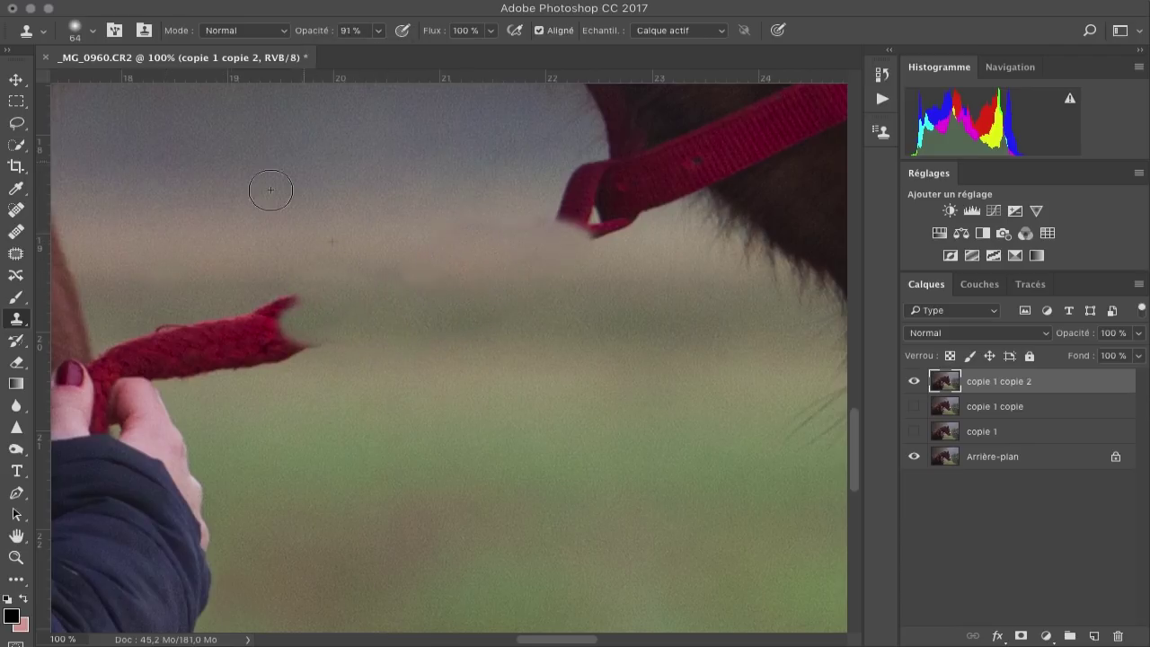
# - Blend the cloned background band where the hook was, using a 104 px clone brush at 45 % opacity
pyautogui.moveTo(427, 257); pyautogui.dragTo(310, 259)
pyautogui.moveTo(379, 31); pyautogui.dragTo(340, 54)
pyautogui.rightClick(308, 193)
pyautogui.moveTo(346, 229); pyautogui.dragTo(356, 229)
pyautogui.click(294, 210)
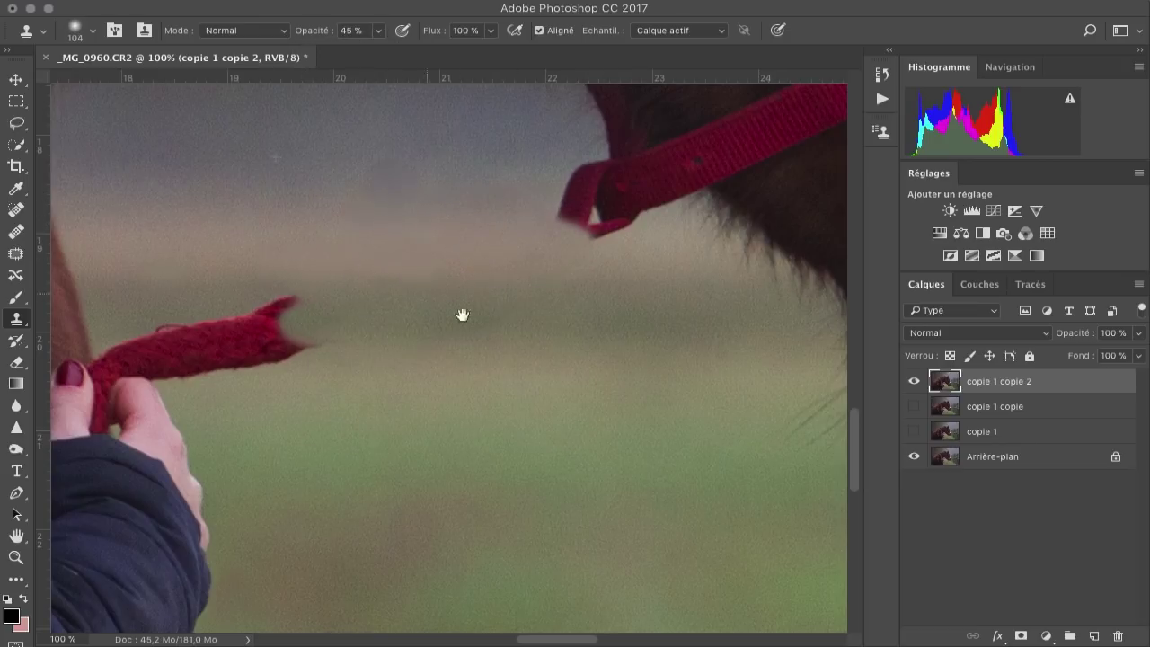
# - Clone background over the red rope up to the fingers, finishing with a 43 px brush at 100 % opacity
pyautogui.moveTo(308, 347)
pyautogui.mouseDown()
pyautogui.moveTo(210, 314)
pyautogui.moveTo(271, 392)
pyautogui.mouseUp()
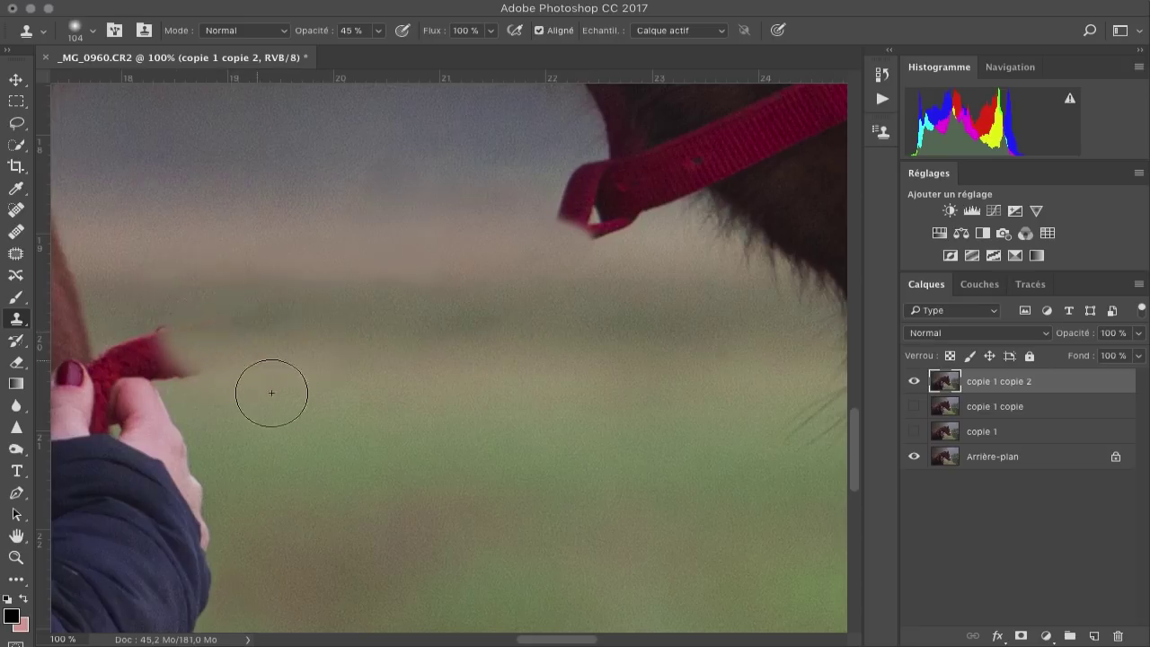
pyautogui.moveTo(196, 333)
pyautogui.mouseDown()
pyautogui.moveTo(381, 300)
pyautogui.moveTo(358, 313)
pyautogui.mouseUp()
pyautogui.rightClick(460, 333)
pyautogui.moveTo(599, 370); pyautogui.dragTo(584, 371)
pyautogui.click(327, 318)
pyautogui.click(378, 31)
pyautogui.moveTo(382, 52); pyautogui.dragTo(431, 52)
pyautogui.moveTo(355, 312)
pyautogui.mouseDown()
pyautogui.moveTo(300, 309)
pyautogui.moveTo(292, 325)
pyautogui.moveTo(337, 346)
pyautogui.mouseUp()
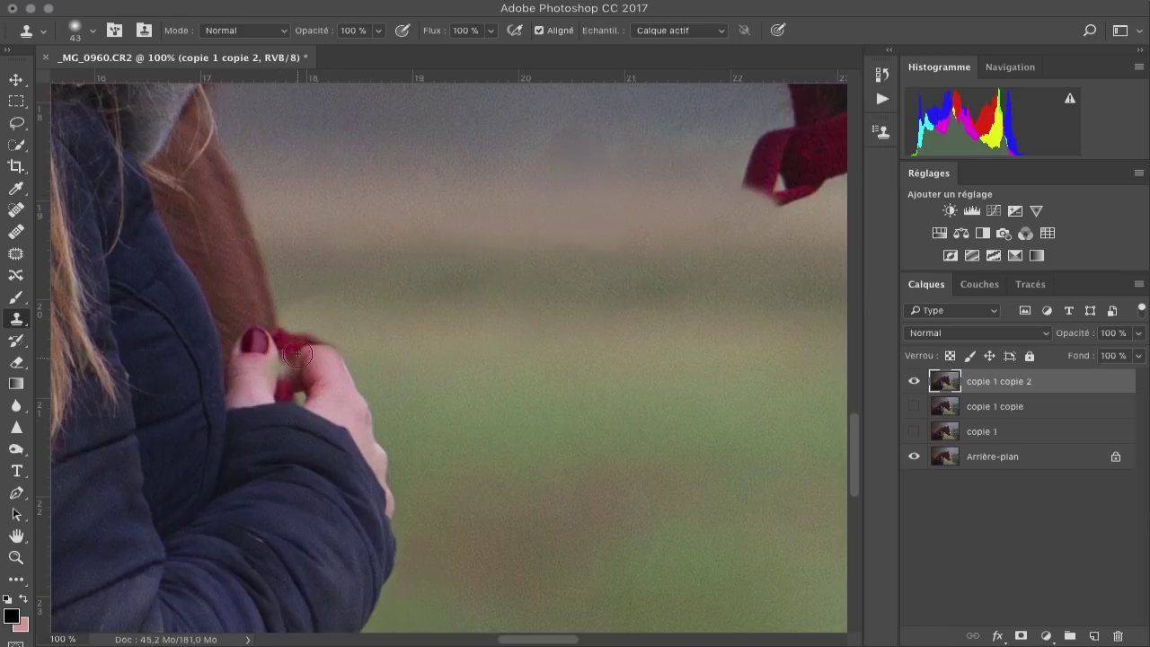
pyautogui.moveTo(298, 355); pyautogui.dragTo(332, 366)
# - Lasso the index finger, hand edge and jacket cuff with a 2 px feather and copy the selection to a new layer
pyautogui.press('z')
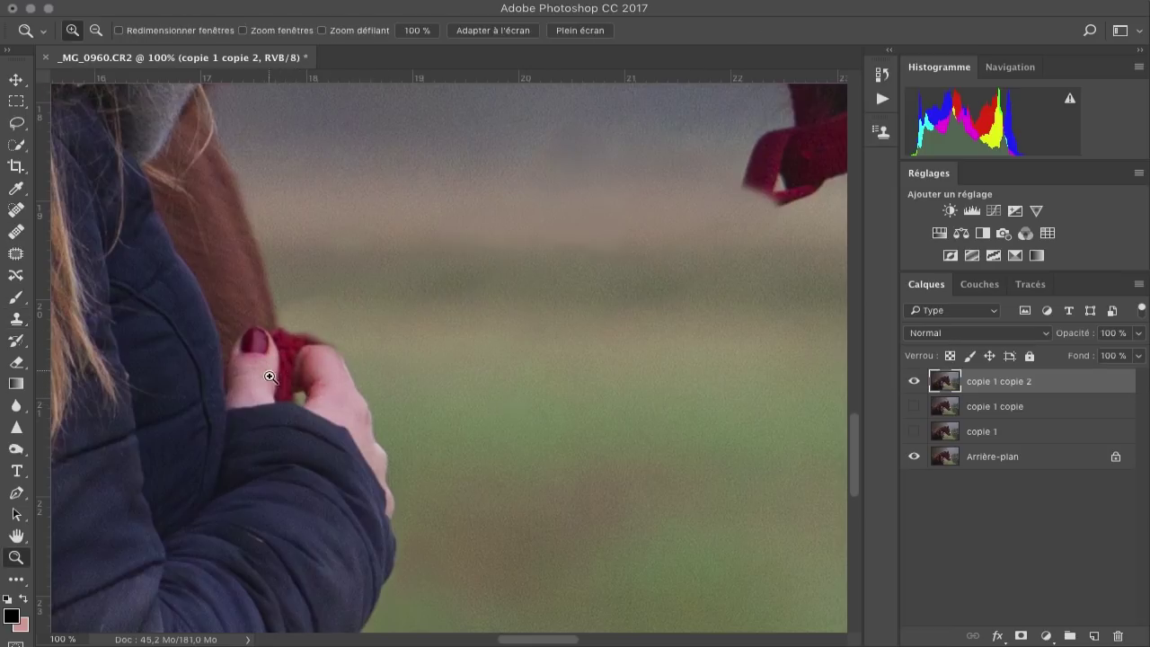
pyautogui.click(290, 393)
pyautogui.moveTo(284, 452); pyautogui.dragTo(301, 349)
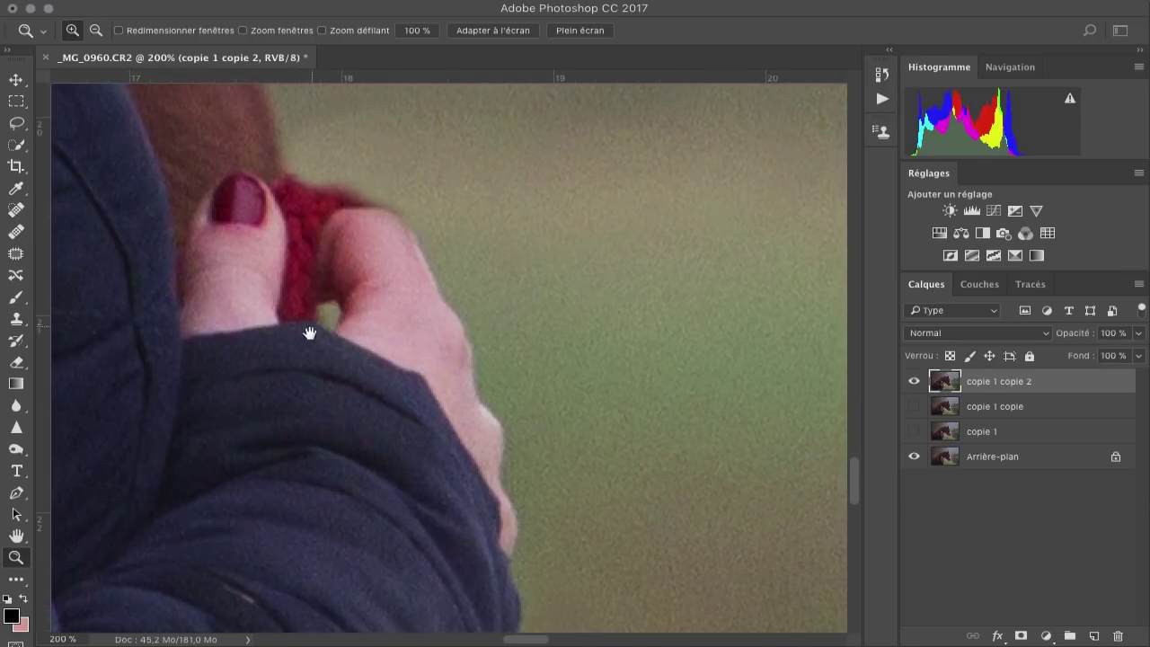
pyautogui.keyDown('alt'); pyautogui.click(343, 373); pyautogui.keyUp('alt')
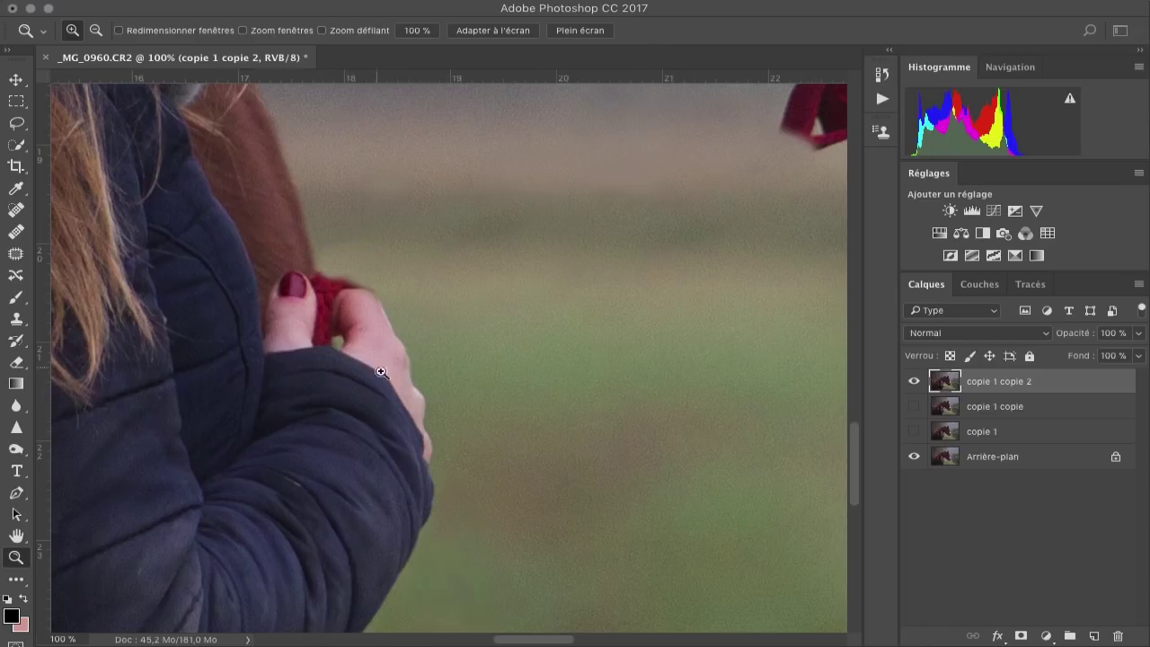
pyautogui.click(320, 379)
pyautogui.moveTo(318, 389)
pyautogui.mouseDown()
pyautogui.moveTo(296, 403)
pyautogui.moveTo(292, 377)
pyautogui.moveTo(313, 382)
pyautogui.mouseUp()
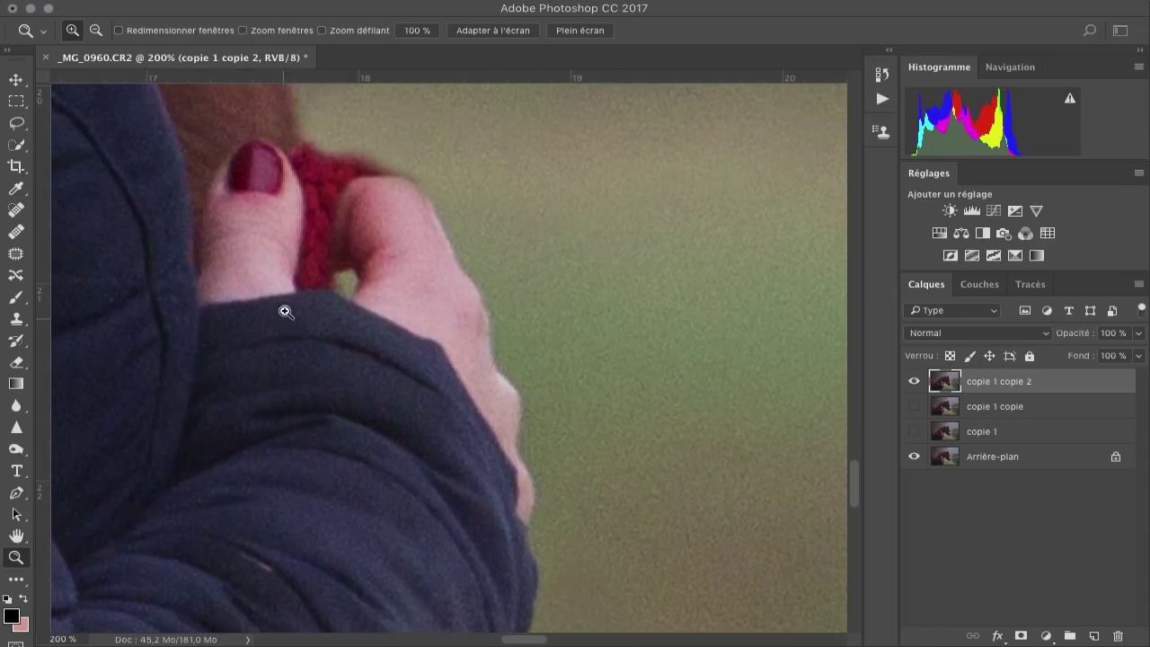
pyautogui.press('l')
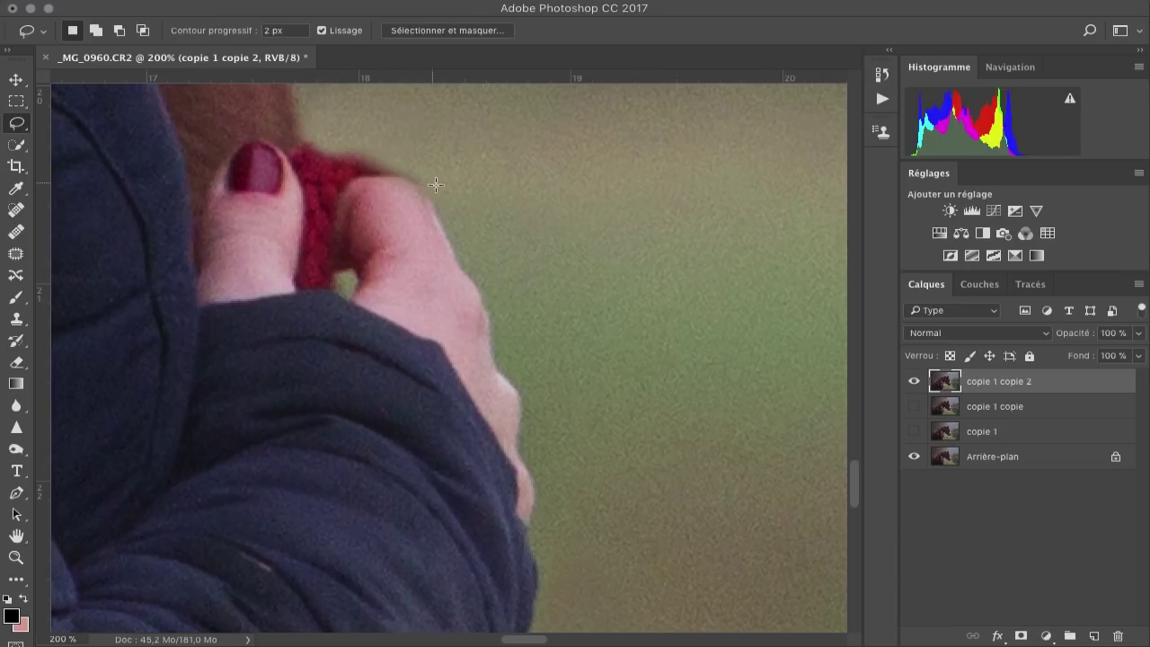
pyautogui.moveTo(440, 198)
pyautogui.mouseDown()
pyautogui.moveTo(380, 170)
pyautogui.moveTo(353, 181)
pyautogui.moveTo(337, 208)
pyautogui.moveTo(332, 290)
pyautogui.moveTo(244, 297)
pyautogui.moveTo(228, 459)
pyautogui.moveTo(236, 384)
pyautogui.moveTo(276, 467)
pyautogui.moveTo(332, 515)
pyautogui.moveTo(476, 593)
pyautogui.moveTo(543, 603)
pyautogui.moveTo(582, 554)
pyautogui.moveTo(603, 467)
pyautogui.moveTo(600, 365)
pyautogui.moveTo(552, 214)
pyautogui.moveTo(521, 166)
pyautogui.moveTo(447, 115)
pyautogui.mouseUp()
pyautogui.scroll(-2, 234, 404)
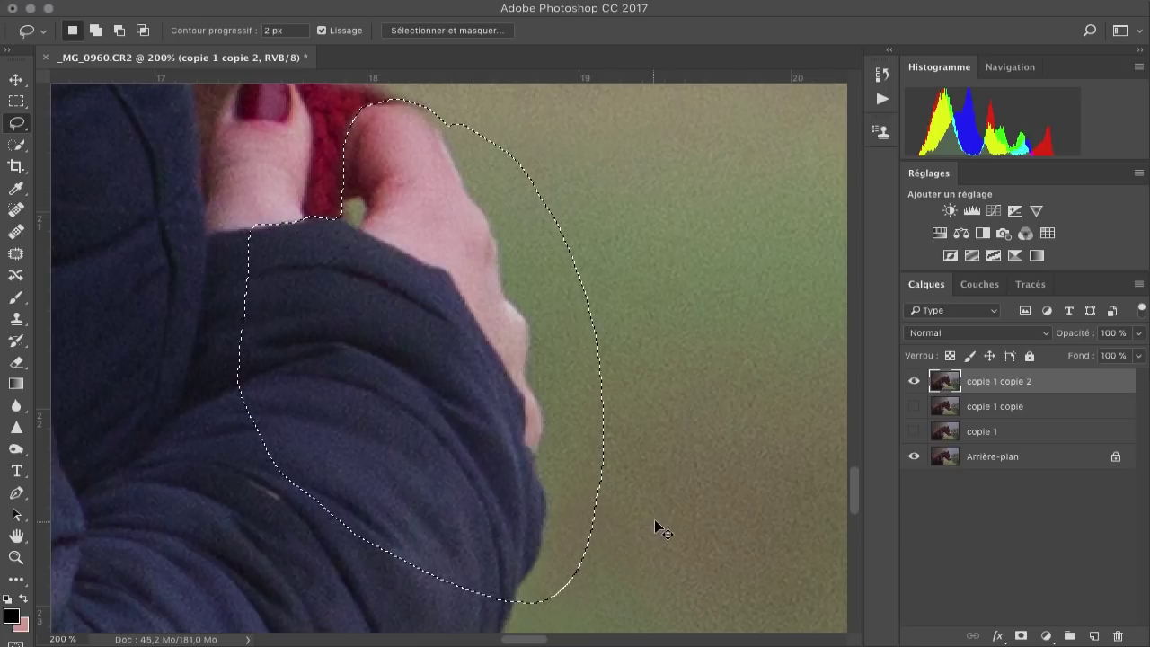
pyautogui.hotkey('ctrl', 'j')
# - Move the copied hand and cuff over toward the thumb to cover the rope between the fingers
pyautogui.press('z')
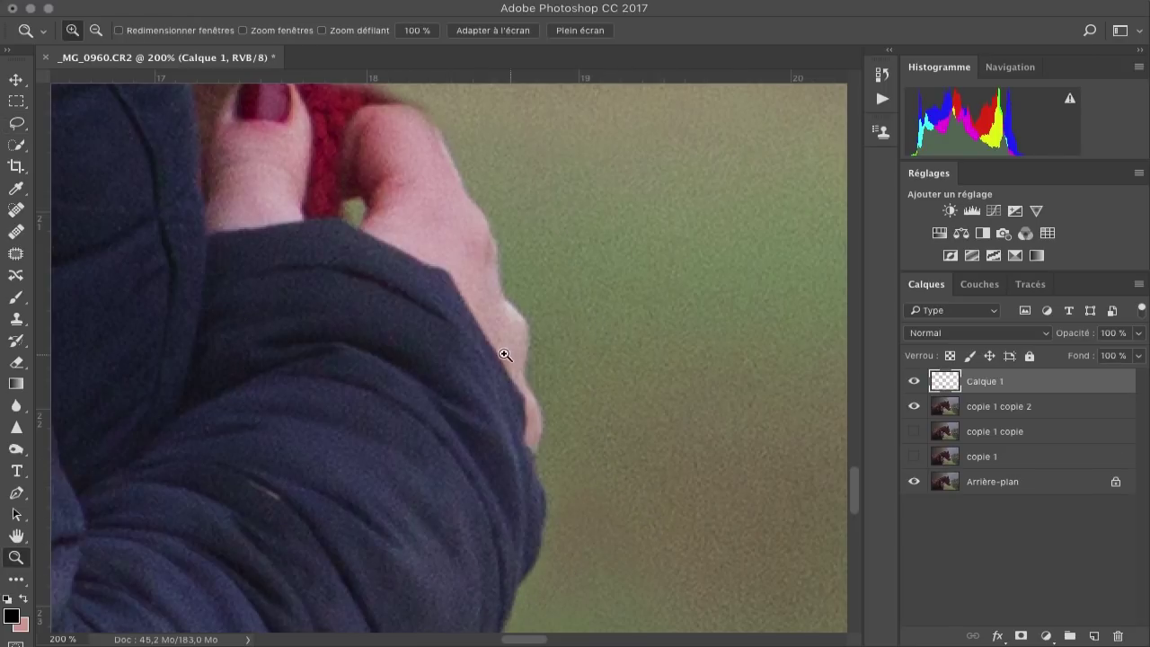
pyautogui.keyDown('alt'); pyautogui.click(512, 381); pyautogui.keyUp('alt')
pyautogui.keyDown('alt'); pyautogui.click(513, 380); pyautogui.keyUp('alt')
pyautogui.press('v')
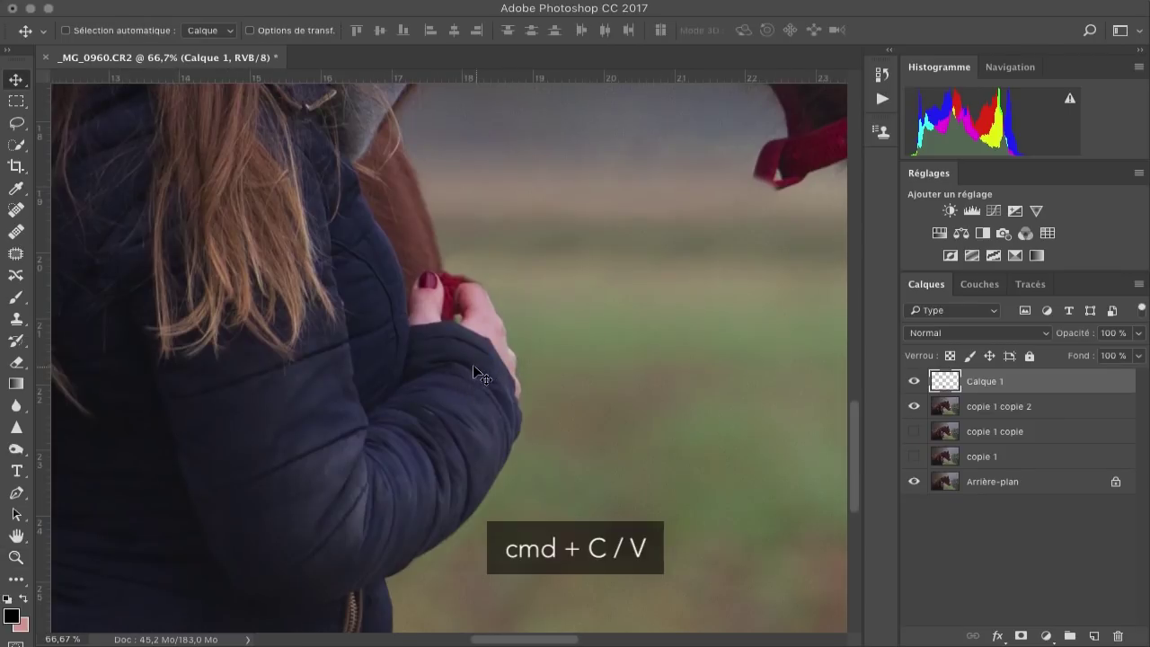
pyautogui.moveTo(467, 377); pyautogui.dragTo(447, 345)
pyautogui.press('z')
pyautogui.click(437, 310)
pyautogui.click(438, 309)
pyautogui.press('b')
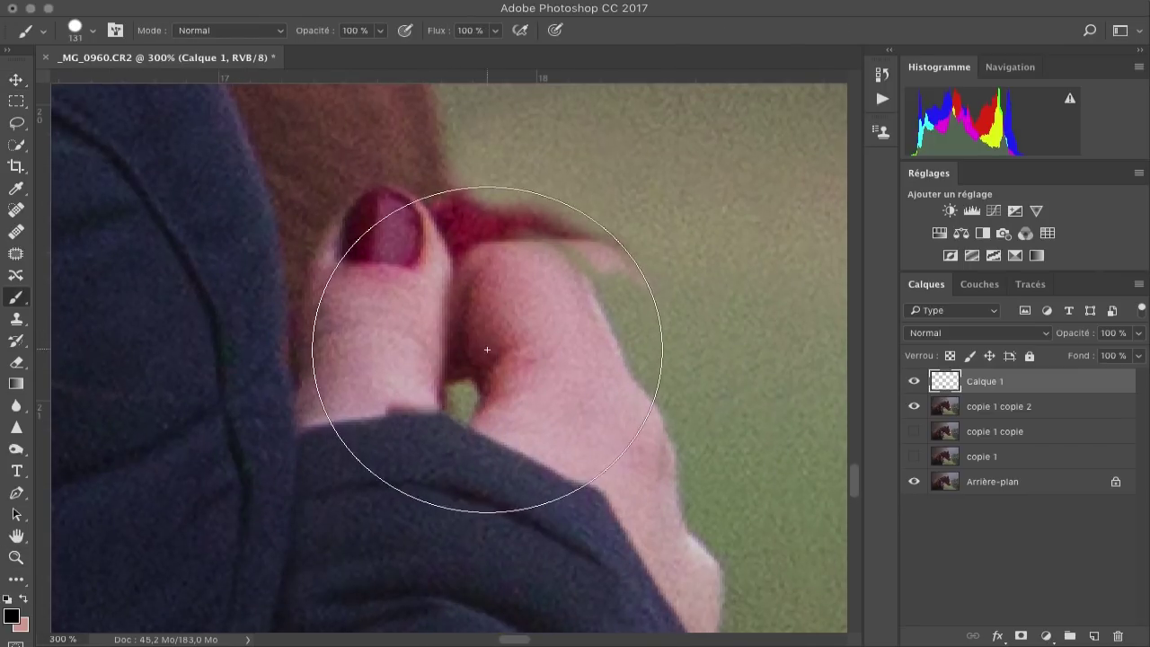
pyautogui.press('v')
pyautogui.moveTo(393, 265); pyautogui.dragTo(465, 291)
pyautogui.moveTo(581, 367); pyautogui.dragTo(504, 344)
# - Examine how the copied sleeve edge meets the original sleeve by toggling the Calque 1 layer
pyautogui.scroll(-5, 557, 422)
pyautogui.hscroll(3, 611, 324)
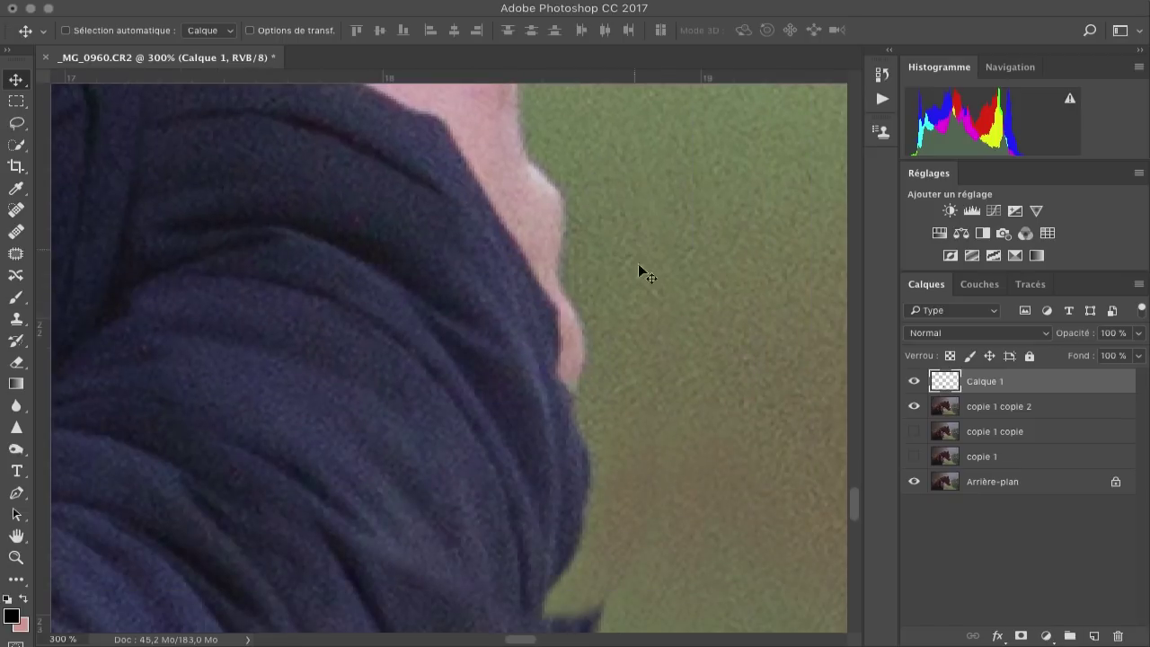
pyautogui.moveTo(790, 384); pyautogui.dragTo(763, 313)
pyautogui.click(914, 383)
pyautogui.click(915, 384)
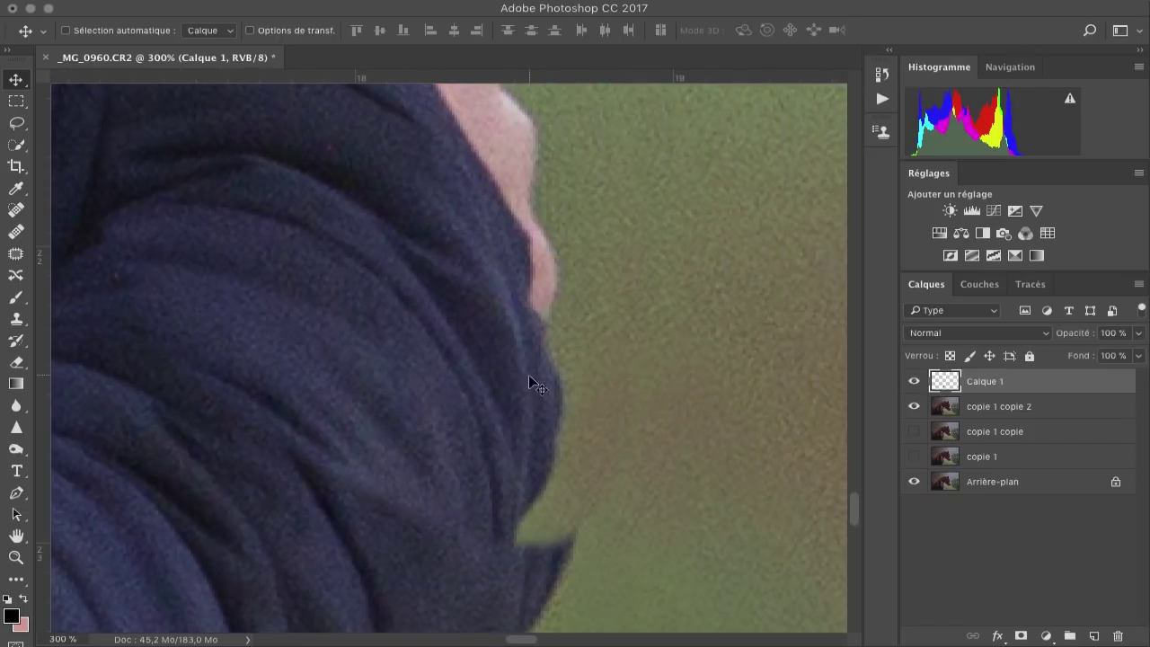
pyautogui.press('z')
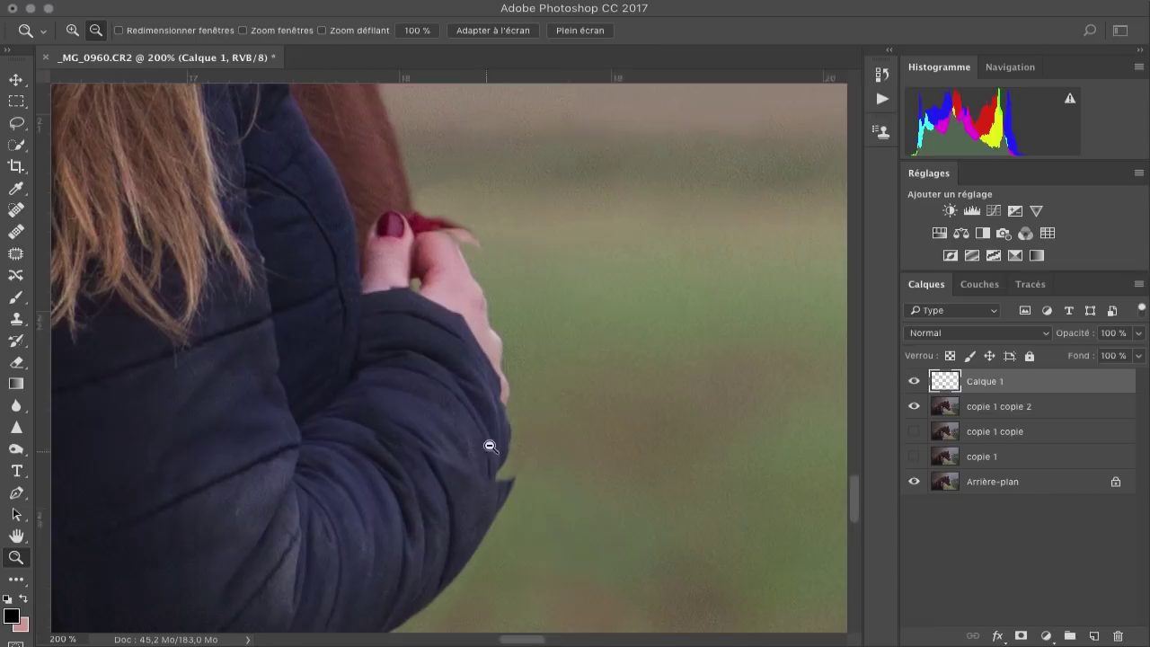
pyautogui.keyDown('alt'); pyautogui.click(492, 446); pyautogui.keyUp('alt')
pyautogui.keyDown('alt'); pyautogui.click(492, 446); pyautogui.keyUp('alt')
pyautogui.click(1138, 332)
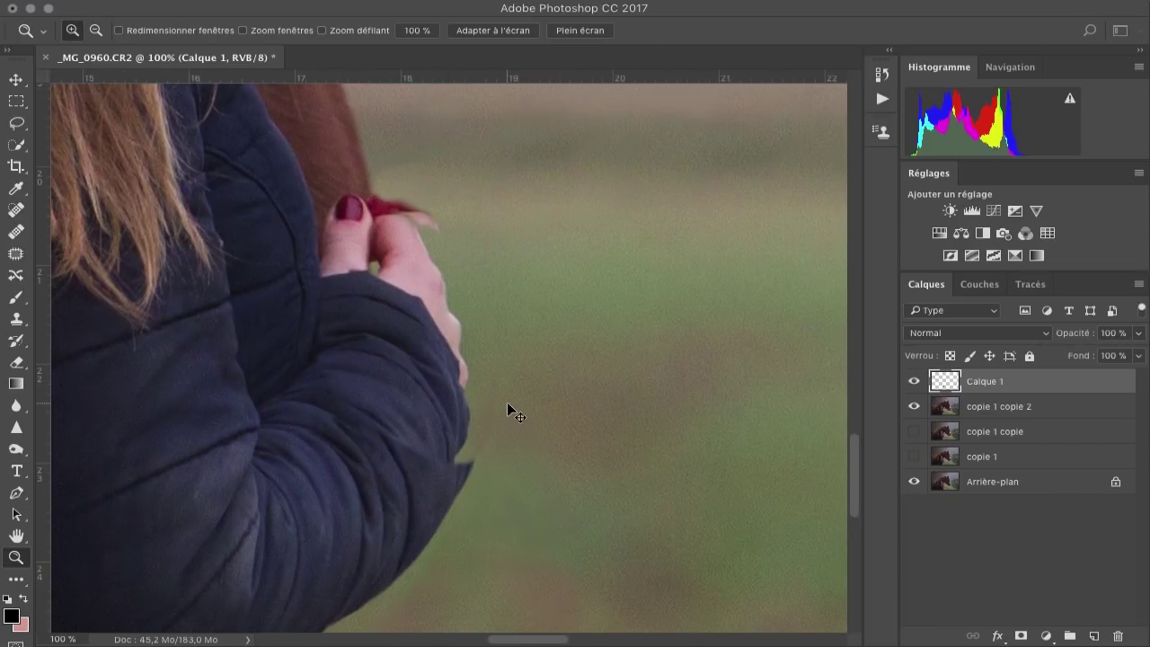
# - Reposition the copied hand and sleeve and rotate it to -4,21° so its edge lines up with the original sleeve
pyautogui.press('super+t')
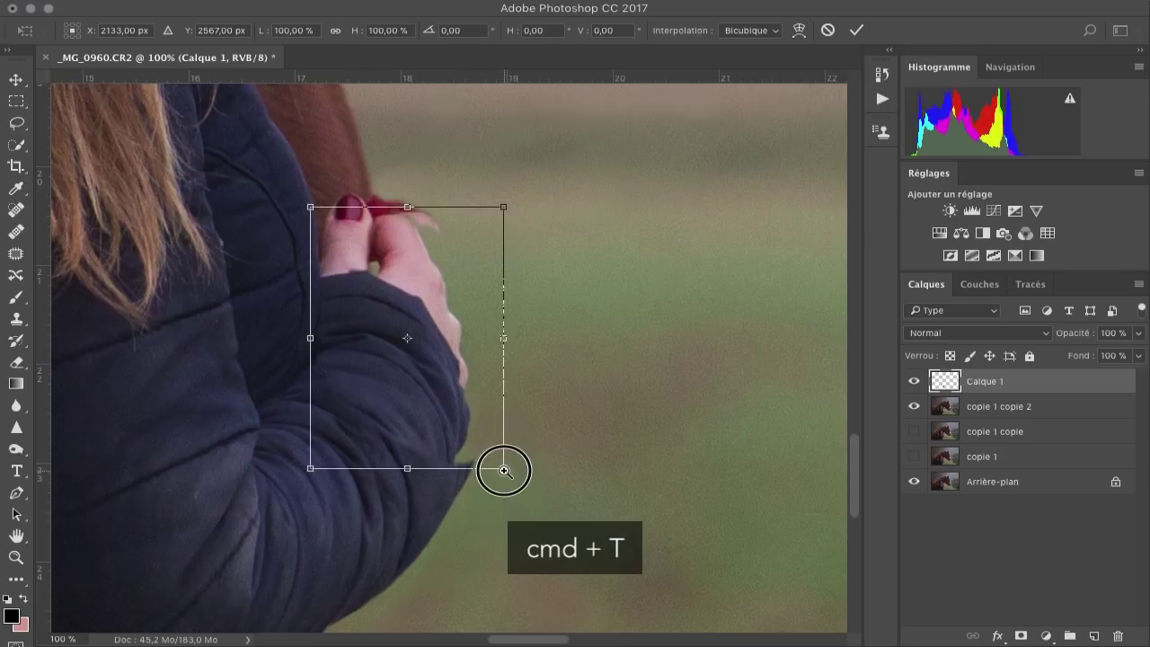
pyautogui.moveTo(504, 470); pyautogui.dragTo(515, 481)
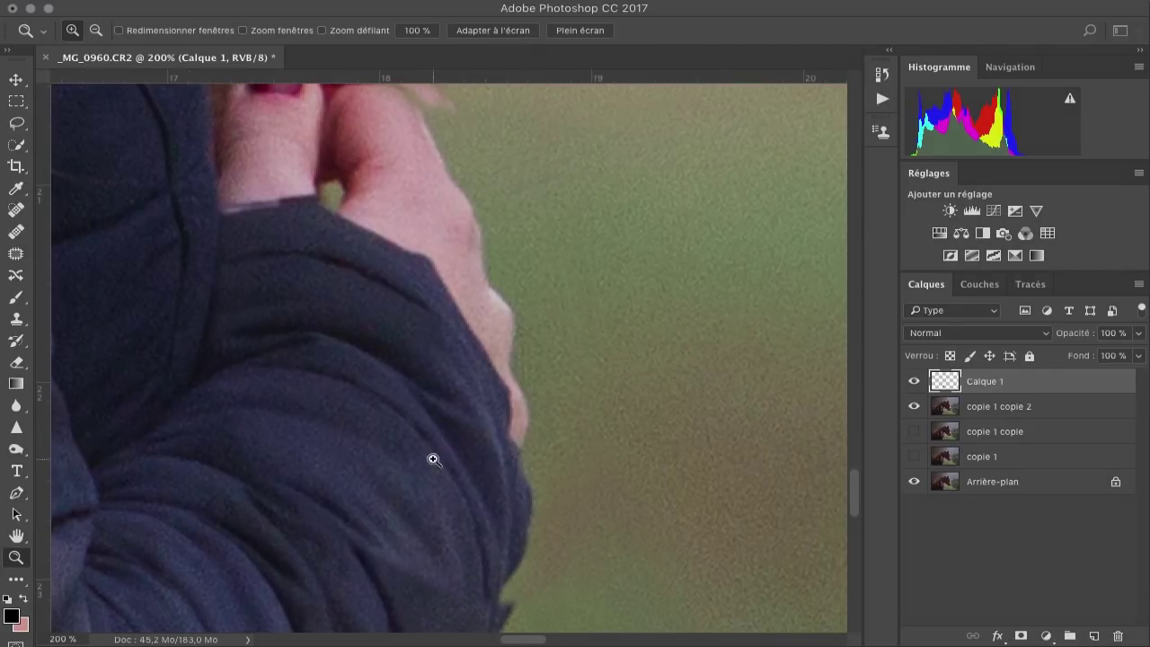
pyautogui.press('v')
pyautogui.moveTo(418, 456); pyautogui.dragTo(429, 454)
pyautogui.press('super+t')
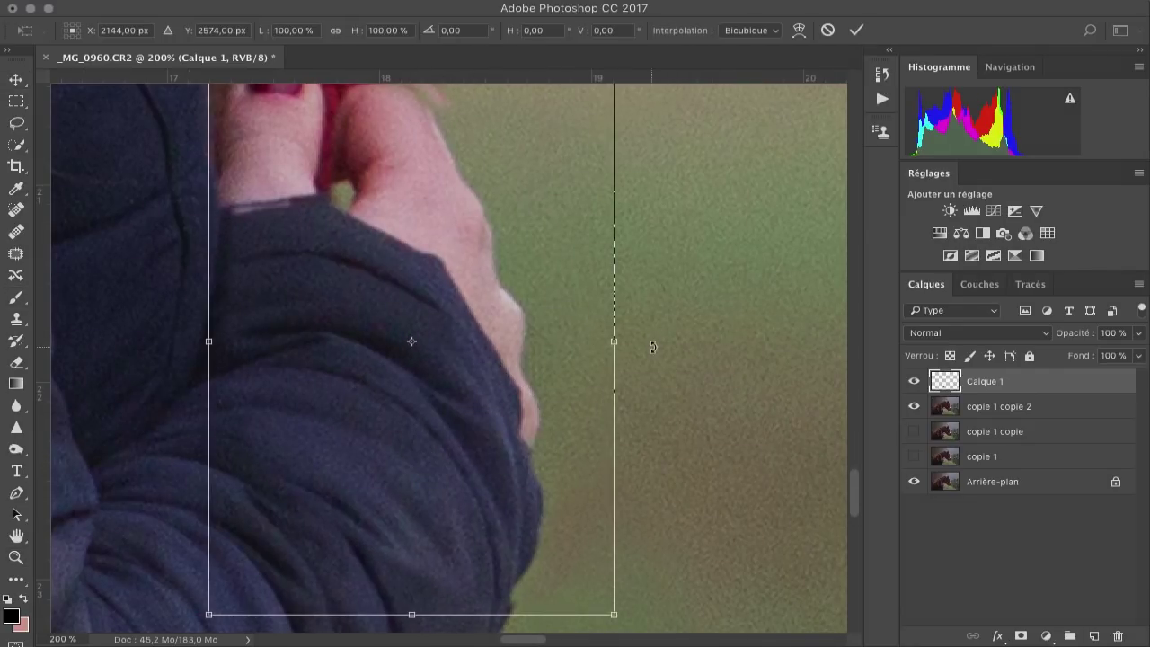
pyautogui.moveTo(653, 347); pyautogui.dragTo(650, 328)
pyautogui.moveTo(414, 396); pyautogui.dragTo(418, 385)
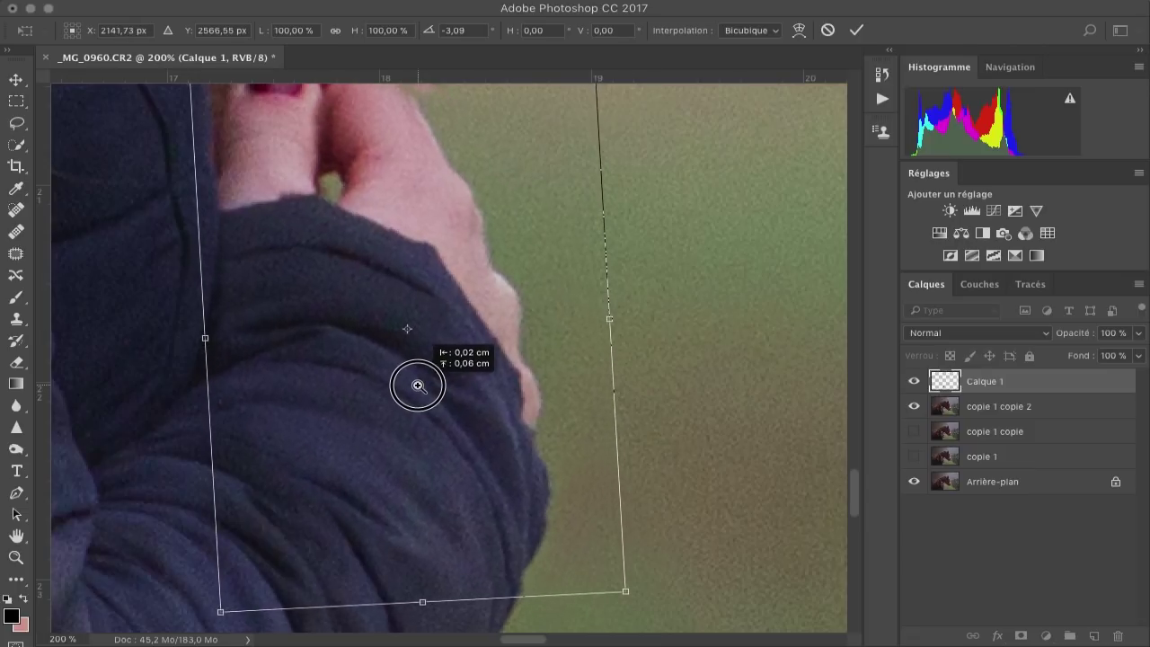
pyautogui.moveTo(634, 457); pyautogui.dragTo(636, 461)
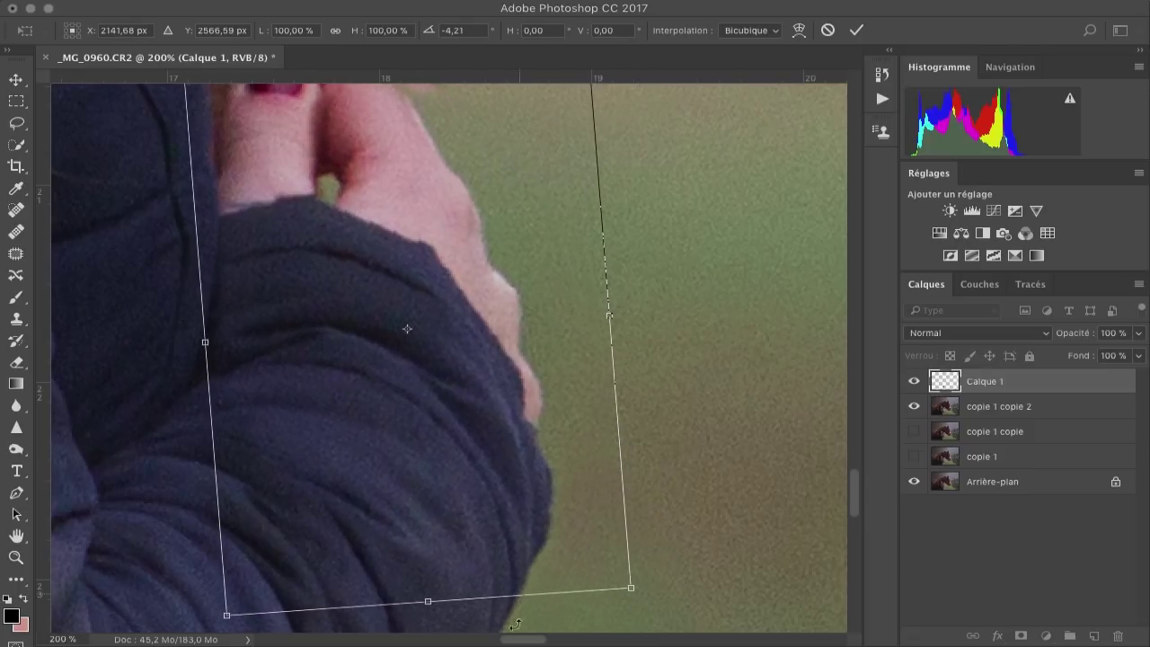
pyautogui.press('Return')
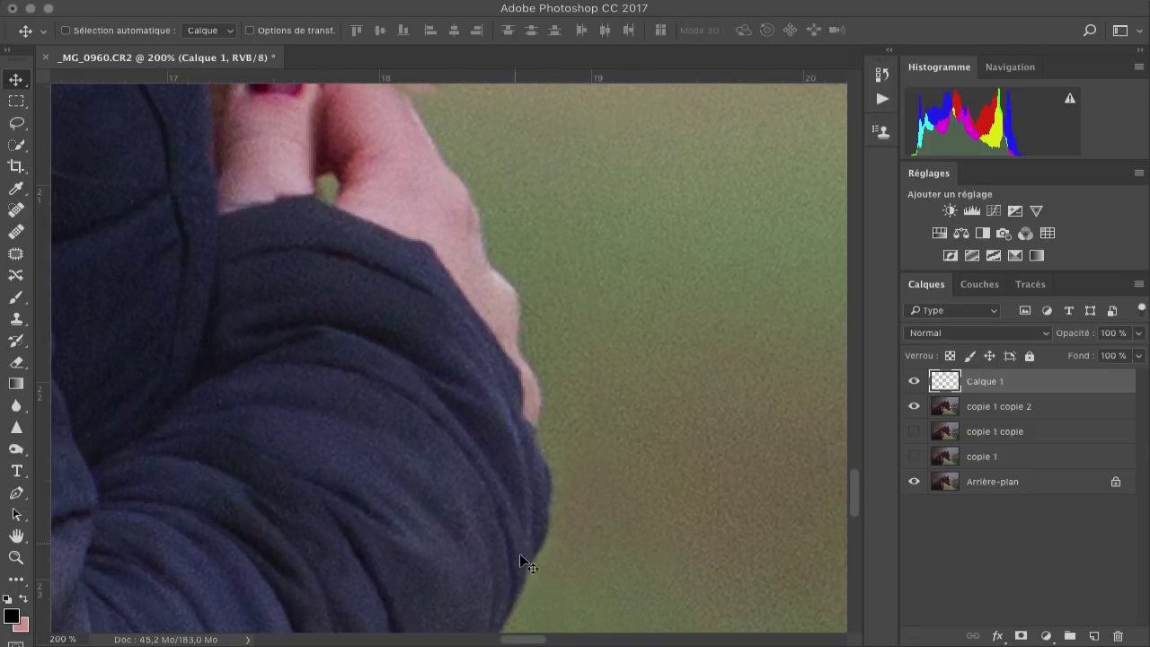
# - Check the repositioned hand against the retouched layer below by toggling the Calque 1 layer repeatedly
pyautogui.scroll(4, 519, 553)
pyautogui.press('z')
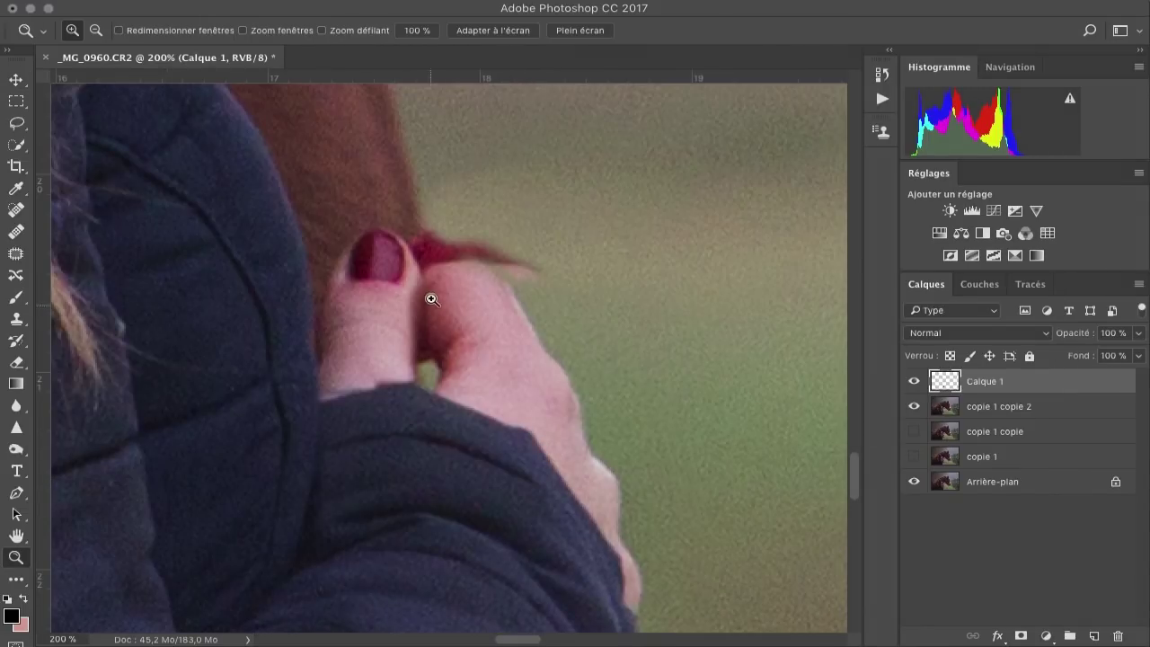
pyautogui.keyDown('alt'); pyautogui.click(395, 378); pyautogui.keyUp('alt')
pyautogui.keyDown('alt'); pyautogui.click(401, 427); pyautogui.keyUp('alt')
pyautogui.keyDown('alt'); pyautogui.click(404, 439); pyautogui.keyUp('alt')
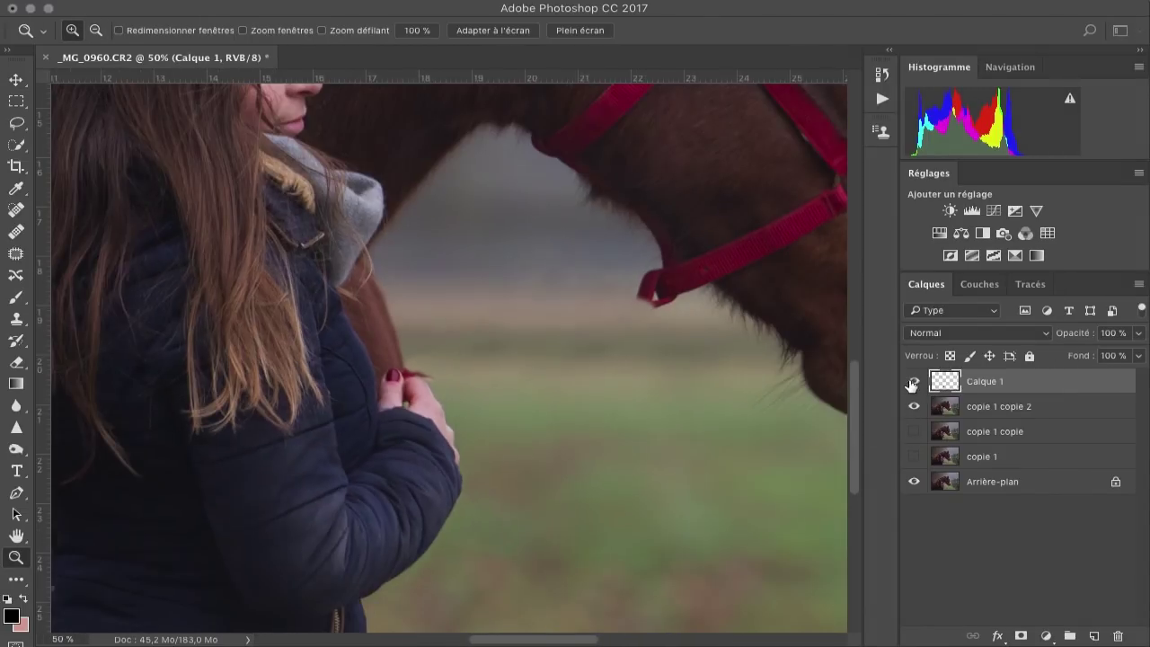
pyautogui.click(913, 381)
pyautogui.click(914, 381)
pyautogui.click(913, 381)
pyautogui.click(914, 381)
# - Add a layer mask to the Calque 1 layer
pyautogui.click(400, 456)
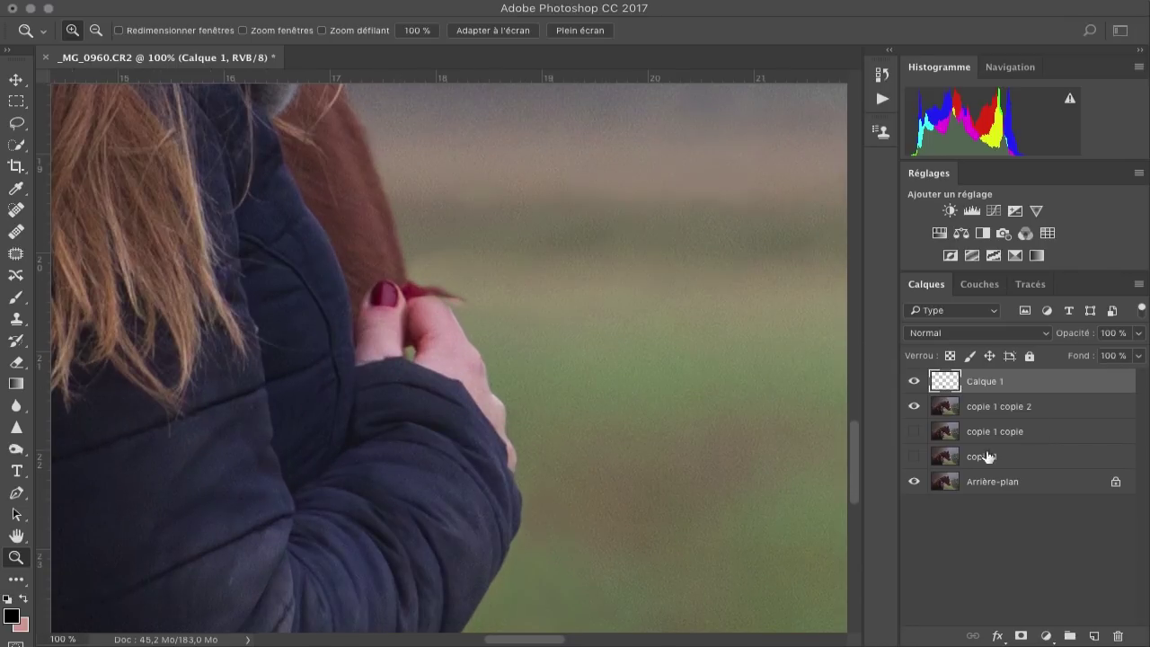
pyautogui.click(1020, 636)
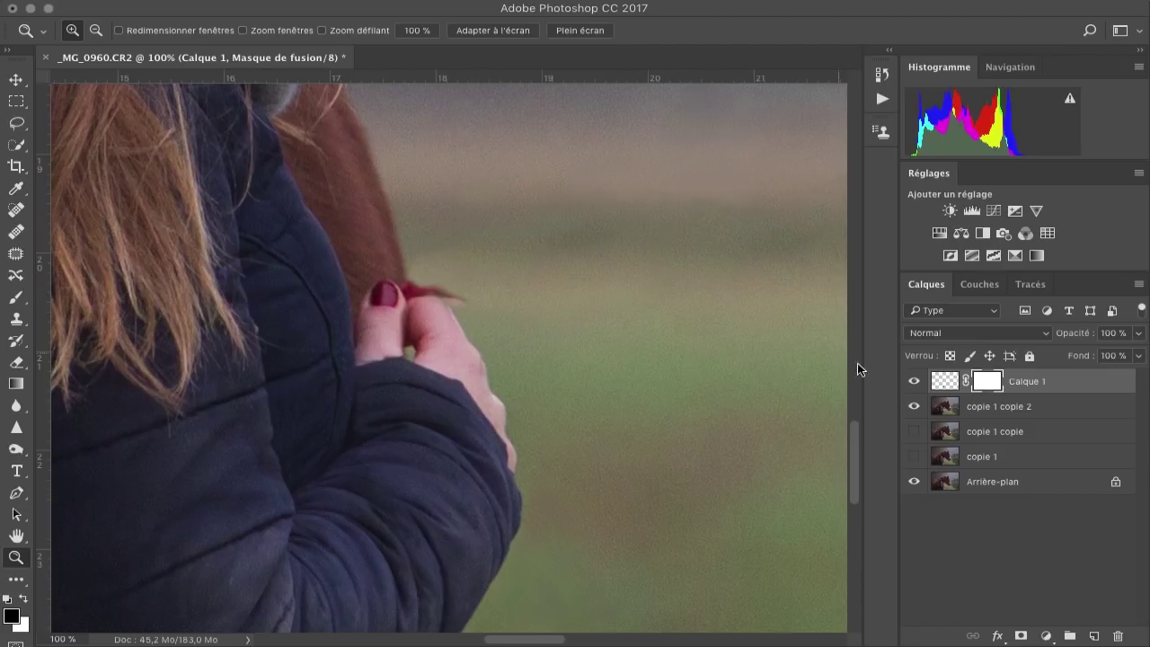
# - Compare the copied hand and sleeve with the retouched layer below by toggling the Calque 1 layer
pyautogui.click(915, 383)
pyautogui.click(914, 383)
pyautogui.click(914, 383)
pyautogui.click(914, 384)
# - Try hiding the copied hand's outer edge with black on the Calque 1 mask, and paint it back in white
pyautogui.press('b')
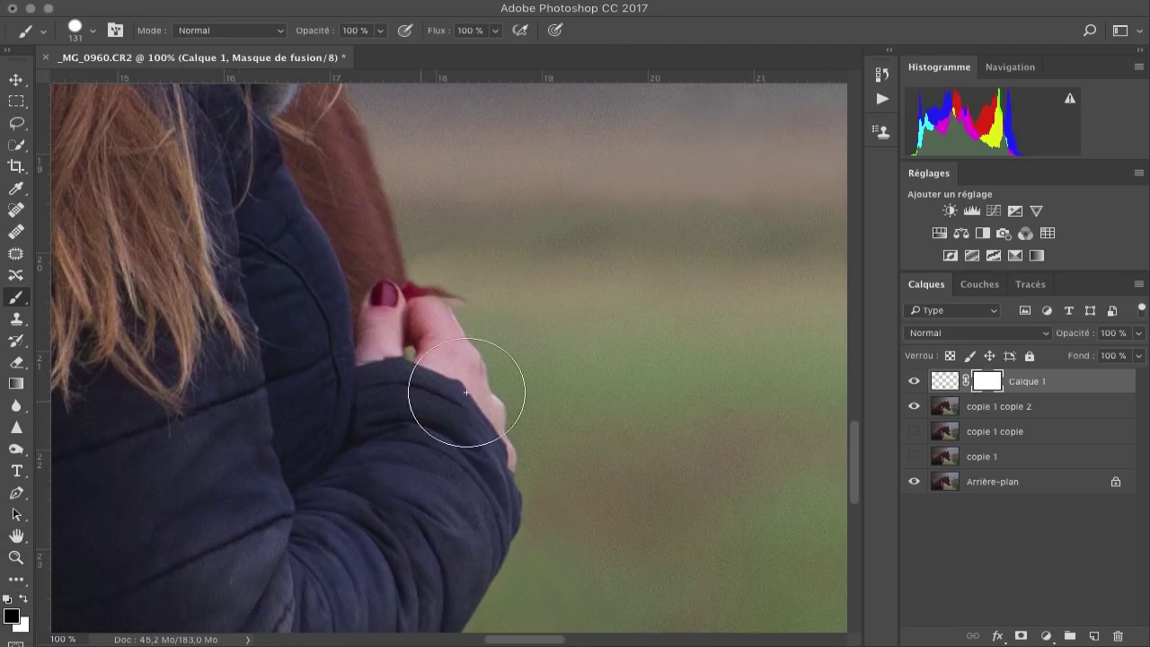
pyautogui.moveTo(535, 441)
pyautogui.mouseDown()
pyautogui.moveTo(482, 519)
pyautogui.moveTo(549, 368)
pyautogui.moveTo(464, 518)
pyautogui.moveTo(555, 361)
pyautogui.moveTo(451, 527)
pyautogui.mouseUp()
pyautogui.click(913, 380)
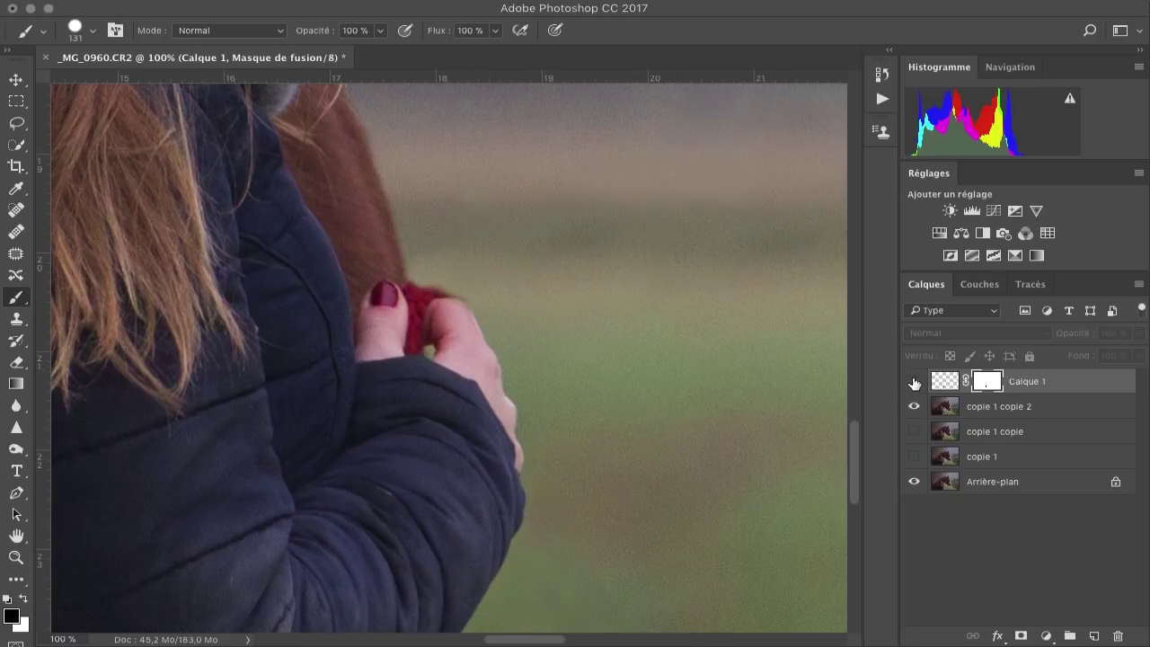
pyautogui.click(913, 381)
pyautogui.click(913, 381)
pyautogui.click(914, 381)
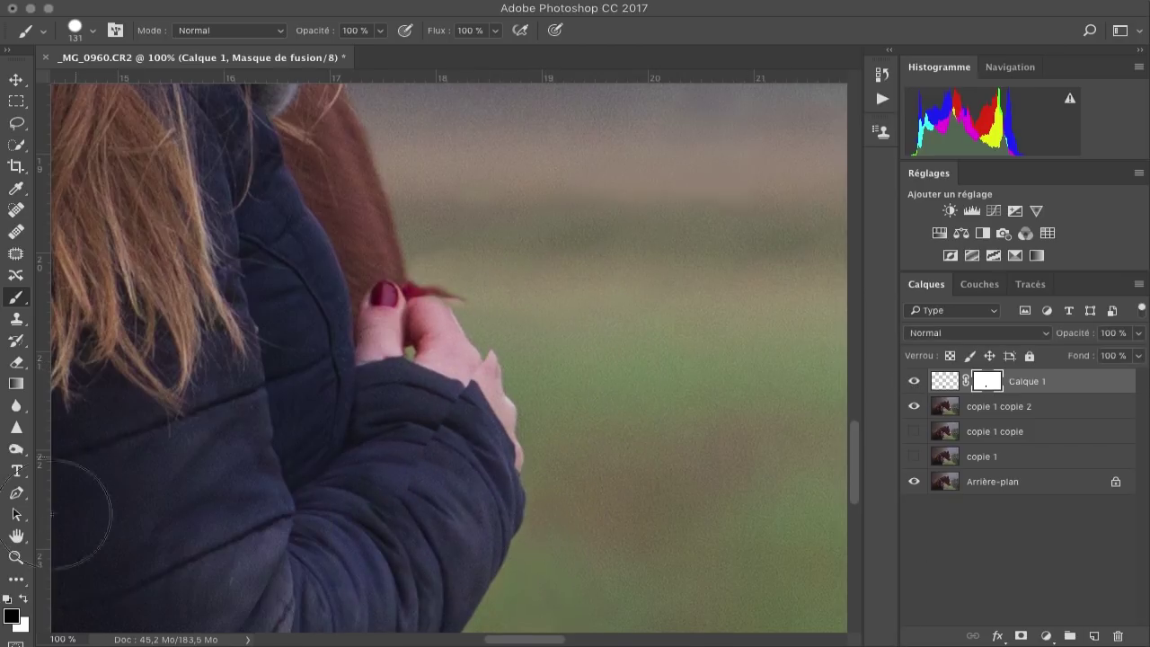
pyautogui.click(24, 600)
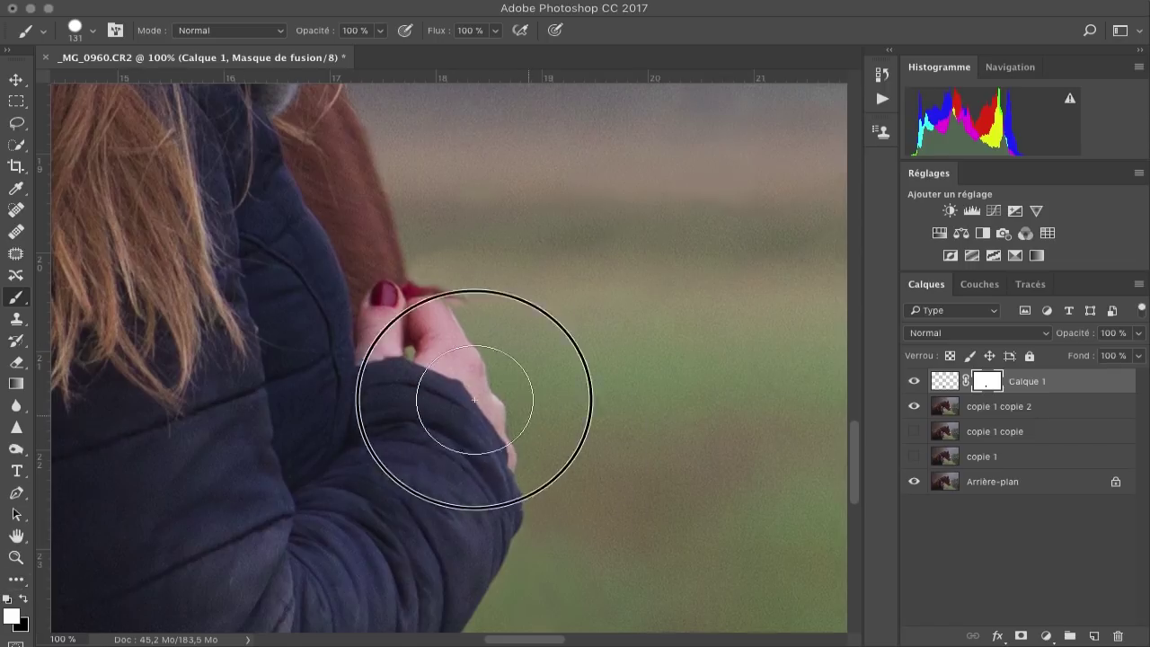
pyautogui.moveTo(440, 466)
pyautogui.mouseDown()
pyautogui.moveTo(439, 482)
pyautogui.moveTo(449, 303)
pyautogui.moveTo(497, 498)
pyautogui.moveTo(390, 426)
pyautogui.mouseUp()
# - Blend the copied sleeve's lower edge into the original by painting black on the mask with a soft 61 px brush at 62 % opacity
pyautogui.press('z')
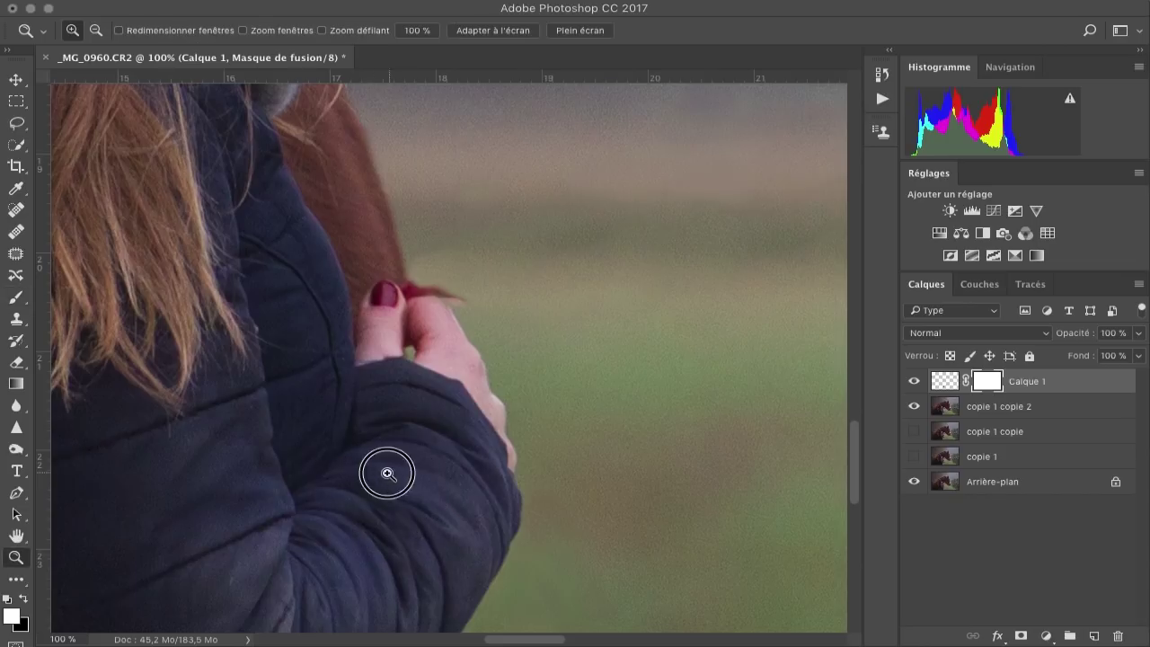
pyautogui.click(391, 447)
pyautogui.scroll(-3, 384, 421)
pyautogui.hscroll(2, 384, 421)
pyautogui.press('b')
pyautogui.rightClick(399, 404)
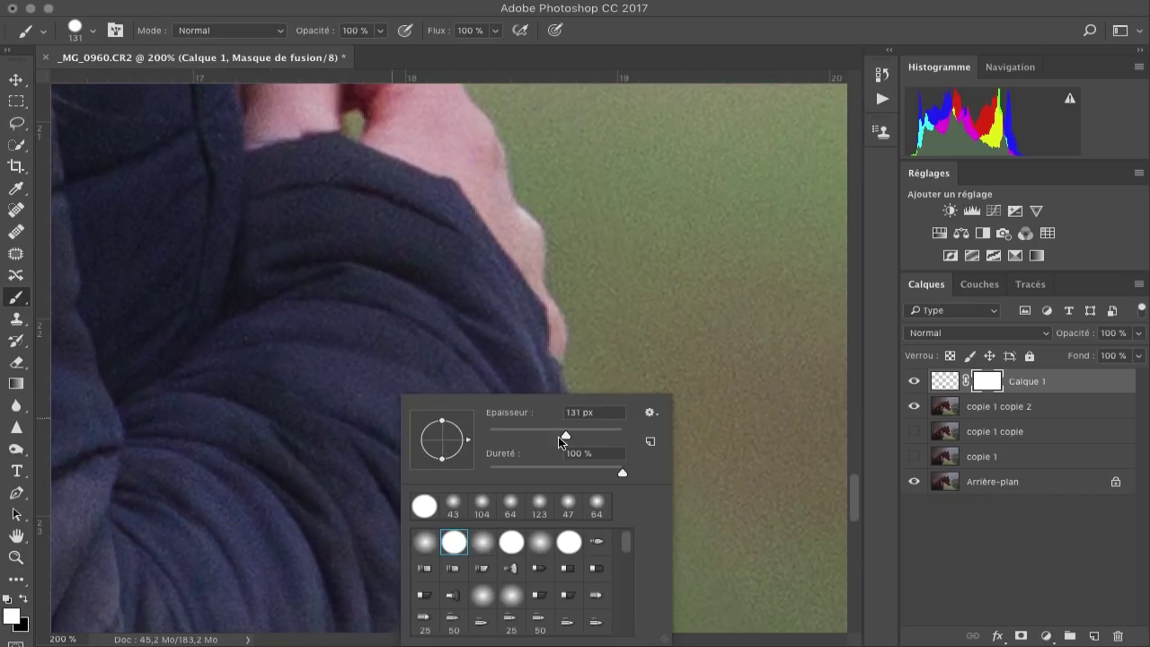
pyautogui.moveTo(529, 473)
pyautogui.mouseDown()
pyautogui.moveTo(502, 470)
pyautogui.moveTo(531, 436)
pyautogui.mouseUp()
pyautogui.press('b')
pyautogui.click(23, 599)
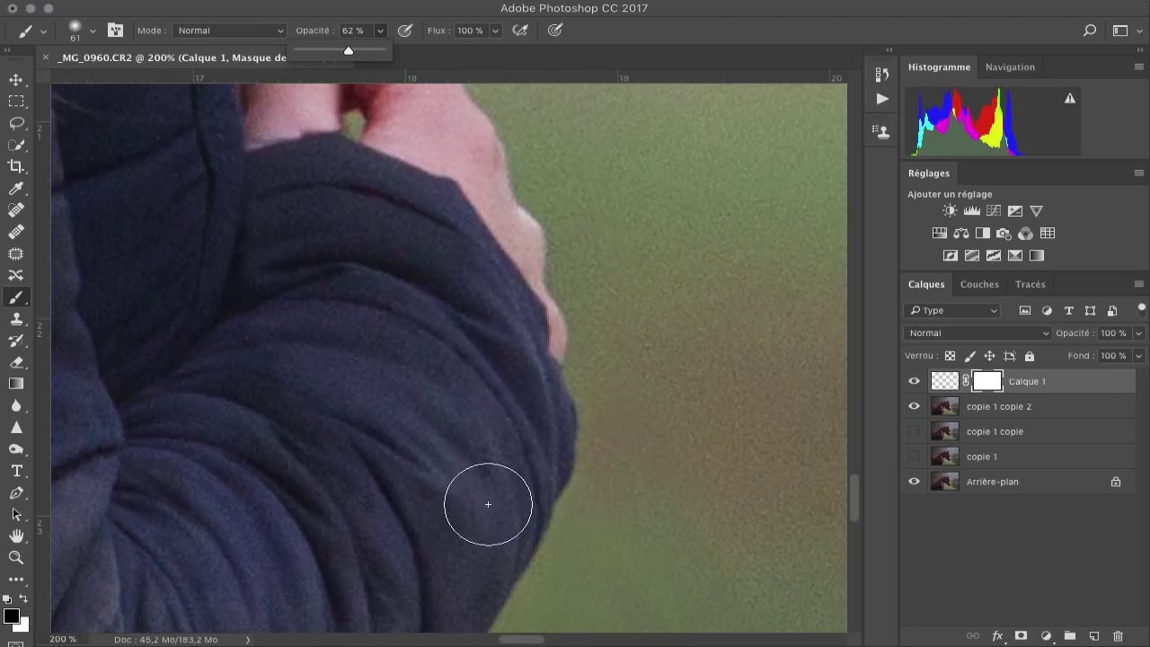
pyautogui.moveTo(449, 510)
pyautogui.mouseDown()
pyautogui.moveTo(377, 441)
pyautogui.moveTo(462, 522)
pyautogui.moveTo(396, 445)
pyautogui.mouseUp()
pyautogui.moveTo(299, 389)
pyautogui.mouseDown()
pyautogui.moveTo(359, 421)
pyautogui.moveTo(301, 382)
pyautogui.mouseUp()
pyautogui.moveTo(292, 332)
pyautogui.mouseDown()
pyautogui.moveTo(402, 336)
pyautogui.moveTo(315, 359)
pyautogui.mouseUp()
# - Clean up the cuff edge at the base of the thumb on the Calque 1 mask with a soft 18 px brush
pyautogui.keyDown('super'); pyautogui.click(306, 242); pyautogui.keyUp('super')
pyautogui.moveTo(304, 236); pyautogui.dragTo(416, 488)
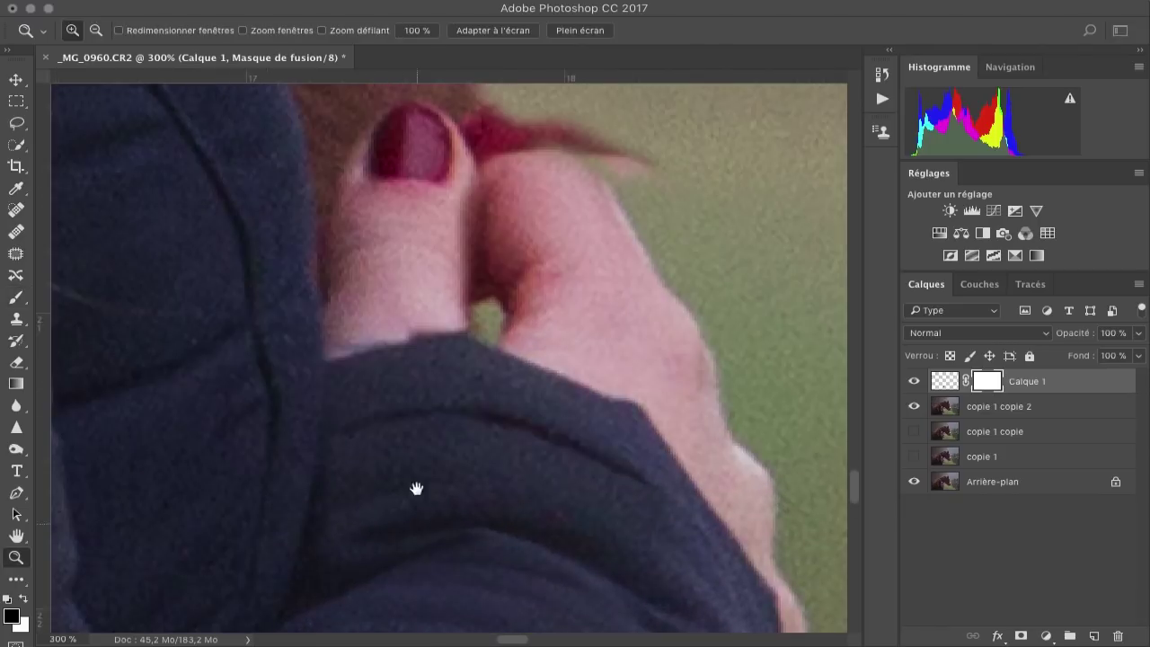
pyautogui.moveTo(547, 475); pyautogui.dragTo(451, 475)
pyautogui.moveTo(368, 337); pyautogui.dragTo(435, 331)
pyautogui.moveTo(317, 364); pyautogui.dragTo(328, 286)
# - Soften the transition in the upper sleeve folds by painting black on the mask with a 22 px brush at 27 % opacity
pyautogui.click(379, 31)
pyautogui.moveTo(381, 54); pyautogui.dragTo(349, 54)
pyautogui.rightClick(395, 361)
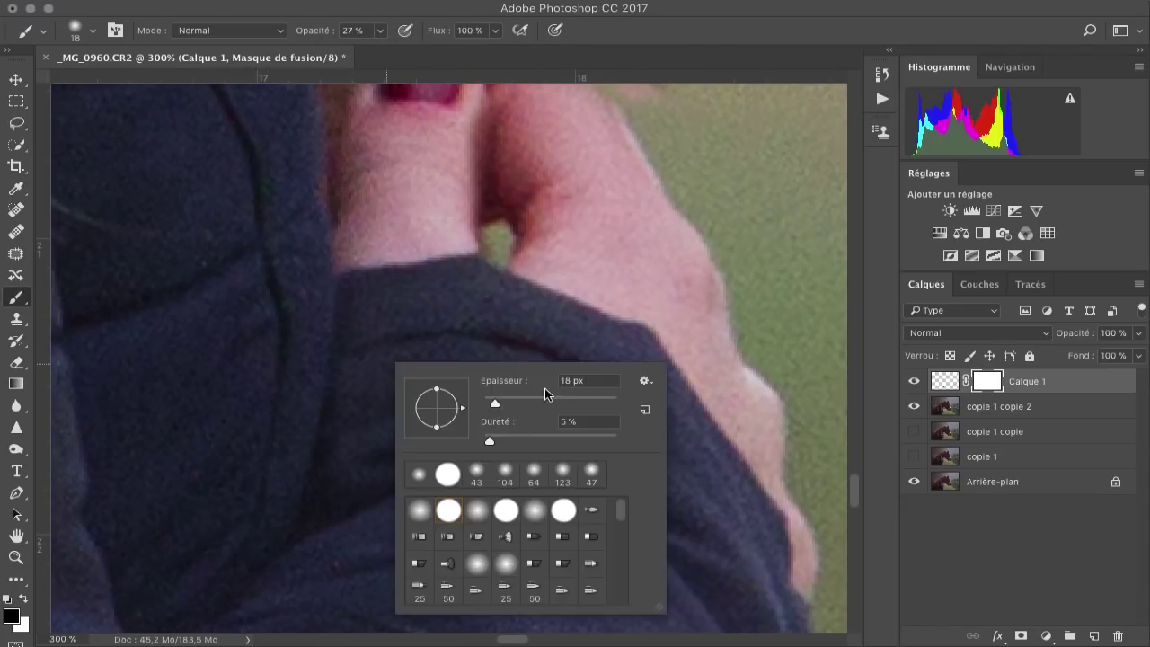
pyautogui.moveTo(495, 402); pyautogui.dragTo(501, 401)
pyautogui.click(386, 359)
pyautogui.moveTo(469, 449)
pyautogui.mouseDown()
pyautogui.moveTo(479, 456)
pyautogui.moveTo(539, 393)
pyautogui.moveTo(600, 481)
pyautogui.mouseUp()
pyautogui.press('z')
pyautogui.keyDown('alt'); pyautogui.click(493, 488); pyautogui.keyUp('alt')
pyautogui.keyDown('alt'); pyautogui.click(493, 488); pyautogui.keyUp('alt')
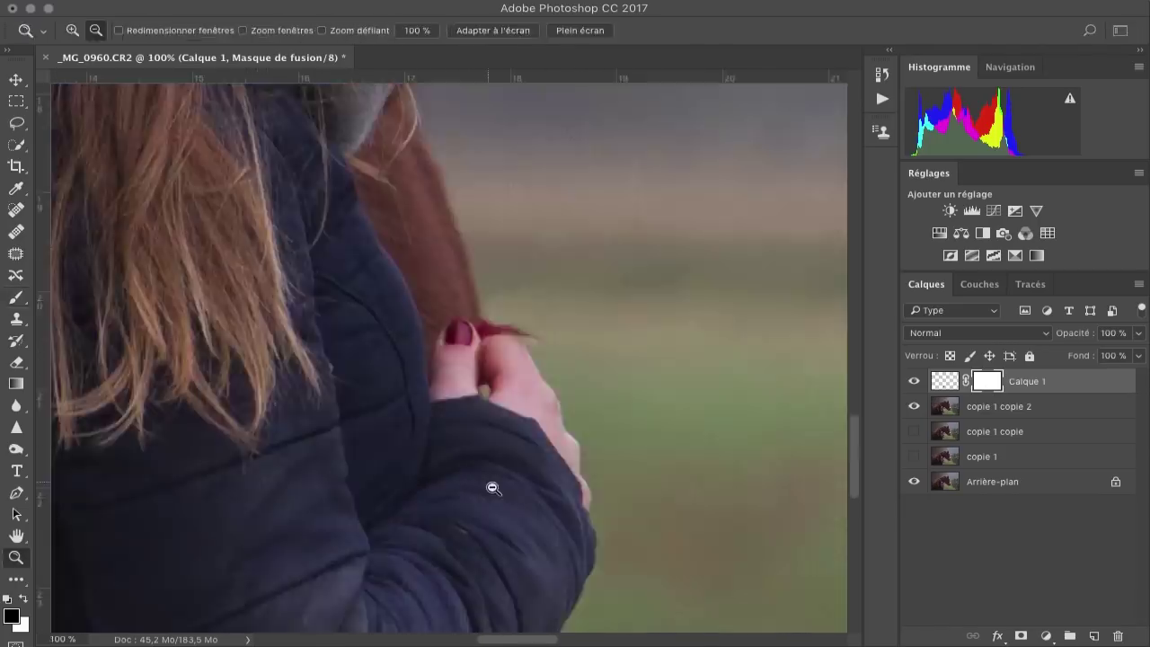
pyautogui.keyDown('alt'); pyautogui.click(493, 487); pyautogui.keyUp('alt')
pyautogui.click(913, 384)
pyautogui.click(913, 383)
# - Blend the remaining seam across the forearm folds with further black strokes on the Calque 1 mask
pyautogui.click(508, 515)
pyautogui.click(508, 515)
pyautogui.click(508, 515)
pyautogui.click(508, 515)
pyautogui.press('b')
pyautogui.moveTo(475, 428)
pyautogui.mouseDown()
pyautogui.moveTo(531, 467)
pyautogui.moveTo(467, 395)
pyautogui.mouseUp()
pyautogui.moveTo(538, 503); pyautogui.dragTo(421, 341)
pyautogui.moveTo(513, 488); pyautogui.dragTo(529, 514)
# - Restore parts of the copied sleeve near the elbow by painting white on the mask with the 22 px brush
pyautogui.click(23, 598)
pyautogui.rightClick(525, 393)
pyautogui.moveTo(630, 434); pyautogui.dragTo(626, 435)
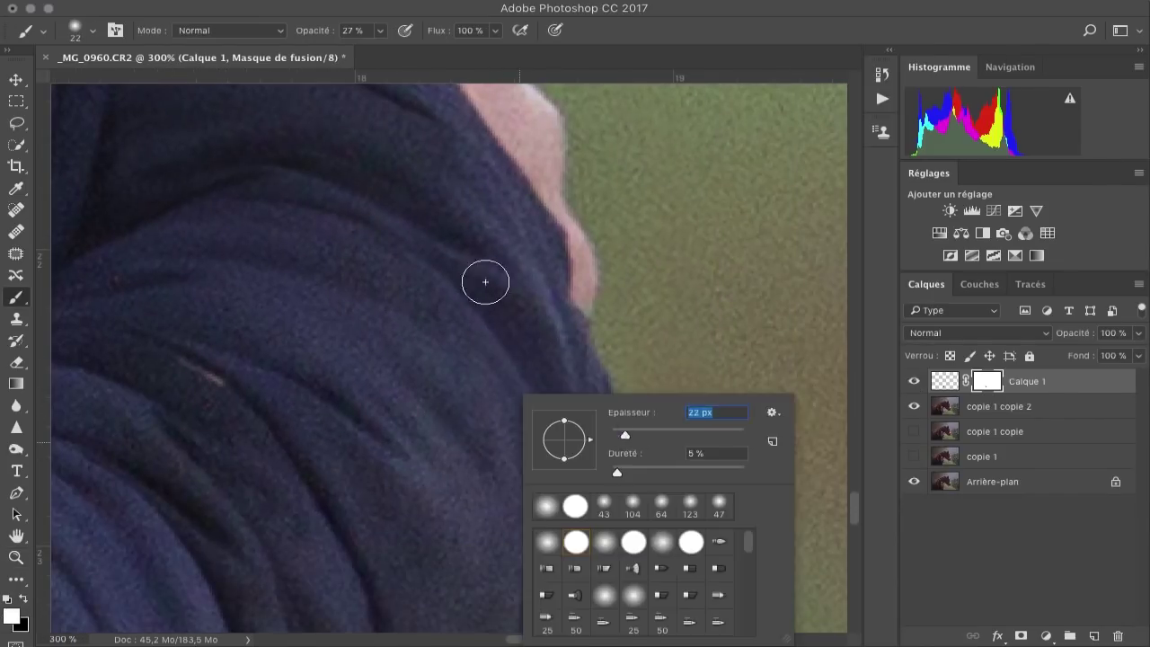
pyautogui.click(485, 281)
pyautogui.moveTo(557, 478)
pyautogui.mouseDown()
pyautogui.moveTo(560, 492)
pyautogui.moveTo(454, 313)
pyautogui.moveTo(359, 243)
pyautogui.moveTo(503, 359)
pyautogui.mouseUp()
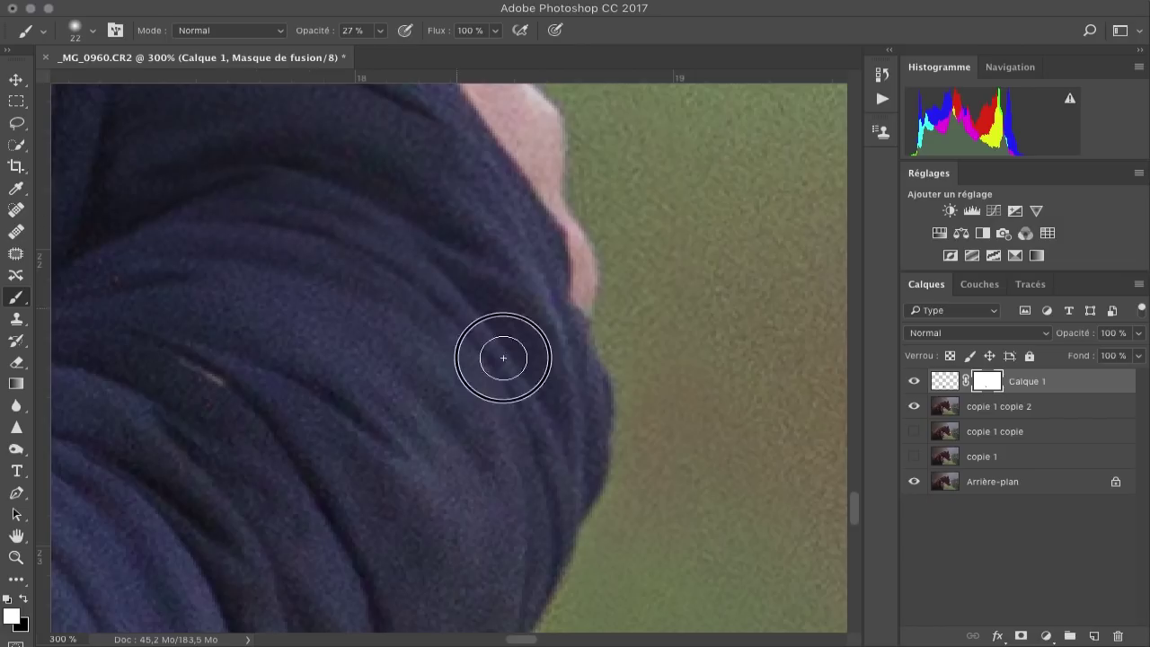
# - Examine the blended sleeve and hand in overview and in close-up by toggling the Calque 1 layer
pyautogui.press('z')
pyautogui.keyDown('alt'); pyautogui.click(446, 397); pyautogui.keyUp('alt')
pyautogui.keyDown('alt'); pyautogui.click(446, 397); pyautogui.keyUp('alt')
pyautogui.keyDown('alt'); pyautogui.click(446, 397); pyautogui.keyUp('alt')
pyautogui.keyDown('alt'); pyautogui.click(447, 397); pyautogui.keyUp('alt')
pyautogui.click(905, 384)
pyautogui.click(907, 385)
pyautogui.moveTo(402, 292); pyautogui.dragTo(409, 298)
pyautogui.keyDown('alt'); pyautogui.click(435, 351); pyautogui.keyUp('alt')
pyautogui.keyDown('alt'); pyautogui.click(434, 350); pyautogui.keyUp('alt')
pyautogui.keyDown('alt'); pyautogui.click(435, 351); pyautogui.keyUp('alt')
pyautogui.keyDown('alt'); pyautogui.click(435, 350); pyautogui.keyUp('alt')
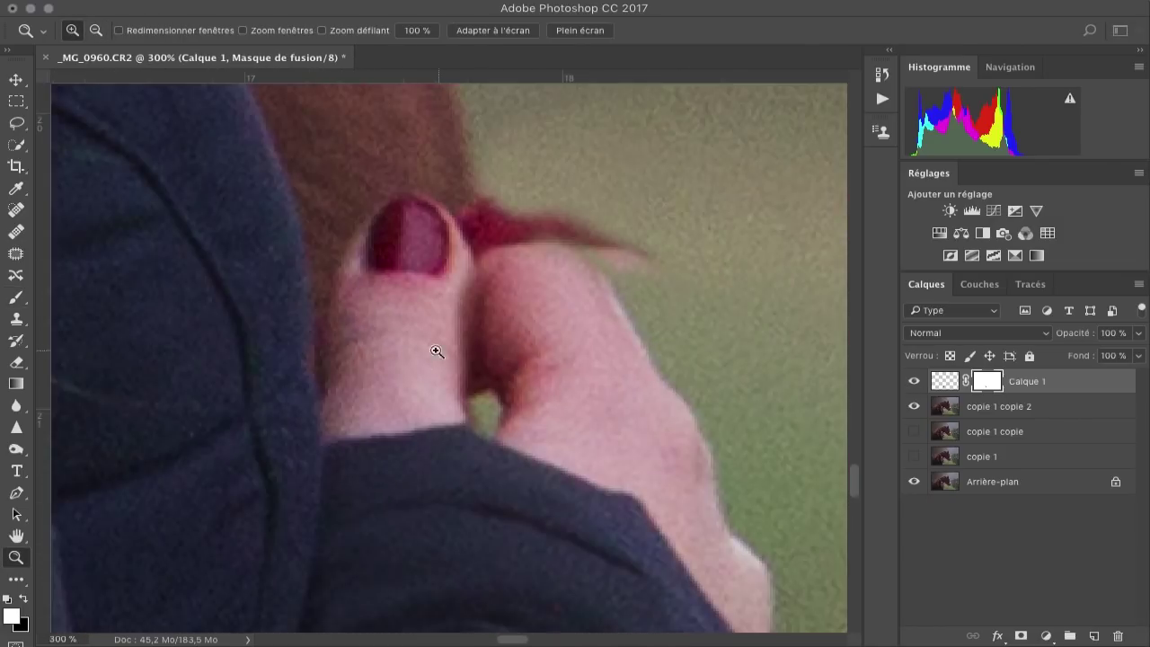
pyautogui.click(917, 385)
pyautogui.click(917, 385)
# - Refine the thumb's inner edge on the Calque 1 mask with a 13 px brush at 30 % hardness and 88 % opacity
pyautogui.click(450, 309)
pyautogui.press('b')
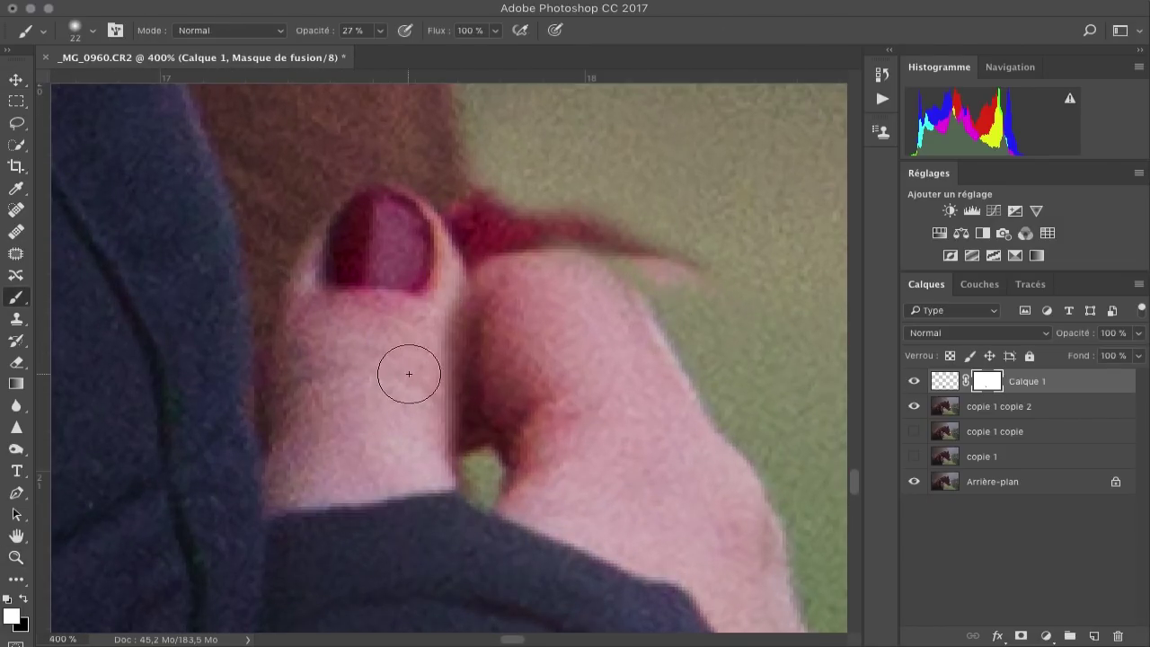
pyautogui.rightClick(428, 318)
pyautogui.moveTo(499, 423); pyautogui.dragTo(534, 423)
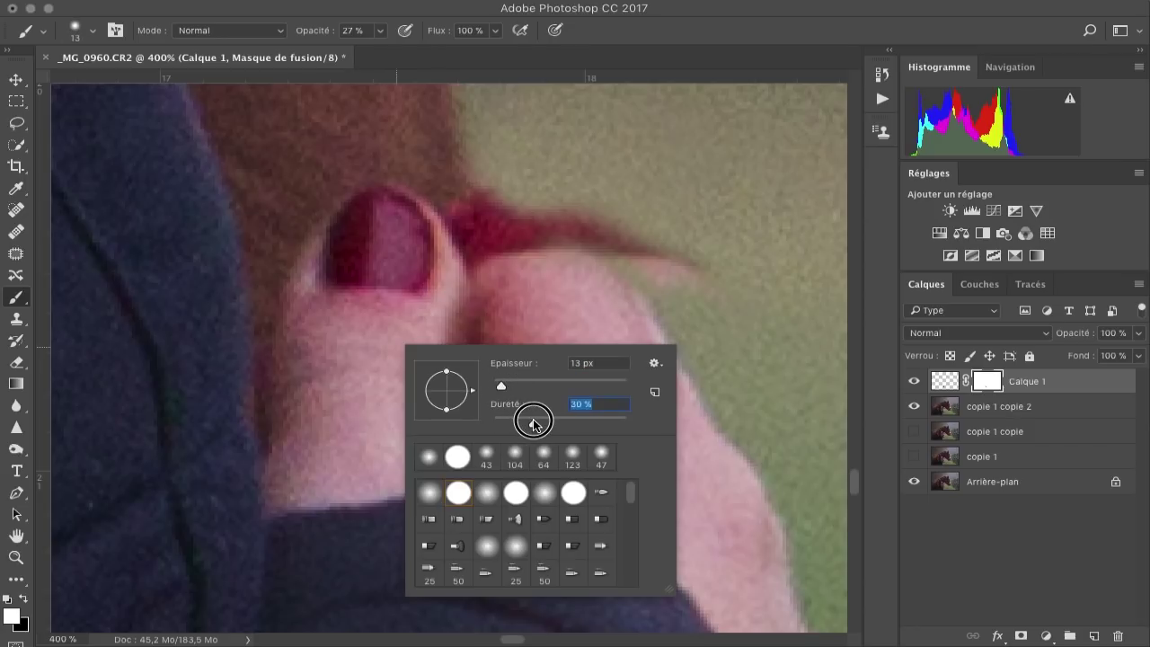
pyautogui.moveTo(380, 31); pyautogui.dragTo(431, 56)
pyautogui.click(24, 599)
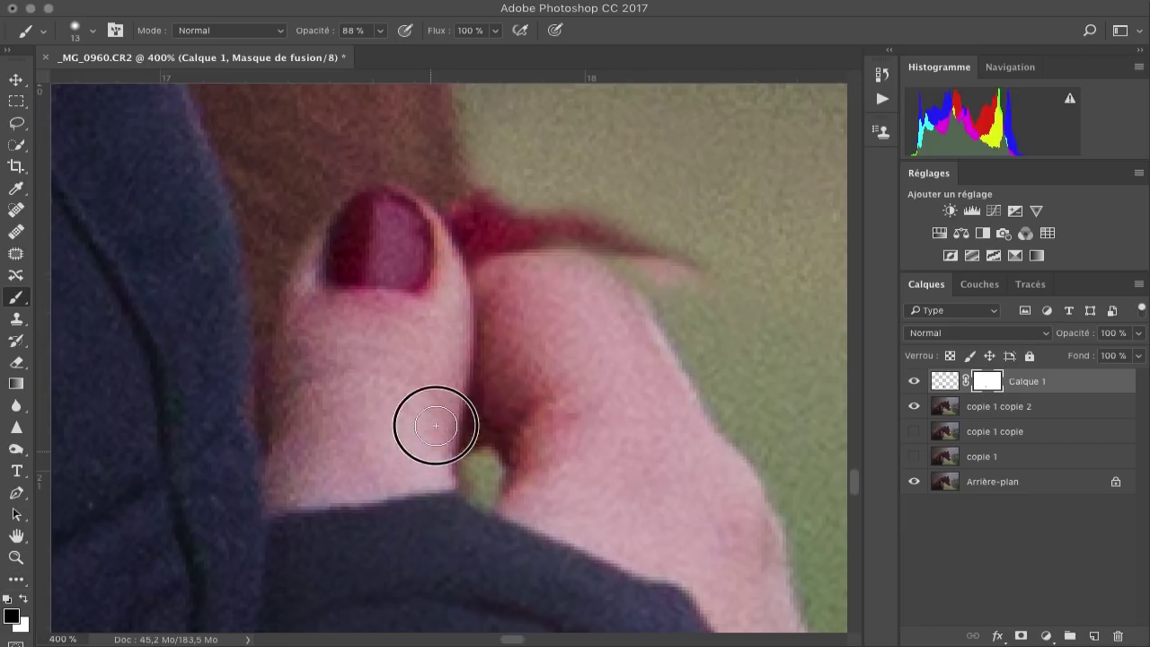
pyautogui.click(914, 383)
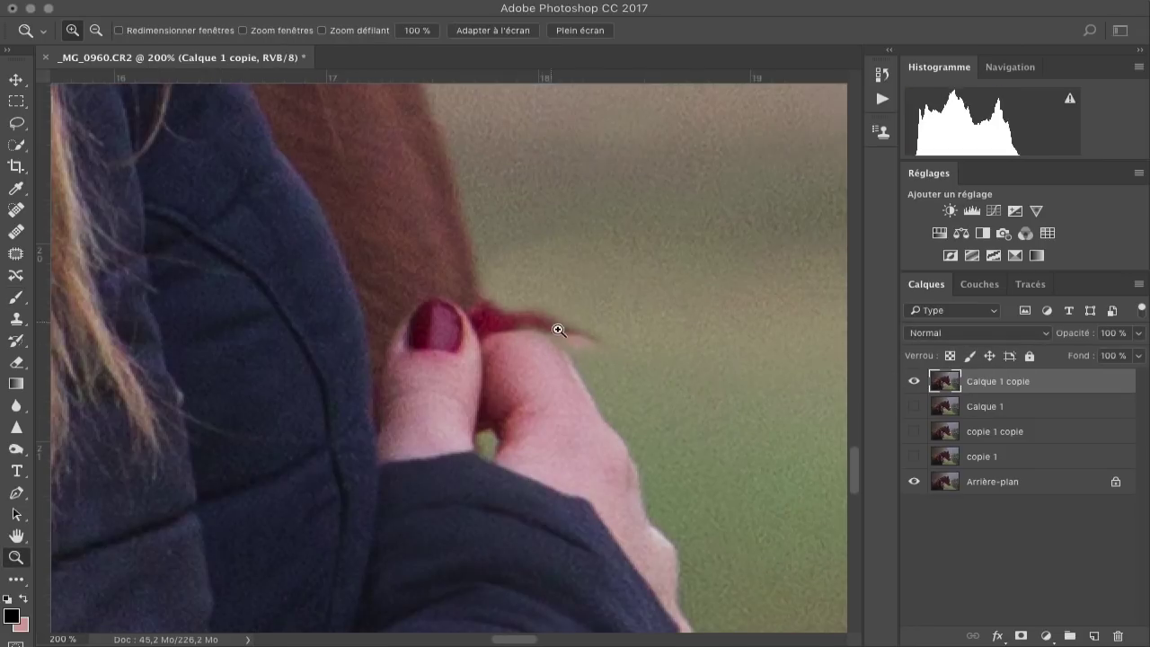
# - Clone the blurred background over the red rope tip beside the knuckle with the 43 px Clone Stamp on Calque 1 copie
pyautogui.press('s')
pyautogui.hscroll(5, 502, 346)
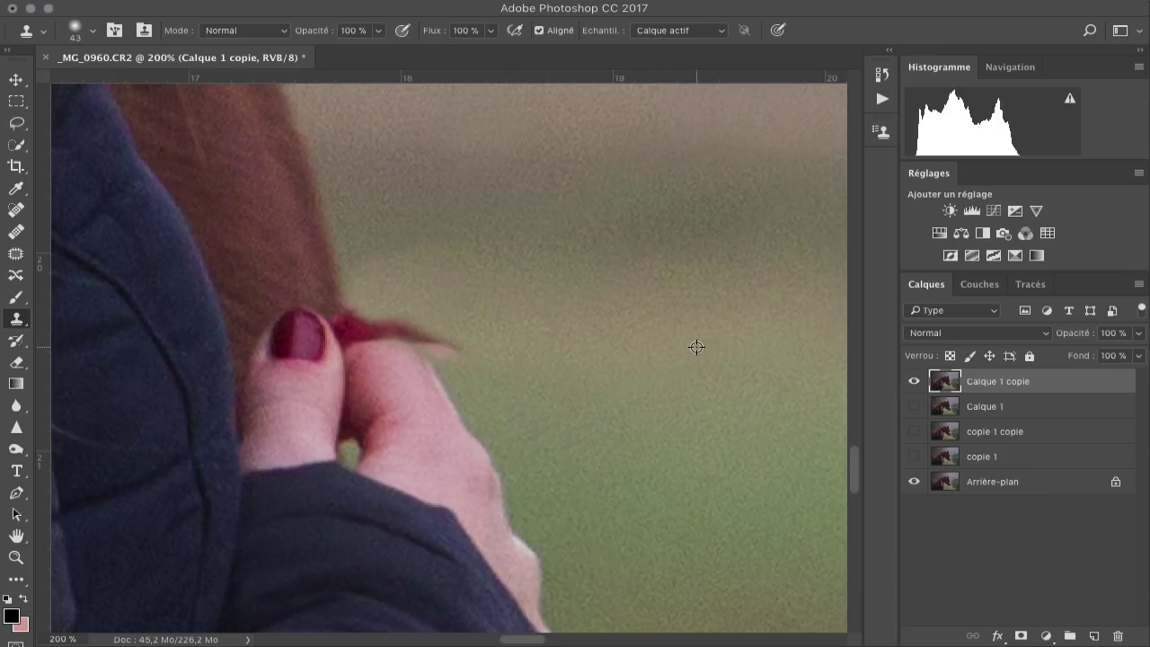
pyautogui.moveTo(462, 344); pyautogui.dragTo(423, 329)
# - Clone away more of the red rope beside the horse's coat with a harder 22 px stamp
pyautogui.rightClick(515, 323)
pyautogui.click(667, 389)
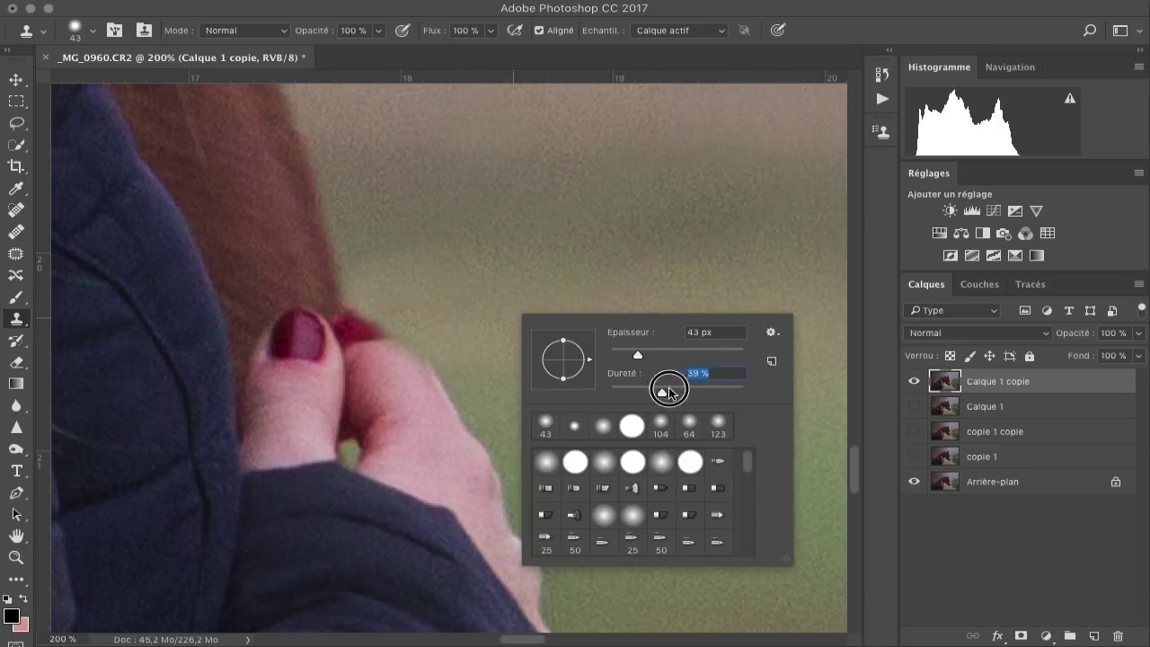
pyautogui.moveTo(635, 354); pyautogui.dragTo(625, 354)
pyautogui.click(784, 624)
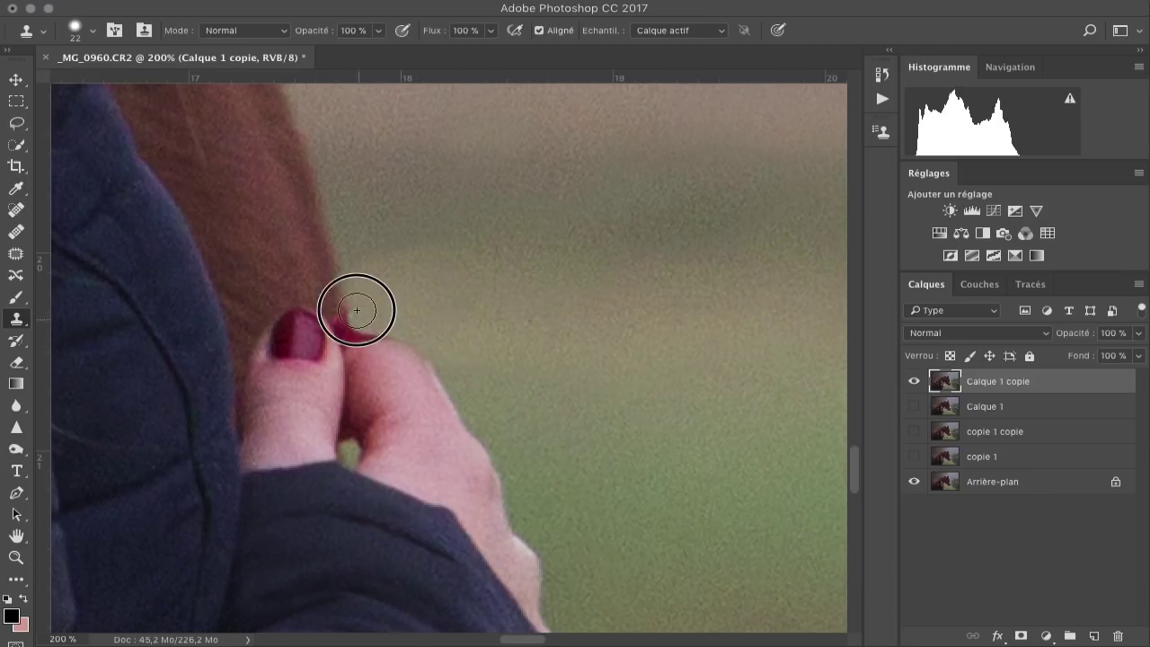
# - Clone out the remaining red rope between the thumbnail and the knuckle with a 16 px stamp at 59 % opacity
pyautogui.keyDown('super'); pyautogui.click(291, 327); pyautogui.keyUp('super')
pyautogui.rightClick(648, 299)
pyautogui.moveTo(759, 329); pyautogui.dragTo(755, 330)
pyautogui.keyDown('alt'); pyautogui.click(715, 292); pyautogui.keyUp('alt')
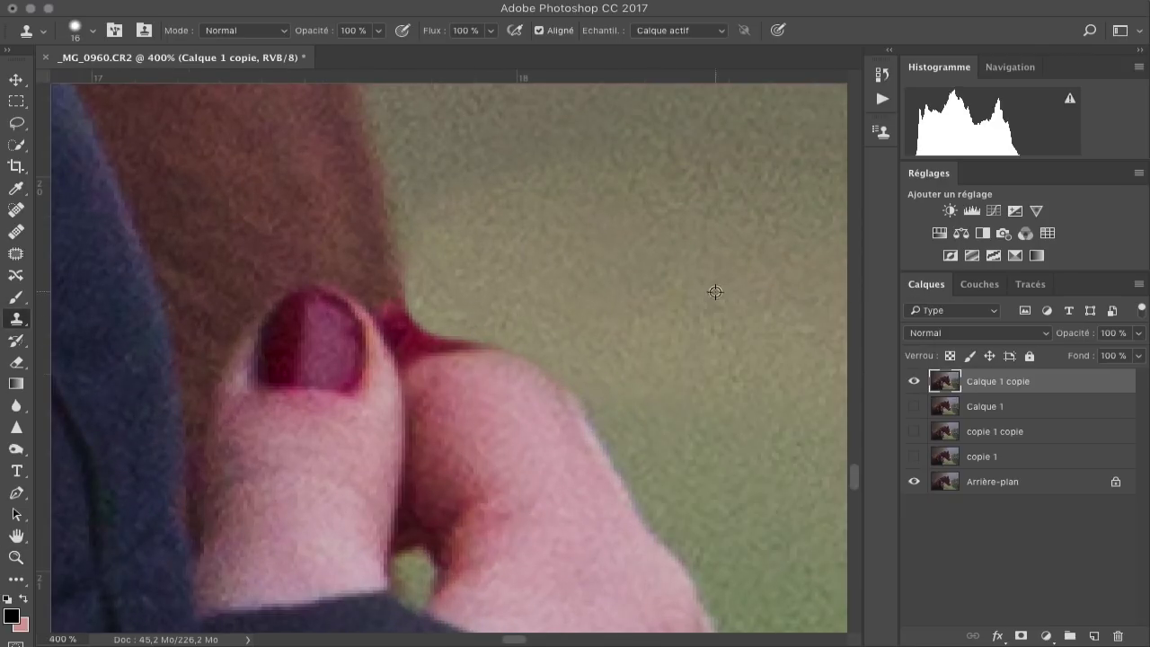
pyautogui.click(380, 32)
pyautogui.moveTo(383, 57); pyautogui.dragTo(343, 57)
pyautogui.moveTo(458, 332)
pyautogui.mouseDown()
pyautogui.moveTo(415, 308)
pyautogui.moveTo(434, 337)
pyautogui.moveTo(484, 333)
pyautogui.moveTo(394, 318)
pyautogui.moveTo(385, 296)
pyautogui.moveTo(396, 340)
pyautogui.moveTo(372, 276)
pyautogui.moveTo(397, 303)
pyautogui.moveTo(403, 341)
pyautogui.moveTo(421, 334)
pyautogui.moveTo(331, 250)
pyautogui.mouseUp()
pyautogui.keyDown('alt'); pyautogui.click(485, 333); pyautogui.keyUp('alt')
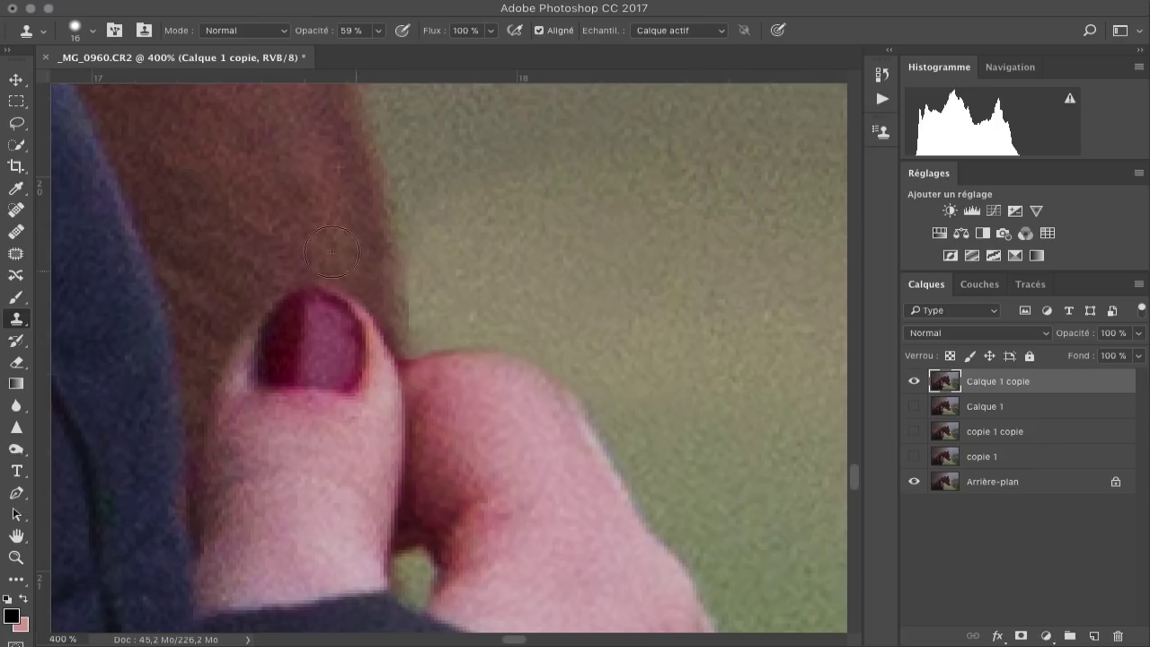
# - Retouch the fine contour where the thumb meets the index finger with an 8 px Clone Stamp
pyautogui.keyDown('super'); pyautogui.click(410, 369); pyautogui.keyUp('super')
pyautogui.rightClick(518, 318)
pyautogui.moveTo(625, 351); pyautogui.dragTo(621, 351)
pyautogui.click(602, 280)
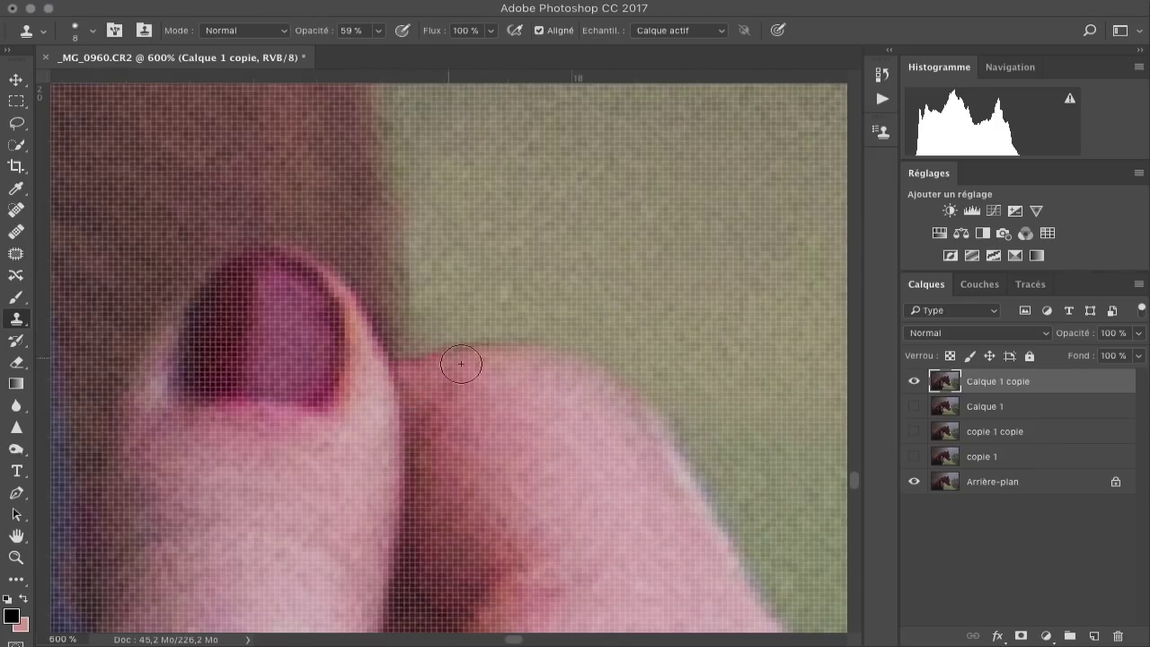
pyautogui.press('z')
pyautogui.keyDown('alt'); pyautogui.click(539, 494); pyautogui.keyUp('alt')
pyautogui.keyDown('alt'); pyautogui.click(539, 494); pyautogui.keyUp('alt')
pyautogui.scroll(5, 390, 410)
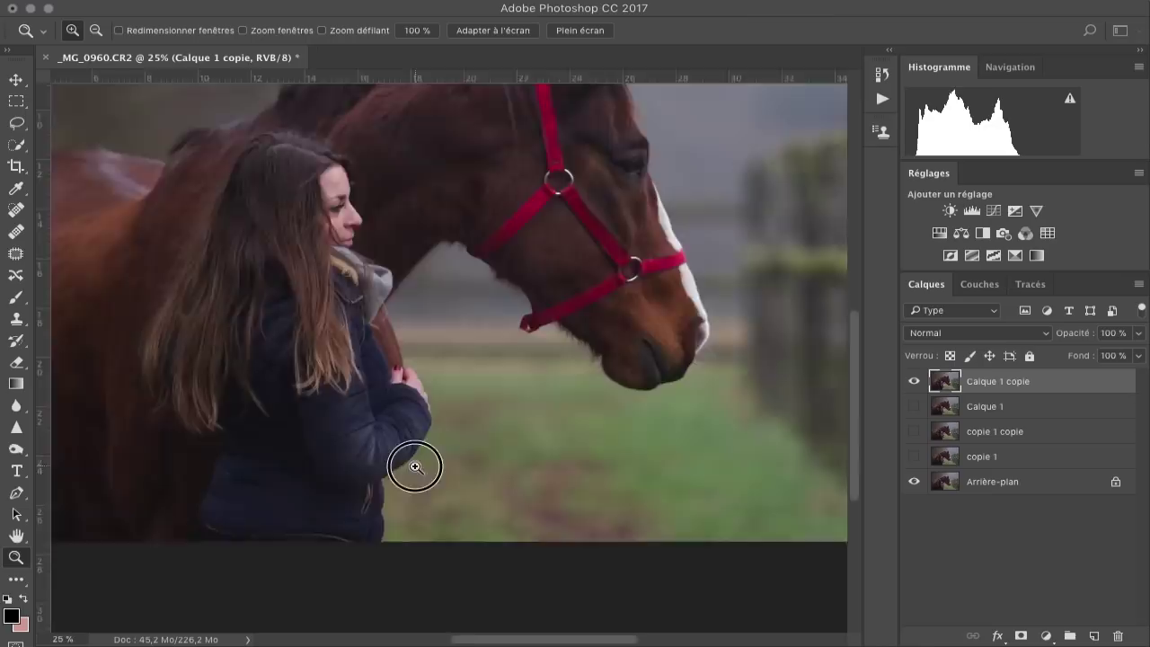
# - Even out the cloned background beside the hand with a 64 px Clone Stamp at 37 % opacity
pyautogui.press('s')
pyautogui.rightClick(728, 300)
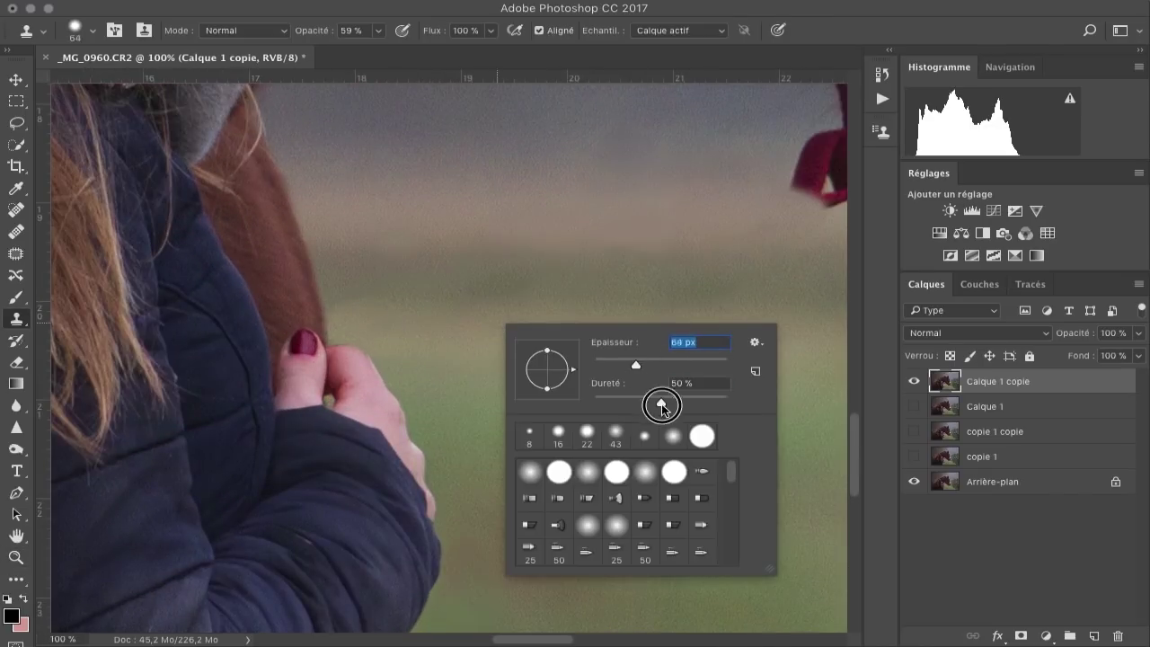
pyautogui.moveTo(378, 30); pyautogui.dragTo(360, 51)
pyautogui.keyDown('alt'); pyautogui.click(606, 333); pyautogui.keyUp('alt')
pyautogui.moveTo(403, 349)
pyautogui.mouseDown()
pyautogui.moveTo(455, 323)
pyautogui.moveTo(493, 342)
pyautogui.mouseUp()
pyautogui.click(480, 313)
# - Smooth the background bands between the hand and the halter with the Clone Stamp at 19 % opacity
pyautogui.hscroll(5, 582, 194)
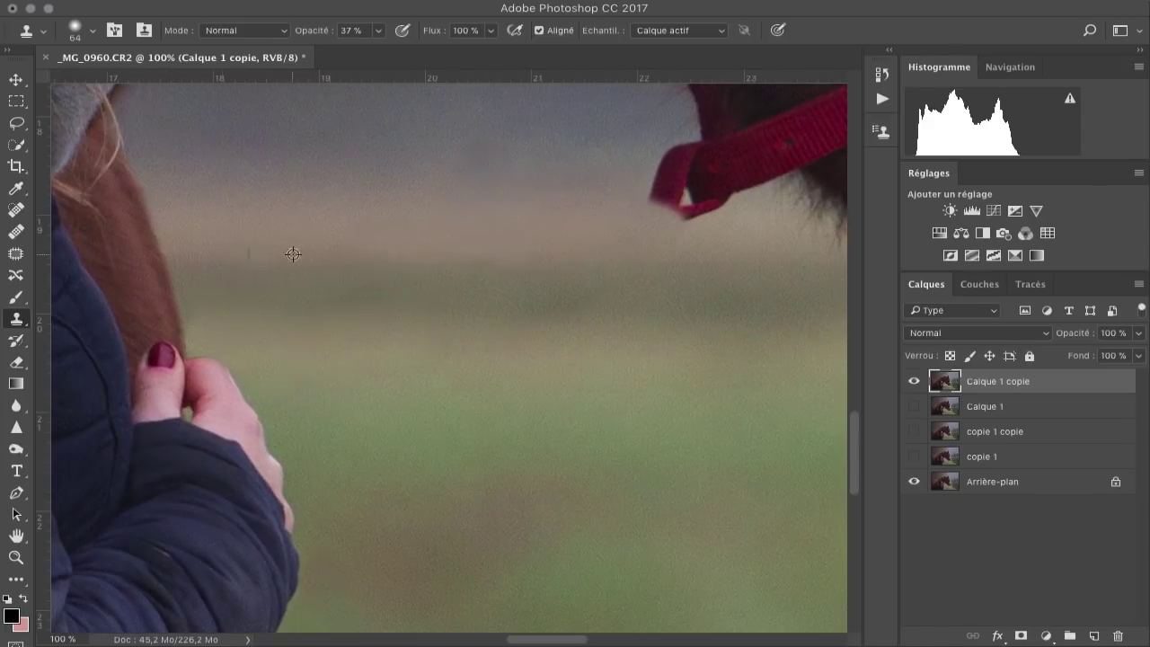
pyautogui.moveTo(278, 124); pyautogui.dragTo(246, 133)
pyautogui.moveTo(370, 52); pyautogui.dragTo(363, 51)
pyautogui.click(477, 153)
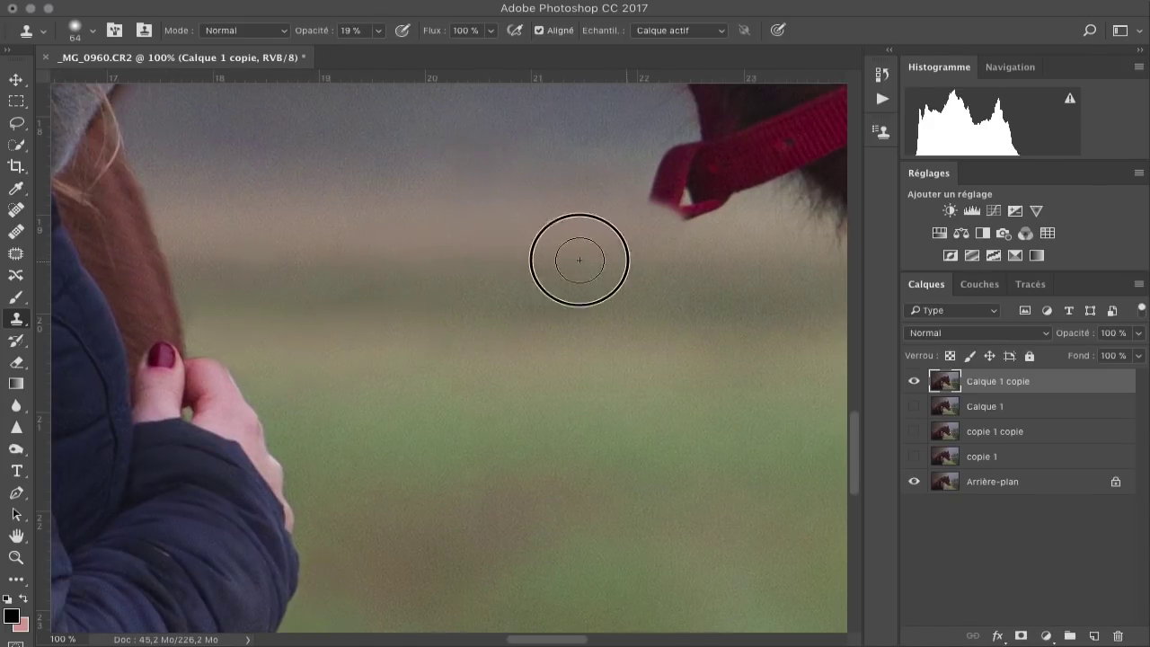
pyautogui.press('z')
pyautogui.keyDown('alt'); pyautogui.click(521, 413); pyautogui.keyUp('alt')
pyautogui.keyDown('alt'); pyautogui.click(520, 413); pyautogui.keyUp('alt')
pyautogui.keyDown('alt'); pyautogui.click(520, 413); pyautogui.keyUp('alt')
pyautogui.keyDown('alt'); pyautogui.click(521, 413); pyautogui.keyUp('alt')
pyautogui.keyDown('alt'); pyautogui.click(521, 413); pyautogui.keyUp('alt')
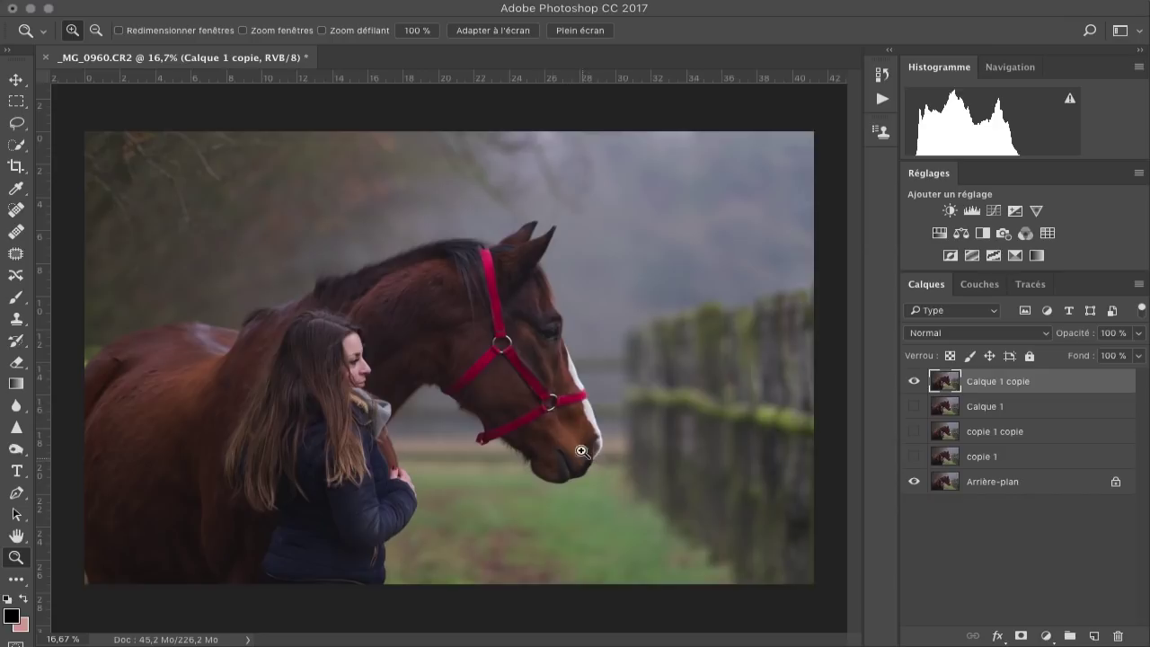
# - Lasso a piece of the white blaze's outer edge just below the noseband and copy it to a new layer
pyautogui.click(527, 425)
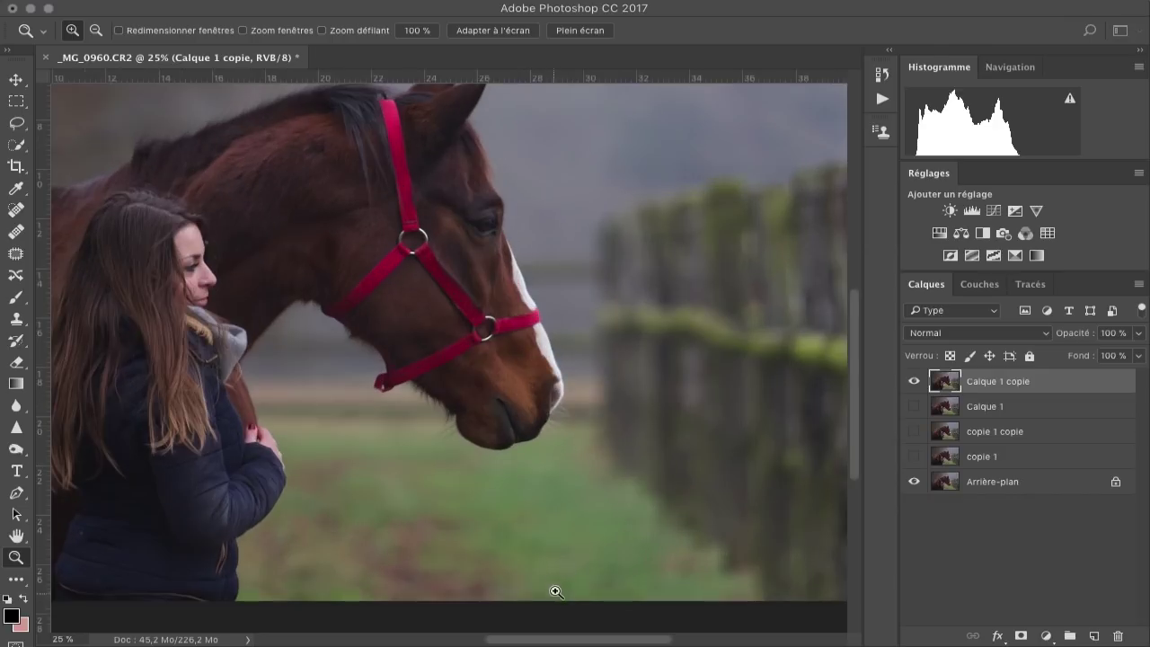
pyautogui.click(518, 311)
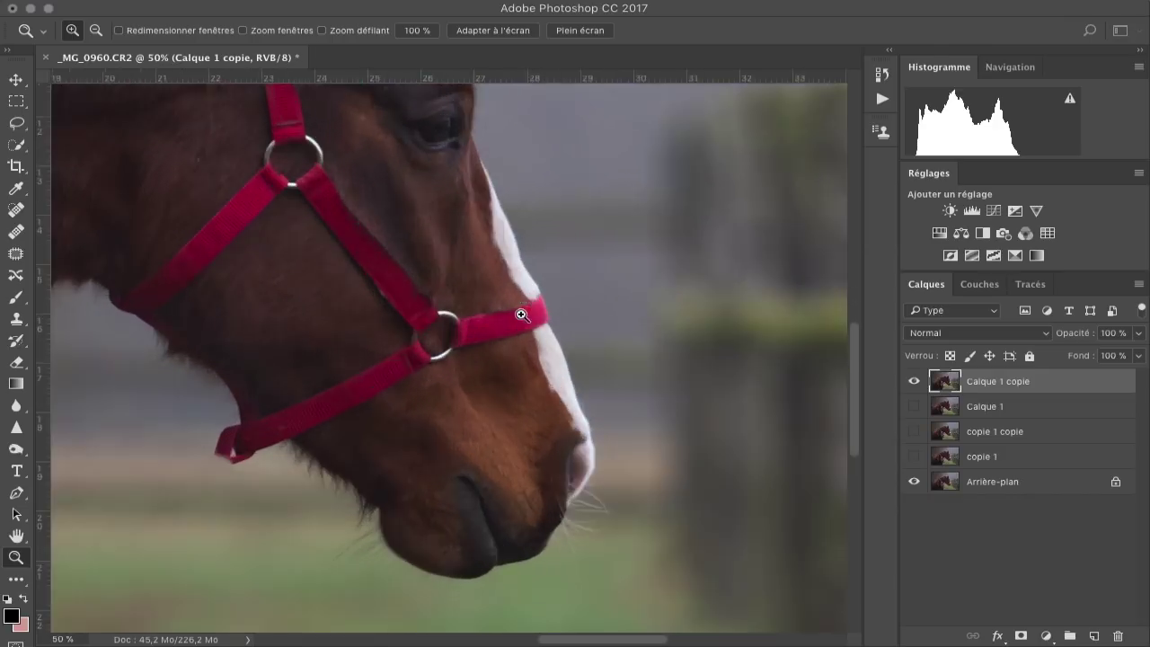
pyautogui.click(527, 311)
pyautogui.press('l')
pyautogui.scroll(2, 492, 186)
pyautogui.hscroll(3, 492, 186)
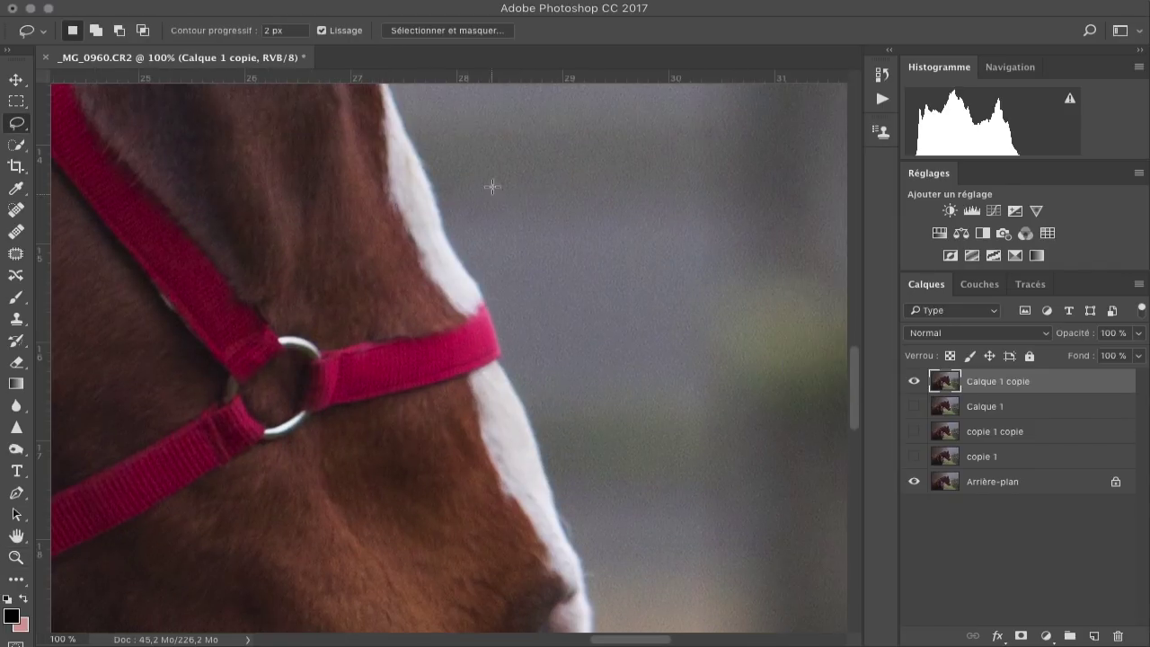
pyautogui.moveTo(546, 407)
pyautogui.mouseDown()
pyautogui.moveTo(529, 449)
pyautogui.moveTo(512, 412)
pyautogui.moveTo(531, 335)
pyautogui.mouseUp()
pyautogui.press('super+j')
# - Move the copied blaze piece over the noseband's protruding end and rotate it to follow the horse's profile
pyautogui.press('v')
pyautogui.press('z')
pyautogui.click(501, 374)
pyautogui.moveTo(499, 374); pyautogui.dragTo(473, 416)
pyautogui.press('v')
pyautogui.moveTo(561, 347); pyautogui.dragTo(481, 356)
pyautogui.press('super+t')
pyautogui.moveTo(604, 337); pyautogui.dragTo(605, 347)
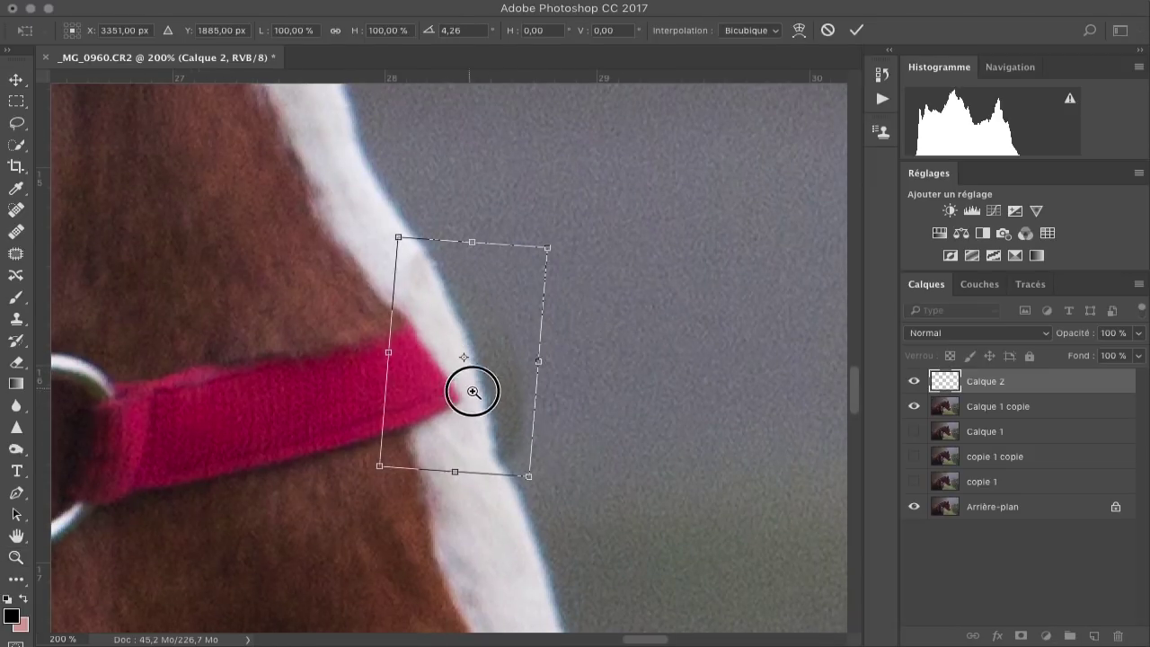
pyautogui.moveTo(471, 390); pyautogui.dragTo(476, 409)
pyautogui.moveTo(550, 485); pyautogui.dragTo(554, 478)
pyautogui.moveTo(479, 411); pyautogui.dragTo(525, 386)
pyautogui.press('Return')
# - Fine-tune the blaze patch's rotation and position so its edge lines up with the original contour
pyautogui.press('z')
pyautogui.keyDown('alt'); pyautogui.click(499, 462); pyautogui.keyUp('alt')
pyautogui.click(490, 456)
pyautogui.press('v')
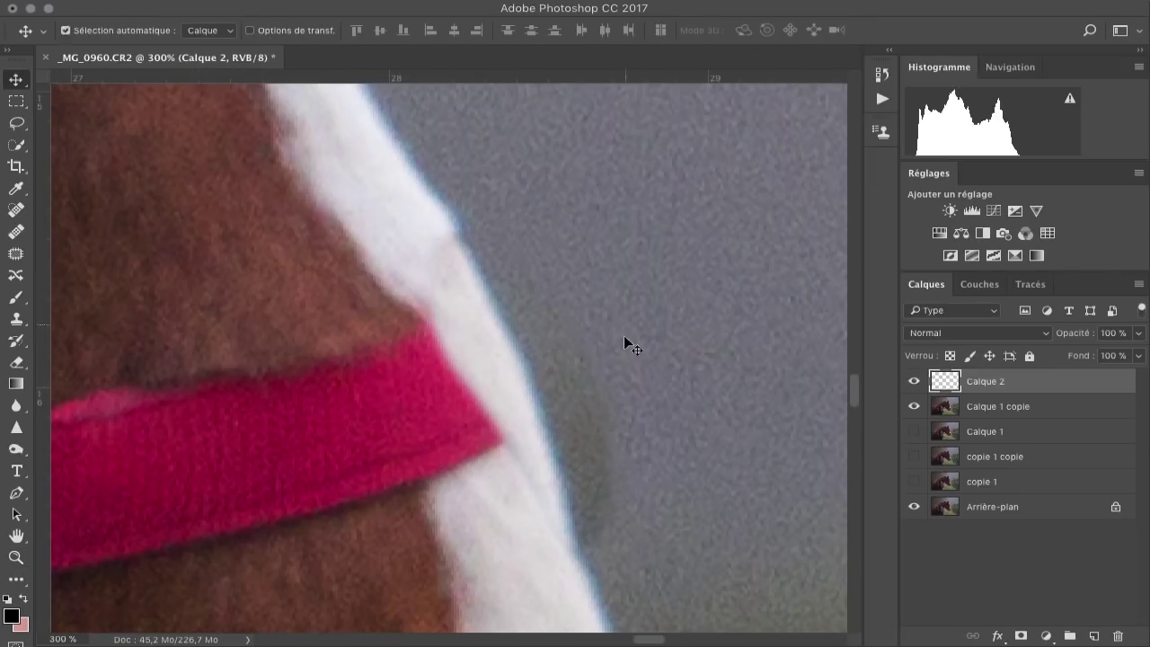
pyautogui.press('super+t')
pyautogui.moveTo(658, 381); pyautogui.dragTo(657, 386)
pyautogui.moveTo(580, 415); pyautogui.dragTo(570, 419)
pyautogui.press('Return')
# - Add a layer mask to Calque 2 and prepare a black 31 px brush with 26 % hardness
pyautogui.scroll(-3, 557, 449)
pyautogui.hscroll(2, 537, 440)
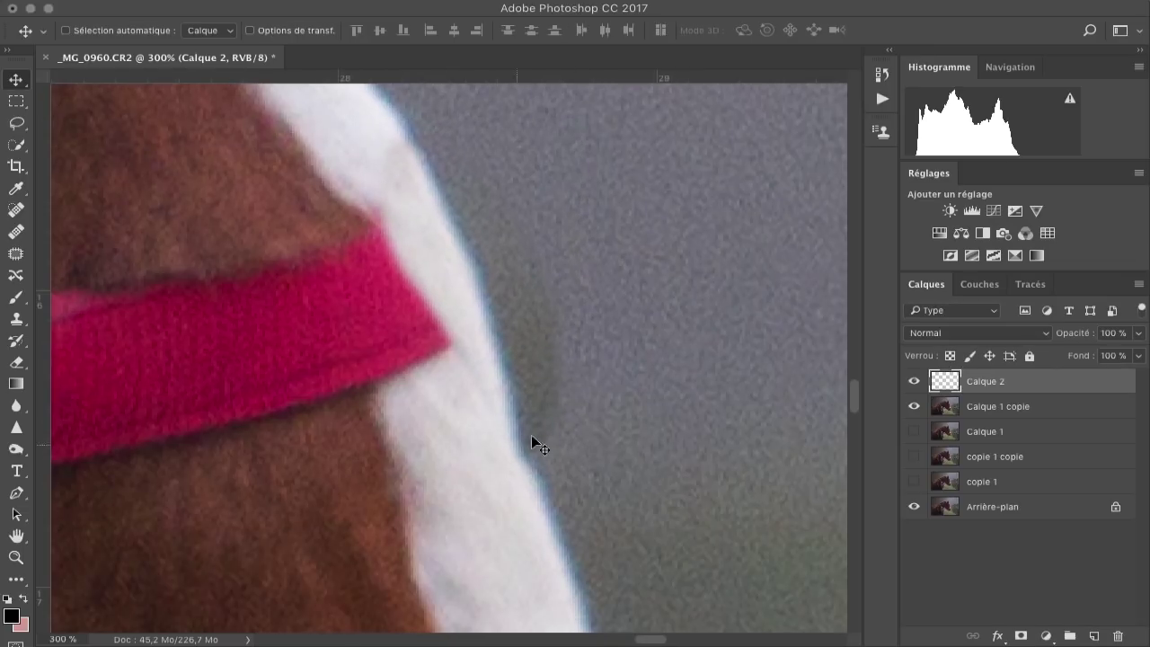
pyautogui.click(1020, 635)
pyautogui.press('b')
pyautogui.press('d')
pyautogui.rightClick(512, 332)
pyautogui.moveTo(616, 369); pyautogui.dragTo(627, 369)
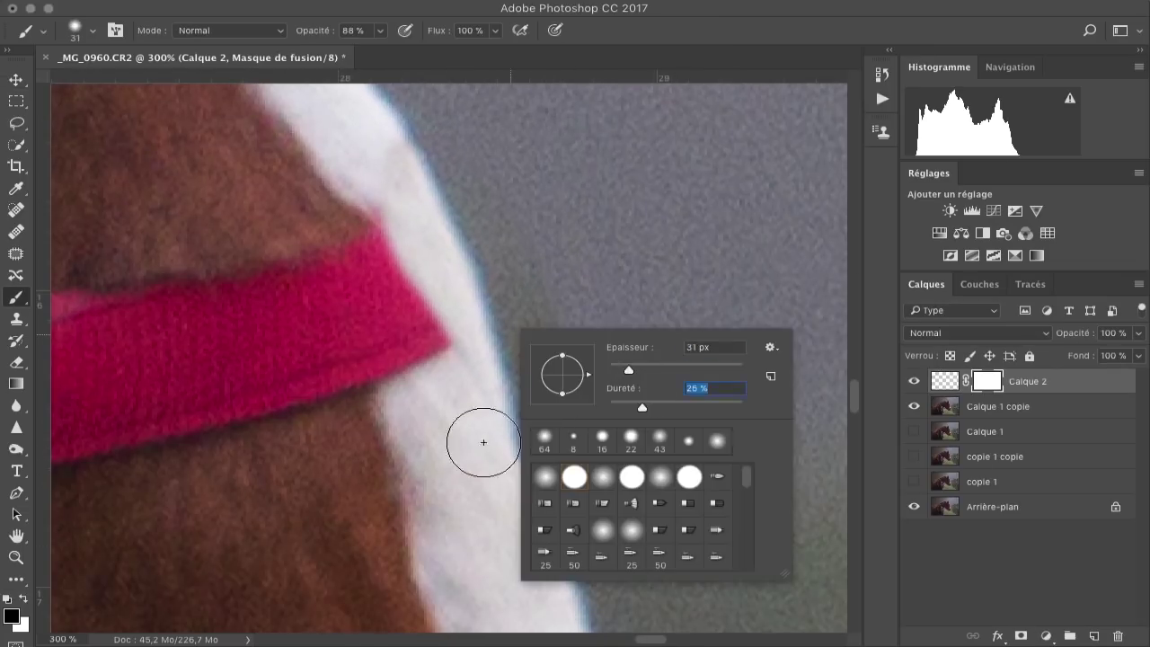
# - Paint on Calque 2's mask with the 31 px brush to blend the blaze patch's edges into the horse's coat and profile
pyautogui.moveTo(483, 442)
pyautogui.mouseDown()
pyautogui.moveTo(512, 211)
pyautogui.moveTo(544, 312)
pyautogui.mouseUp()
pyautogui.moveTo(352, 176); pyautogui.dragTo(357, 181)
pyautogui.press('x')
pyautogui.click(482, 423)
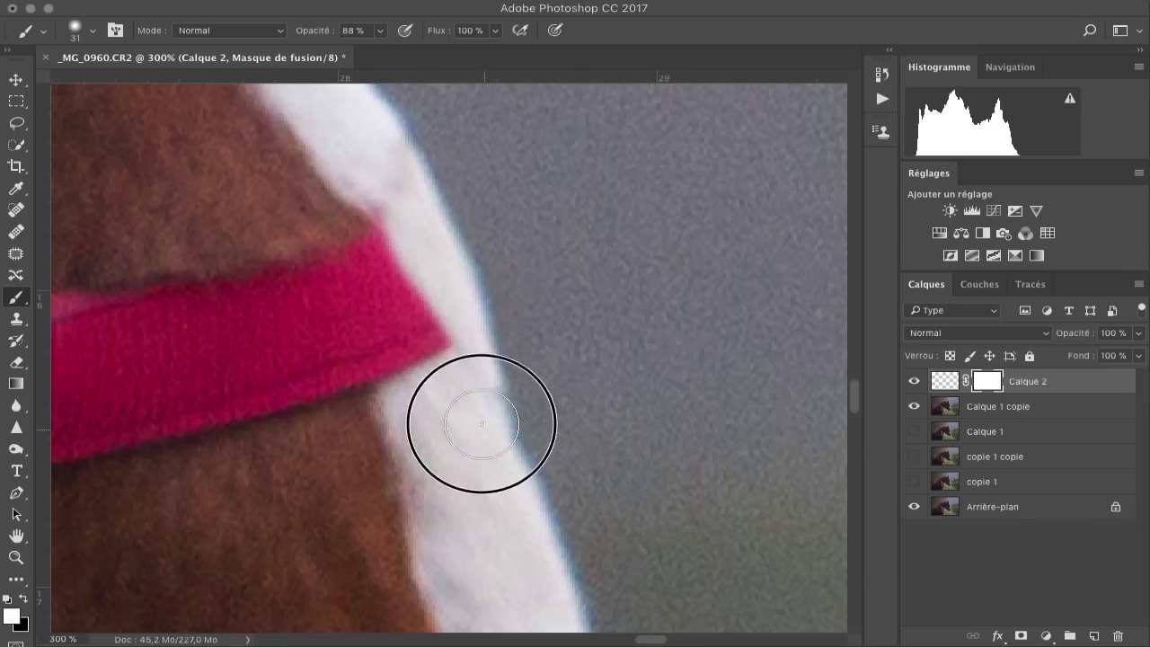
pyautogui.scroll(-1, 406, 395)
pyautogui.hscroll(1, 405, 396)
pyautogui.press('z')
pyautogui.keyDown('alt'); pyautogui.click(435, 443); pyautogui.keyUp('alt')
pyautogui.keyDown('alt'); pyautogui.click(437, 442); pyautogui.keyUp('alt')
pyautogui.keyDown('alt'); pyautogui.click(437, 442); pyautogui.keyUp('alt')
pyautogui.click(436, 442)
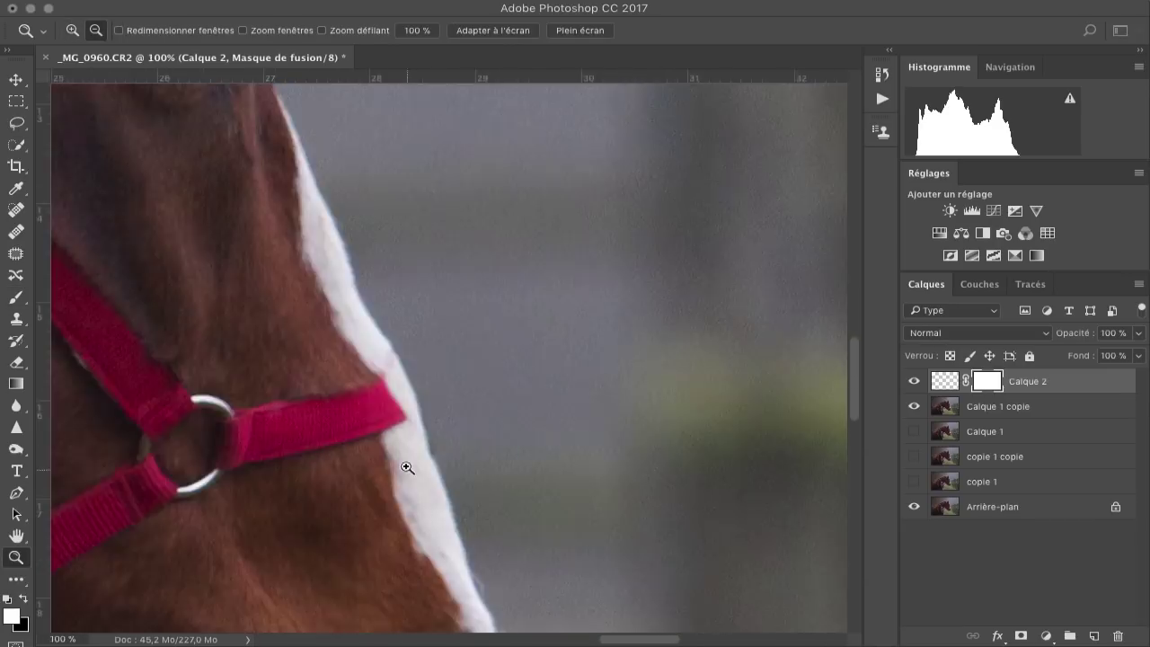
# - Merge Calque 2 with Calque 1 copie into a single layer
pyautogui.click(404, 464)
pyautogui.press('b')
pyautogui.press('x')
pyautogui.keyDown('shift'); pyautogui.click(1008, 410); pyautogui.keyUp('shift')
pyautogui.rightClick(1019, 397)
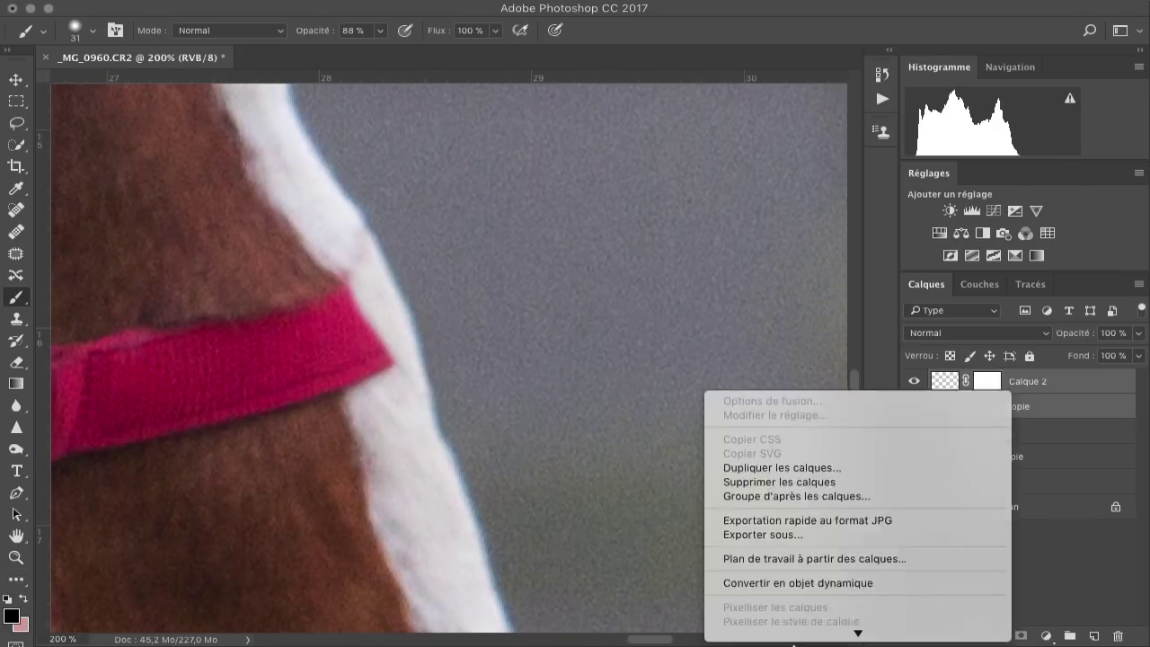
pyautogui.click(799, 524)
# - Smooth the blaze's outer contour below the noseband with a 21 px Clone Stamp at 90 % opacity, sampling the adjacent background
pyautogui.press('s')
pyautogui.rightClick(496, 472)
pyautogui.click(446, 444)
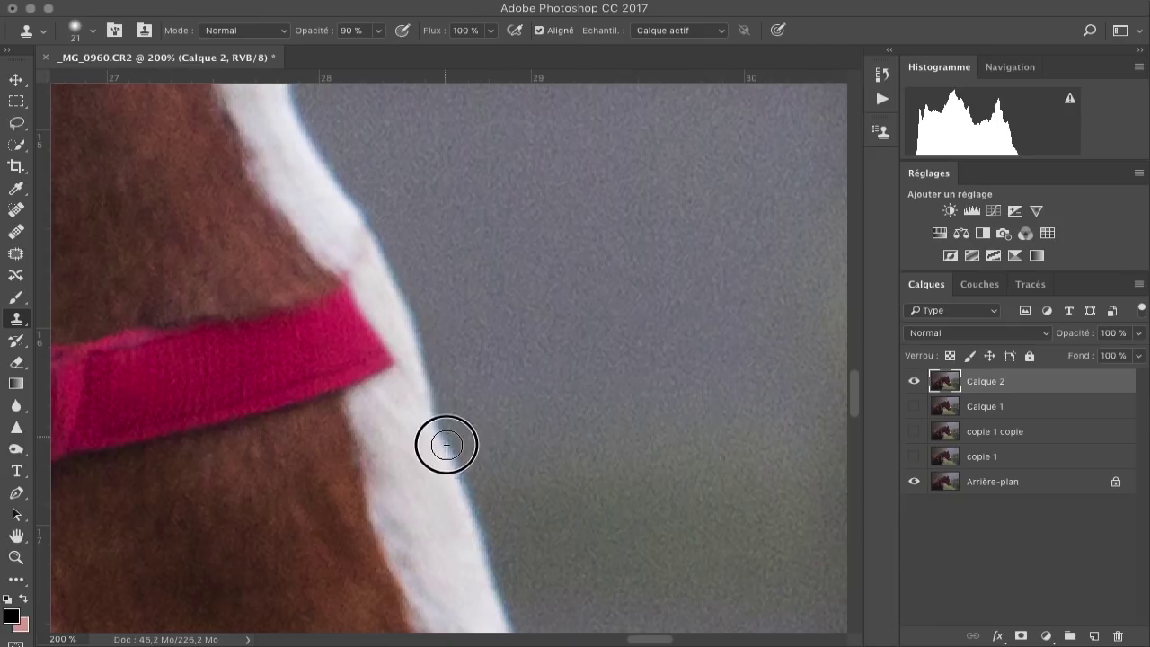
pyautogui.moveTo(445, 439); pyautogui.dragTo(431, 393)
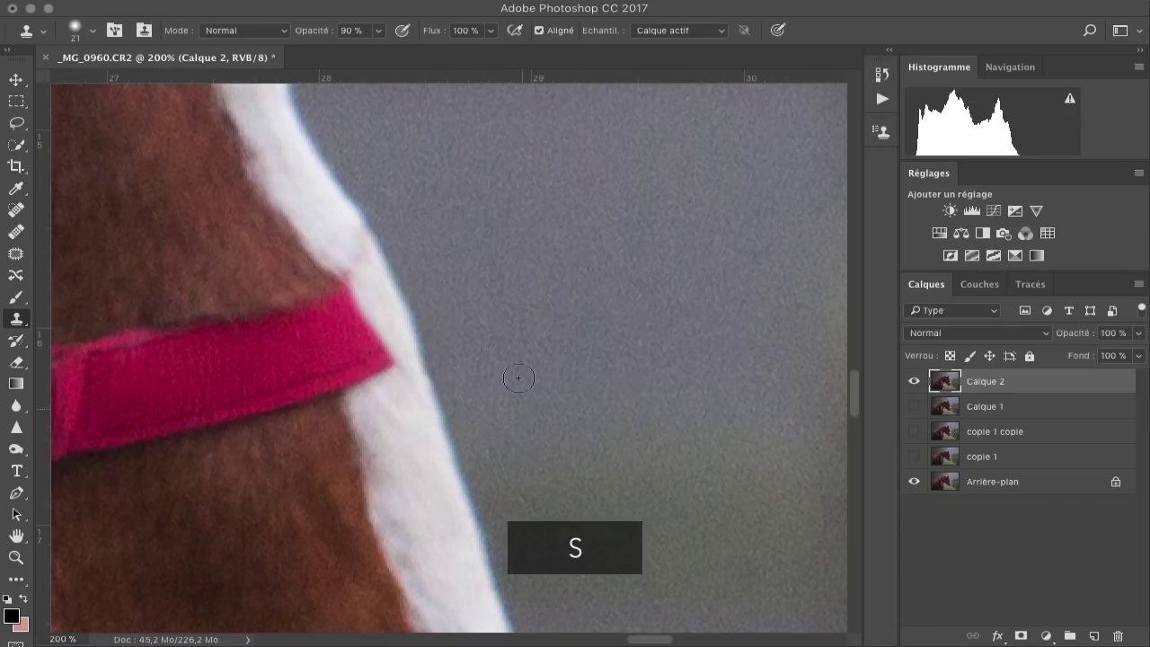
pyautogui.keyDown('alt'); pyautogui.click(512, 456); pyautogui.keyUp('alt')
pyautogui.click(496, 439)
pyautogui.press('s')
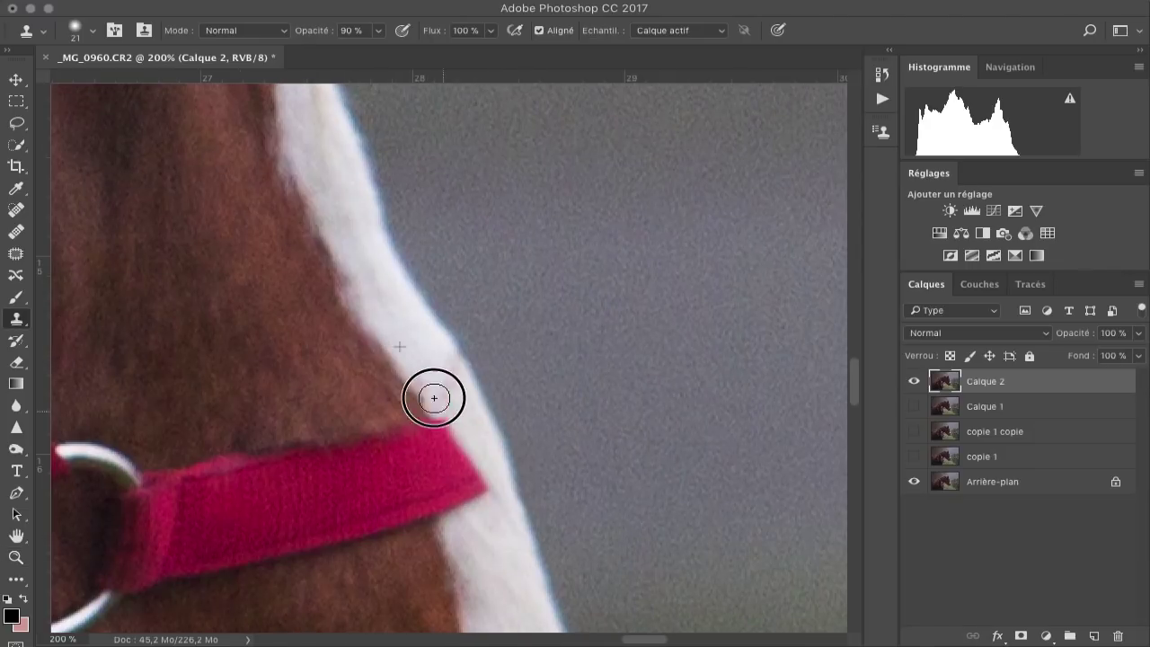
# - Clone white blaze and brown coat over the noseband's end where it crosses the blaze
pyautogui.moveTo(434, 398); pyautogui.dragTo(435, 348)
pyautogui.moveTo(271, 446); pyautogui.dragTo(410, 302)
pyautogui.moveTo(141, 554); pyautogui.dragTo(333, 389)
pyautogui.moveTo(170, 493); pyautogui.dragTo(215, 385)
pyautogui.moveTo(795, 355)
pyautogui.mouseDown()
pyautogui.moveTo(620, 419)
pyautogui.moveTo(528, 390)
pyautogui.mouseUp()
pyautogui.moveTo(553, 309)
pyautogui.mouseDown()
pyautogui.moveTo(588, 293)
pyautogui.moveTo(571, 340)
pyautogui.mouseUp()
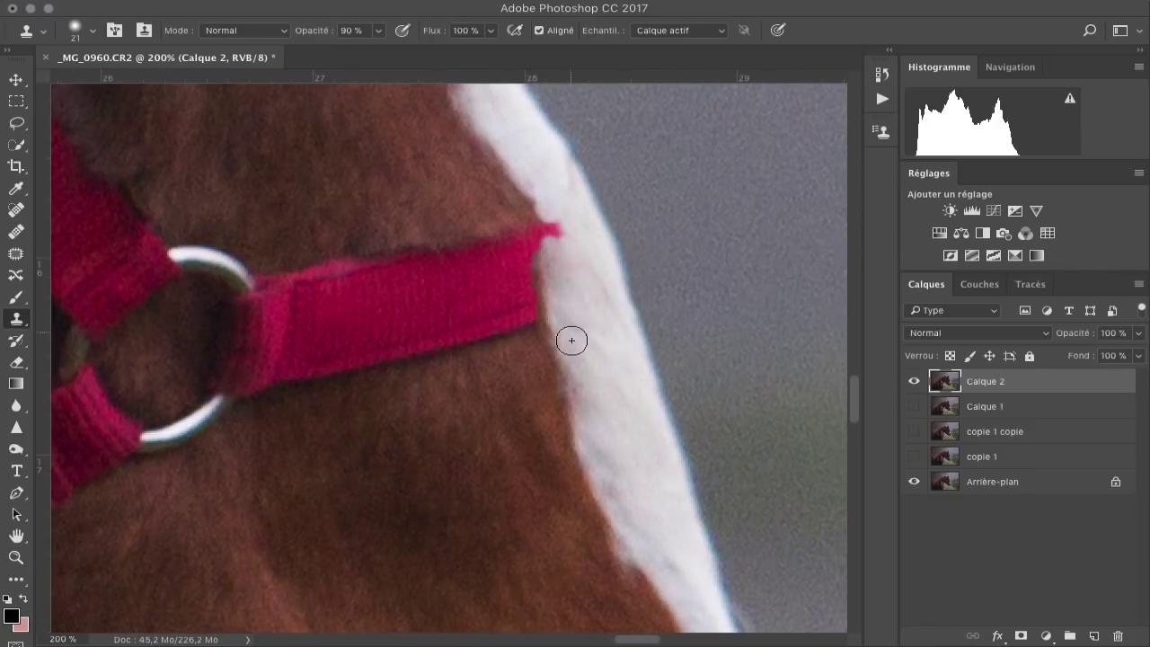
pyautogui.moveTo(542, 229)
pyautogui.mouseDown()
pyautogui.moveTo(541, 268)
pyautogui.moveTo(526, 203)
pyautogui.moveTo(568, 244)
pyautogui.mouseUp()
# - Lower the Clone Stamp's opacity to 49 % and soften the pink traces and cloning marks on the blaze
pyautogui.moveTo(378, 31); pyautogui.dragTo(344, 51)
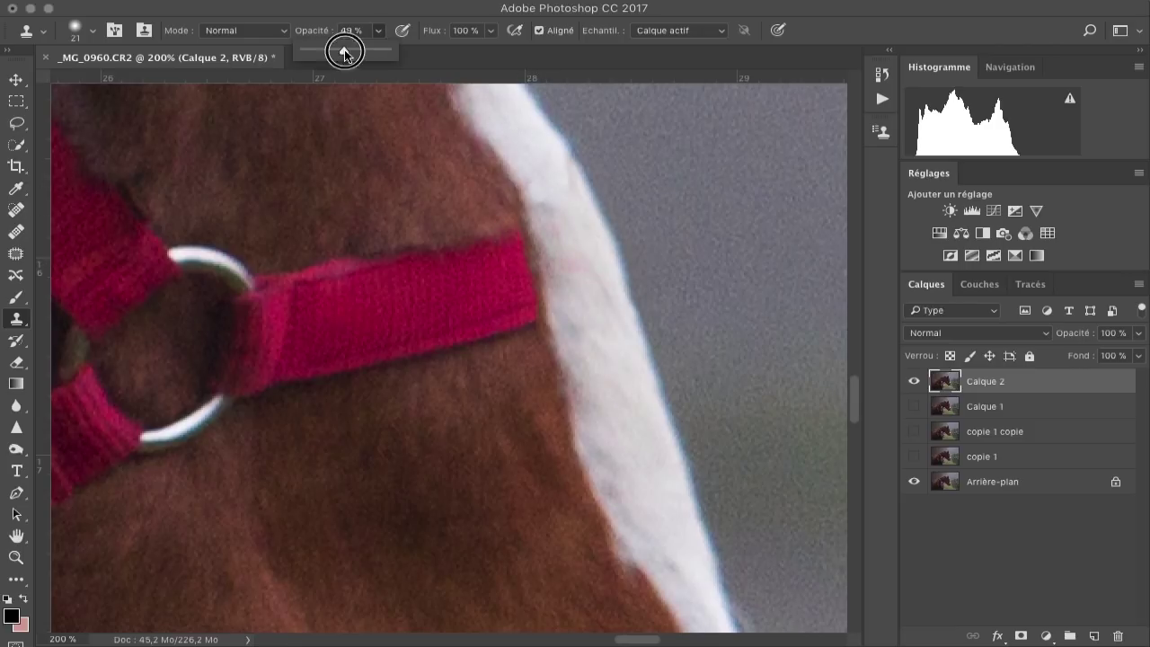
pyautogui.moveTo(593, 272); pyautogui.dragTo(595, 296)
pyautogui.moveTo(536, 184); pyautogui.dragTo(545, 212)
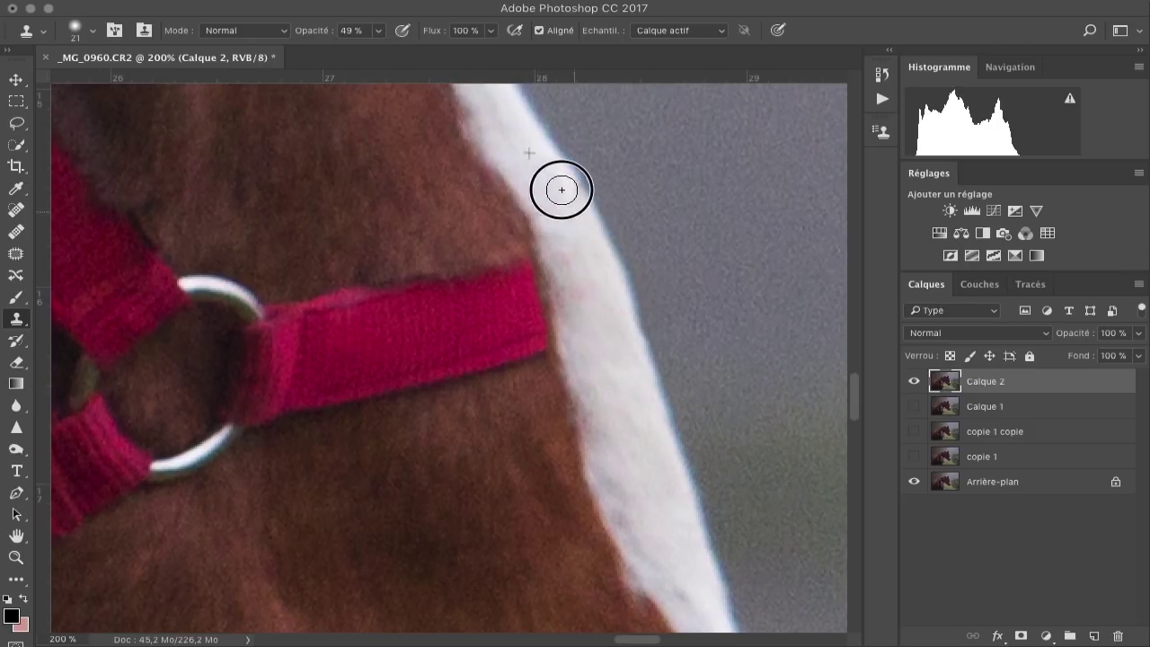
pyautogui.press('z')
pyautogui.keyDown('alt'); pyautogui.click(517, 340); pyautogui.keyUp('alt')
pyautogui.click(913, 382)
pyautogui.click(913, 382)
pyautogui.click(504, 388)
# - Clone brown coat over the noseband between the blaze and the lower ring, using a 36 px Clone Stamp at 95 % opacity
pyautogui.press('s')
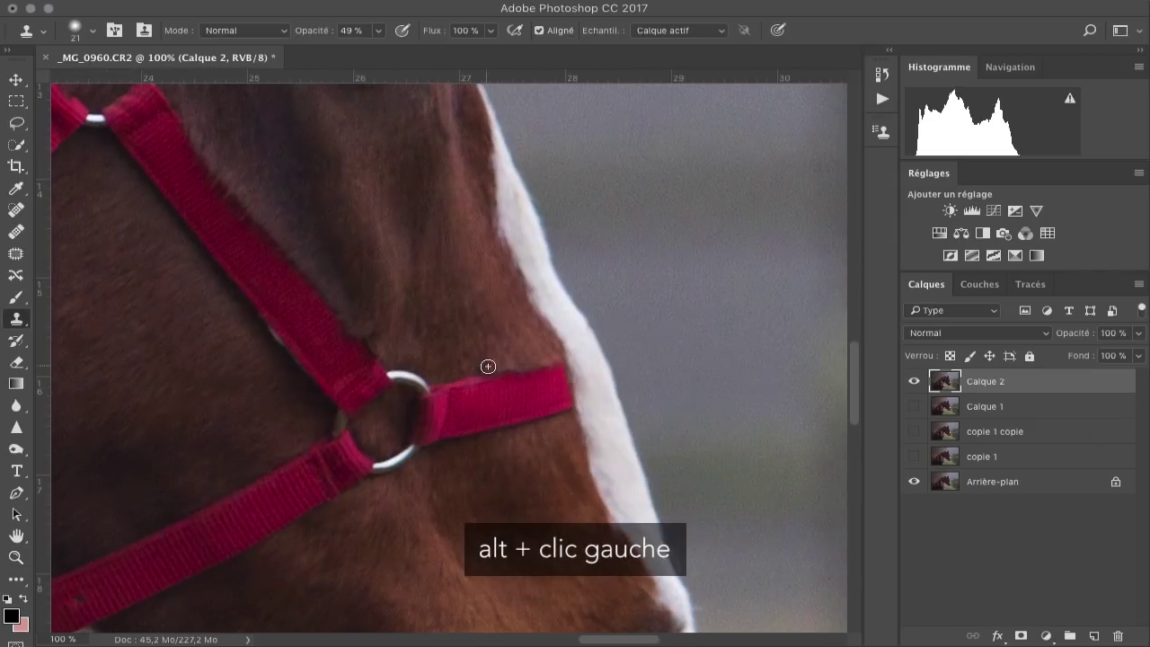
pyautogui.rightClick(486, 323)
pyautogui.moveTo(601, 361); pyautogui.dragTo(609, 360)
pyautogui.press('Return')
pyautogui.moveTo(413, 53); pyautogui.dragTo(419, 54)
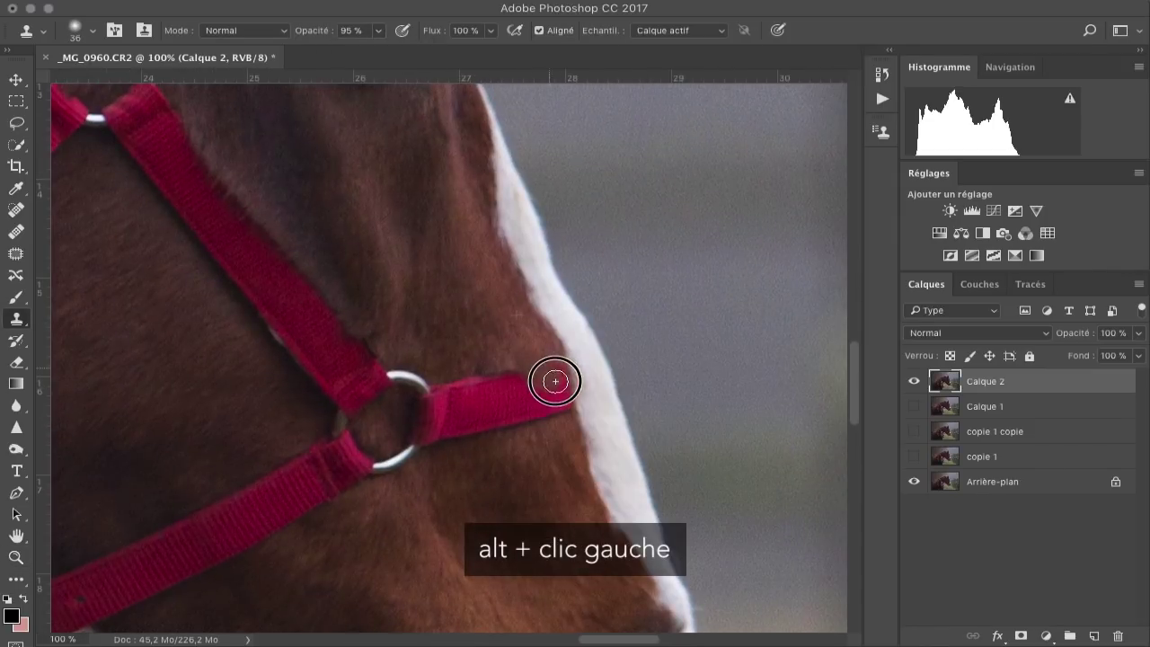
pyautogui.keyDown('alt'); pyautogui.click(473, 333); pyautogui.keyUp('alt')
pyautogui.scroll(-2, 510, 380)
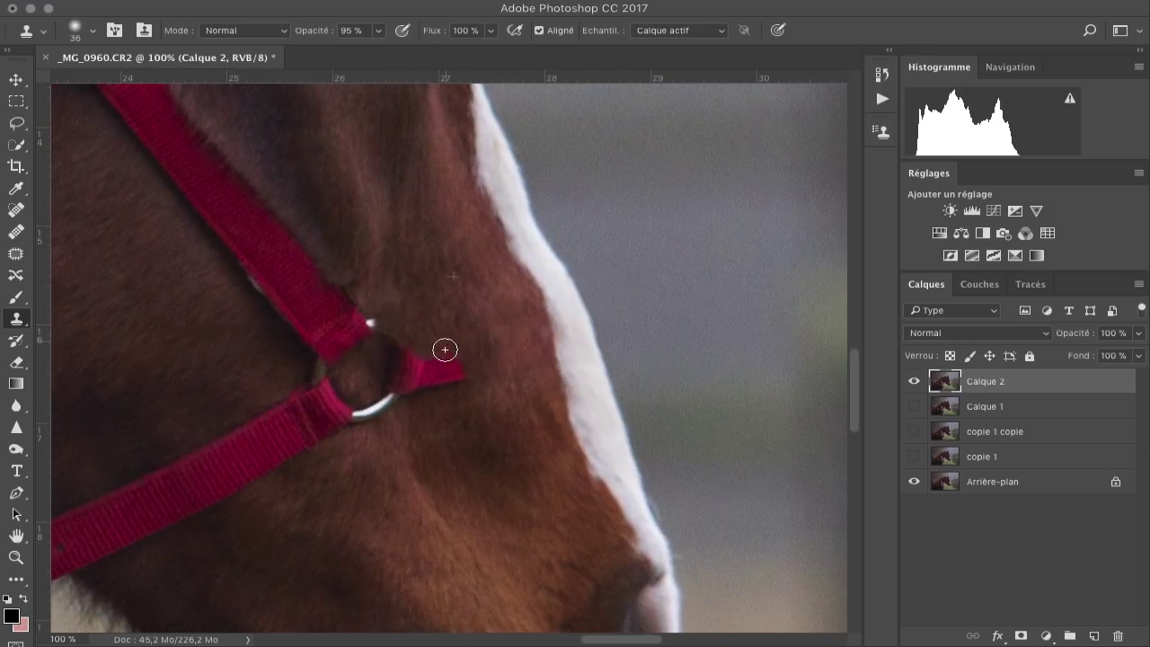
pyautogui.moveTo(444, 349); pyautogui.dragTo(428, 274)
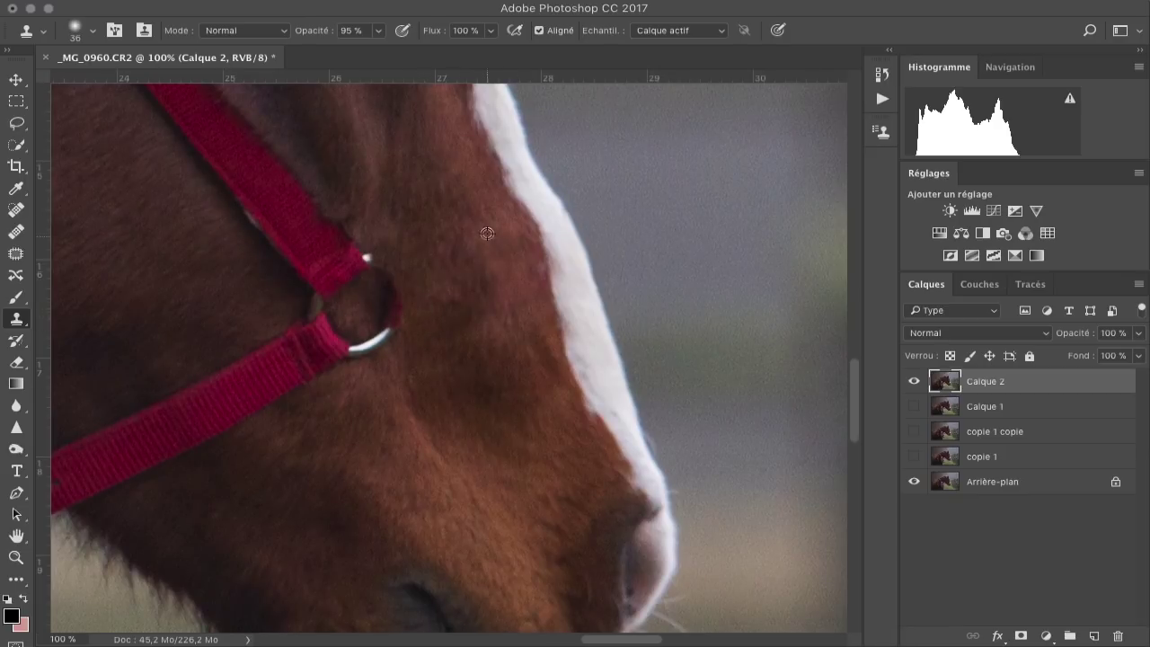
pyautogui.keyDown('alt'); pyautogui.doubleClick(482, 386); pyautogui.keyUp('alt')
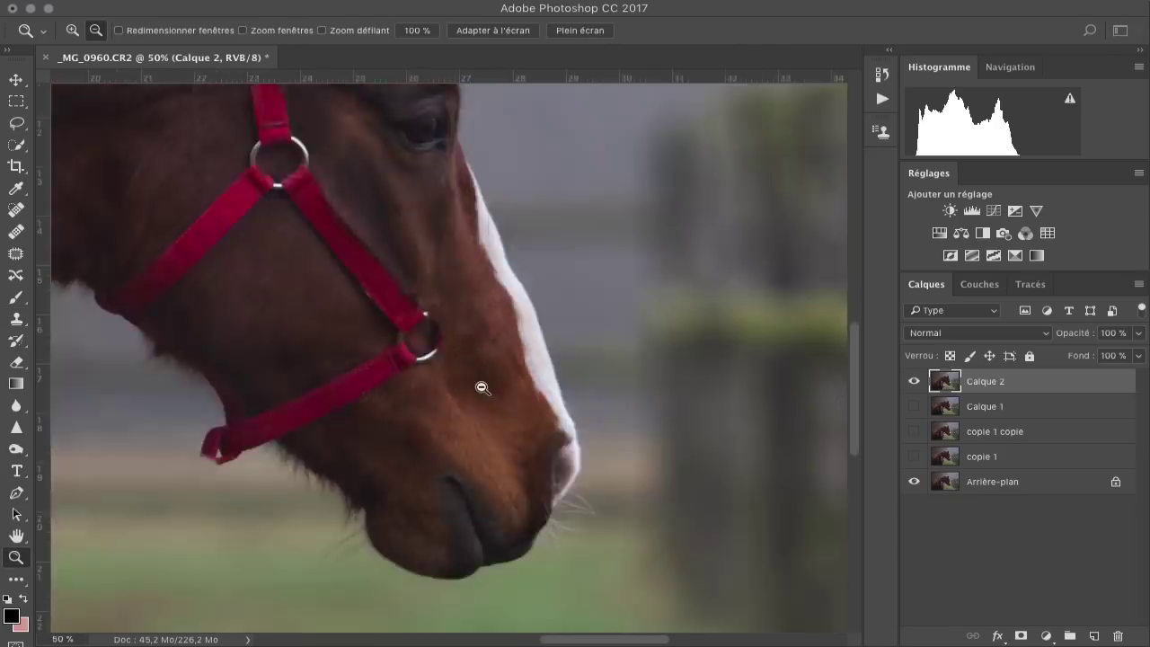
pyautogui.keyDown('alt'); pyautogui.doubleClick(480, 387); pyautogui.keyUp('alt')
pyautogui.click(913, 386)
pyautogui.click(913, 386)
# - Enlarge the Clone Stamp to 57 px and clone cheek hair over the strap running between the two halter rings
pyautogui.keyDown('super'); pyautogui.tripleClick(435, 343); pyautogui.keyUp('super')
pyautogui.keyDown('super'); pyautogui.click(395, 325); pyautogui.keyUp('super')
pyautogui.rightClick(386, 301)
pyautogui.moveTo(504, 341); pyautogui.dragTo(514, 340)
pyautogui.keyDown('alt'); pyautogui.click(356, 289); pyautogui.keyUp('alt')
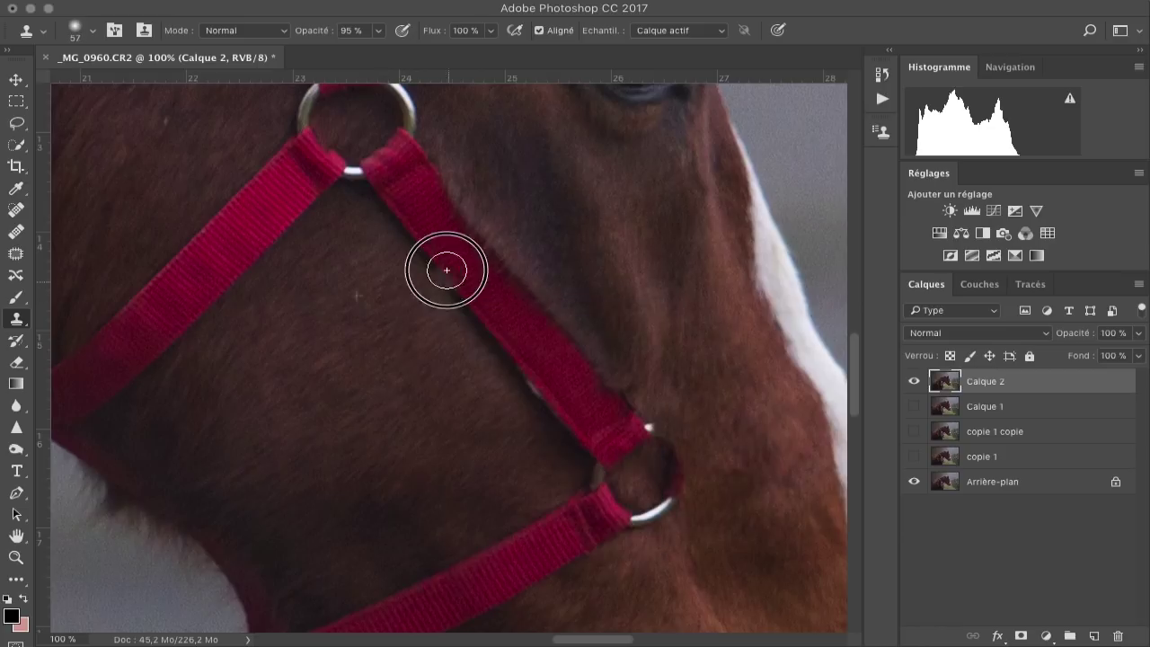
pyautogui.moveTo(426, 244); pyautogui.dragTo(495, 348)
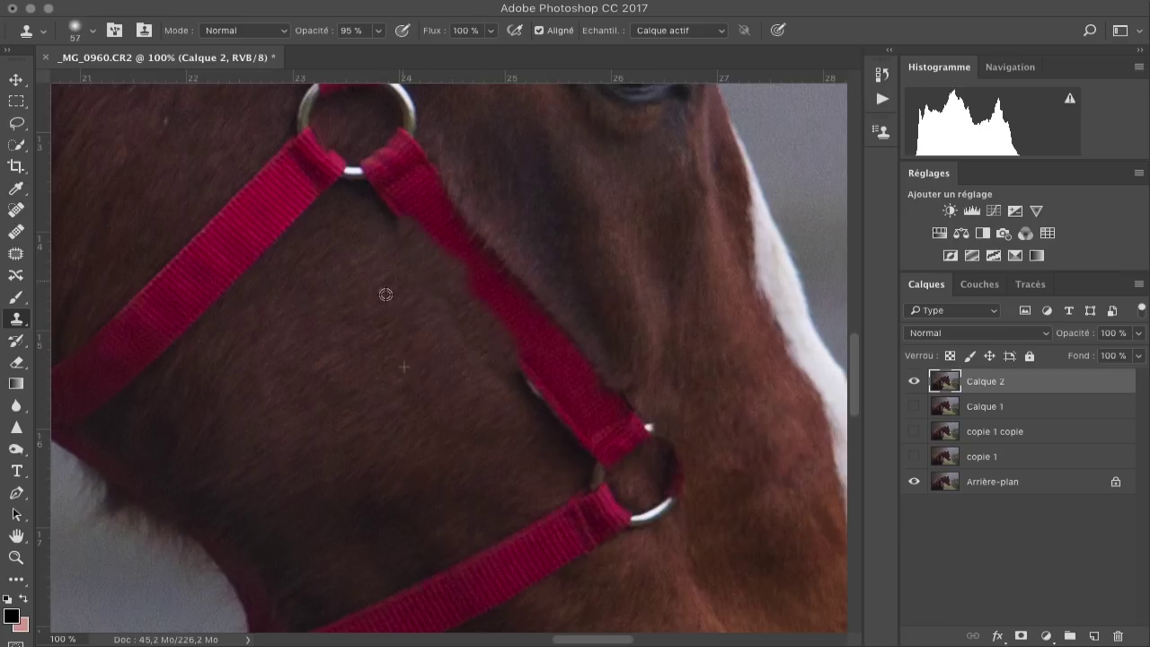
pyautogui.keyDown('alt'); pyautogui.click(462, 458); pyautogui.keyUp('alt')
pyautogui.moveTo(544, 423)
pyautogui.mouseDown()
pyautogui.moveTo(537, 392)
pyautogui.moveTo(592, 380)
pyautogui.moveTo(499, 321)
pyautogui.moveTo(506, 277)
pyautogui.moveTo(672, 421)
pyautogui.mouseUp()
# - Clone surrounding coat over the throat strap running from the upper ring down to the jaw
pyautogui.keyDown('alt'); pyautogui.click(394, 242); pyautogui.keyUp('alt')
pyautogui.moveTo(406, 330)
pyautogui.mouseDown()
pyautogui.moveTo(325, 432)
pyautogui.moveTo(300, 424)
pyautogui.moveTo(276, 352)
pyautogui.moveTo(318, 402)
pyautogui.moveTo(397, 389)
pyautogui.moveTo(468, 310)
pyautogui.moveTo(414, 368)
pyautogui.moveTo(371, 373)
pyautogui.moveTo(515, 258)
pyautogui.mouseUp()
pyautogui.scroll(-2, 300, 423)
pyautogui.hscroll(-1, 300, 423)
pyautogui.keyDown('alt'); pyautogui.click(435, 408); pyautogui.keyUp('alt')
pyautogui.keyDown('alt'); pyautogui.click(410, 480); pyautogui.keyUp('alt')
pyautogui.scroll(-2, 407, 423)
pyautogui.hscroll(-1, 407, 424)
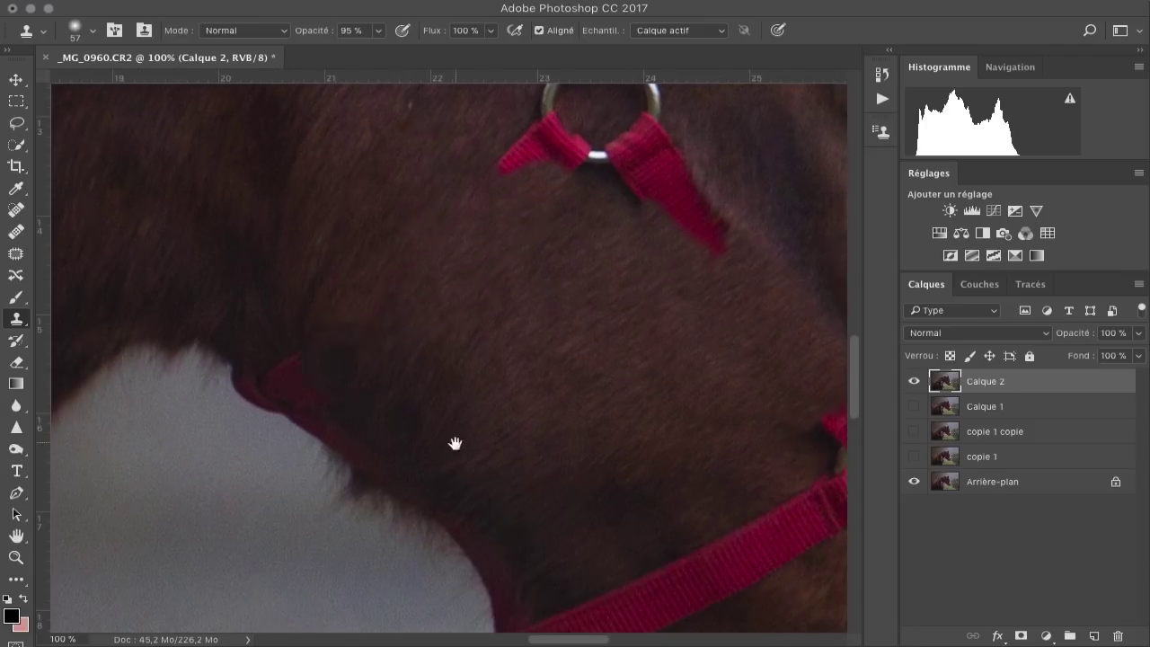
# - Clone dark coat over the red strap remnants along the throat's edge
pyautogui.moveTo(455, 442)
pyautogui.mouseDown()
pyautogui.moveTo(388, 348)
pyautogui.moveTo(417, 389)
pyautogui.mouseUp()
pyautogui.keyDown('alt'); pyautogui.click(467, 419); pyautogui.keyUp('alt')
pyautogui.click(266, 296)
pyautogui.moveTo(312, 323); pyautogui.dragTo(503, 409)
pyautogui.keyDown('alt'); pyautogui.click(398, 343); pyautogui.keyUp('alt')
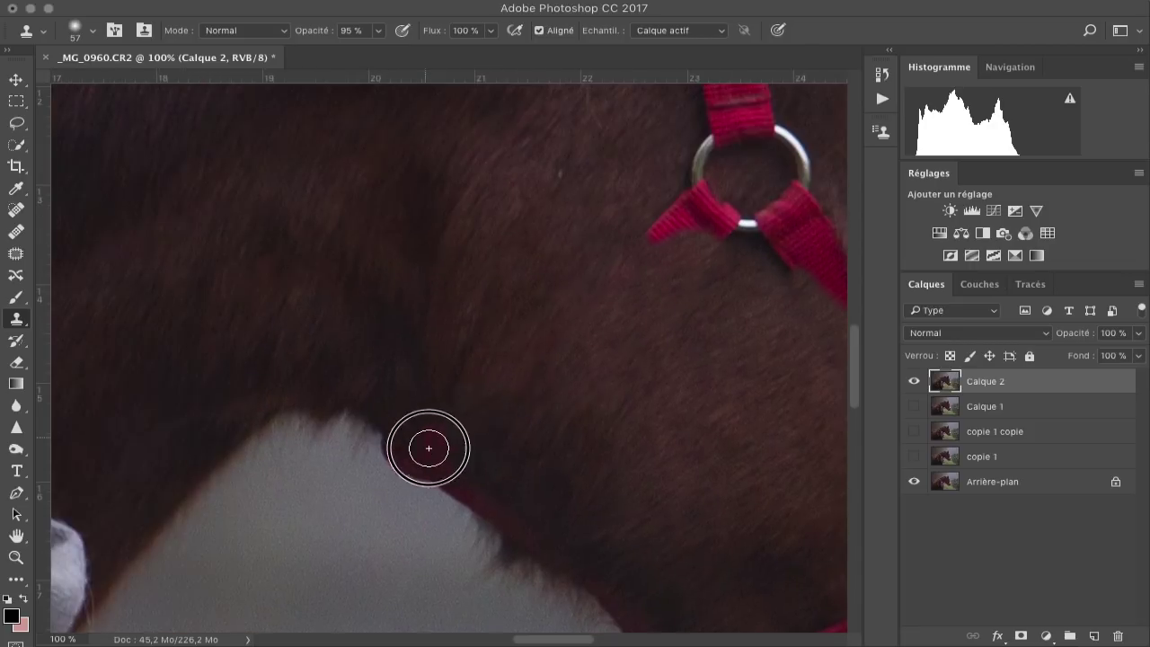
pyautogui.moveTo(428, 446)
pyautogui.mouseDown()
pyautogui.moveTo(395, 426)
pyautogui.moveTo(418, 427)
pyautogui.mouseUp()
pyautogui.moveTo(546, 492)
pyautogui.mouseDown()
pyautogui.moveTo(359, 300)
pyautogui.moveTo(371, 430)
pyautogui.mouseUp()
# - Clone dark coat over part of the vertical strap above the upper ring, beside the eye
pyautogui.moveTo(442, 187)
pyautogui.mouseDown()
pyautogui.moveTo(389, 335)
pyautogui.moveTo(396, 323)
pyautogui.mouseUp()
pyautogui.moveTo(392, 261); pyautogui.dragTo(383, 435)
pyautogui.moveTo(470, 328); pyautogui.dragTo(472, 289)
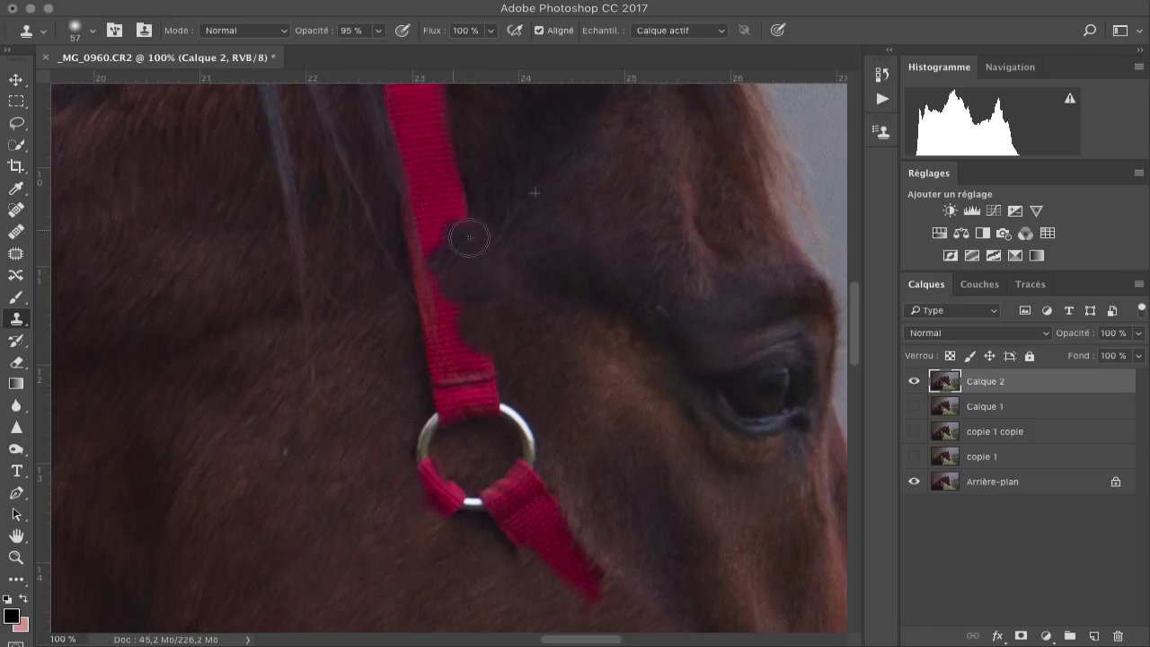
# - Clone mane hair over the top end of the halter strap, just behind the horse's ears
pyautogui.scroll(4, 530, 264)
pyautogui.scroll(3, 453, 290)
pyautogui.hscroll(-6, 454, 290)
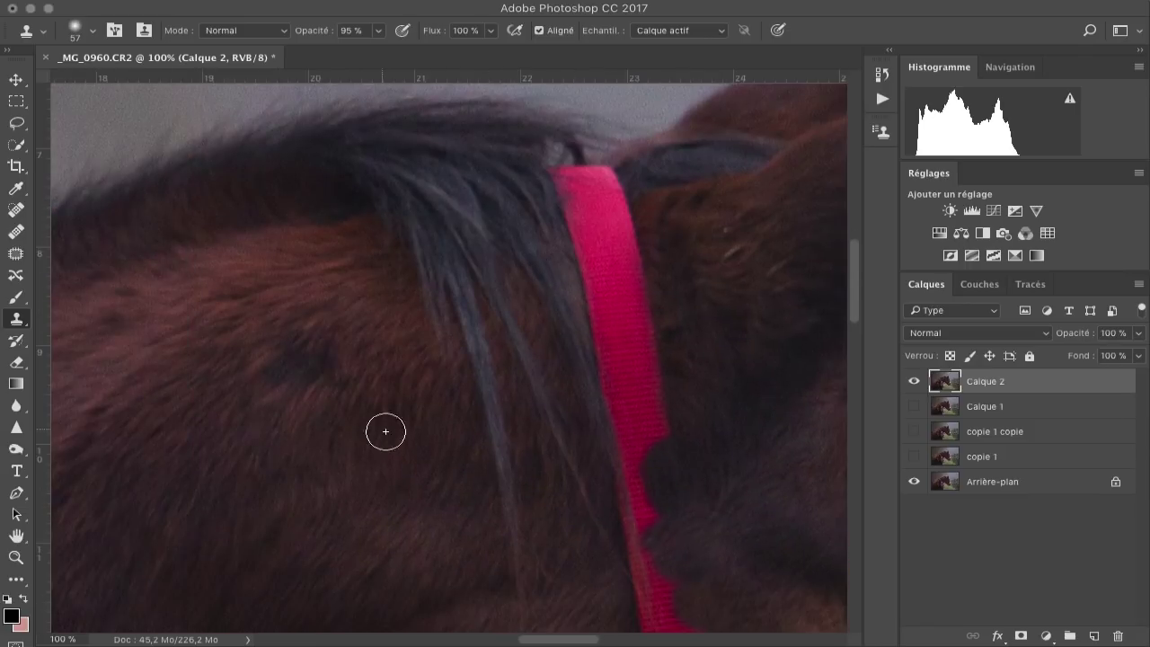
pyautogui.scroll(-3, 385, 431)
pyautogui.hscroll(-2, 386, 431)
pyautogui.scroll(4, 560, 237)
pyautogui.hscroll(4, 559, 236)
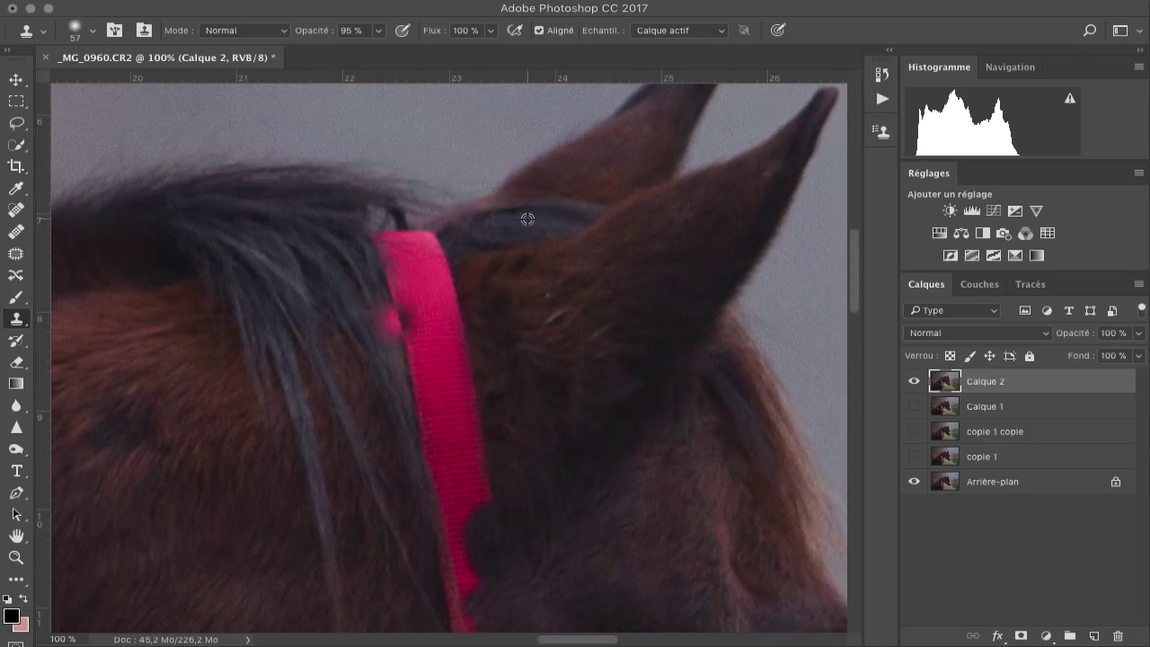
pyautogui.scroll(2, 525, 305)
pyautogui.hscroll(-2, 524, 306)
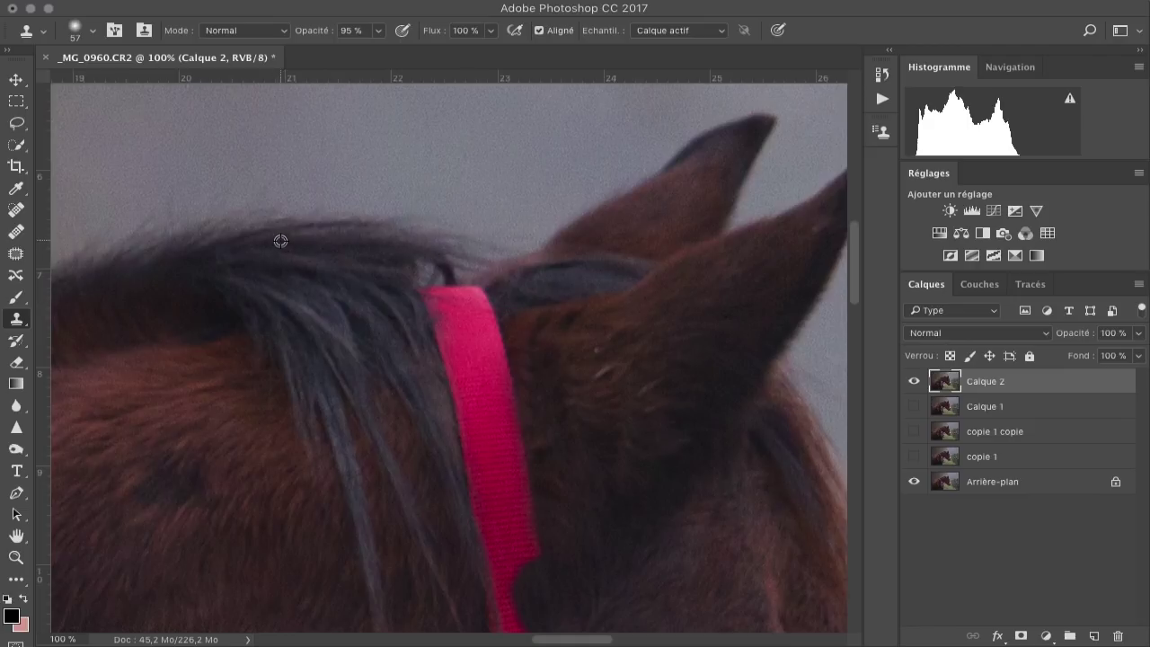
pyautogui.moveTo(441, 260)
pyautogui.mouseDown()
pyautogui.moveTo(515, 264)
pyautogui.moveTo(426, 254)
pyautogui.moveTo(443, 300)
pyautogui.moveTo(480, 314)
pyautogui.moveTo(441, 328)
pyautogui.mouseUp()
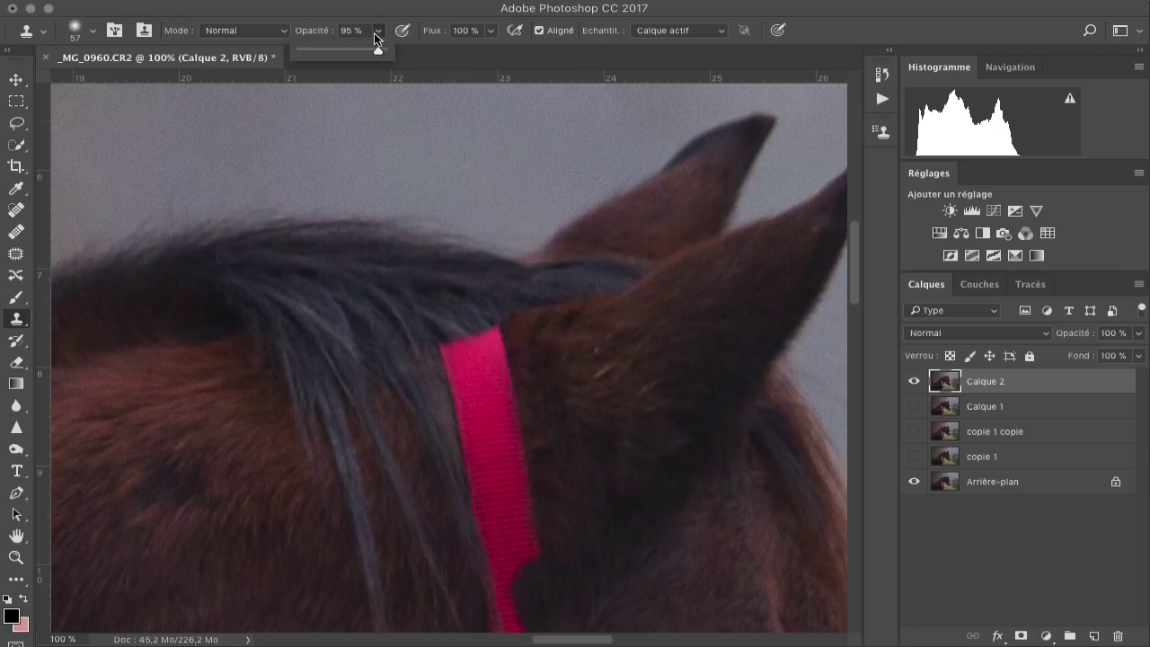
# - Lower the Clone Stamp's opacity to 37 % and blend the rebuilt mane behind the ears
pyautogui.moveTo(378, 30); pyautogui.dragTo(334, 46)
pyautogui.press('s')
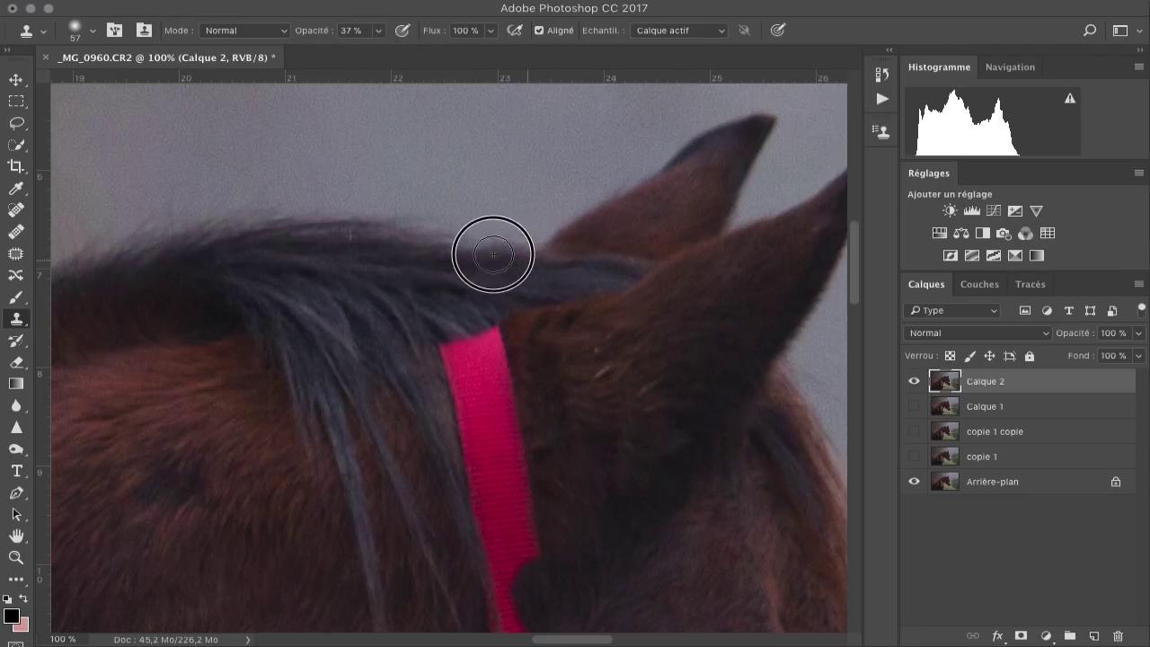
pyautogui.press('z')
pyautogui.click(435, 283)
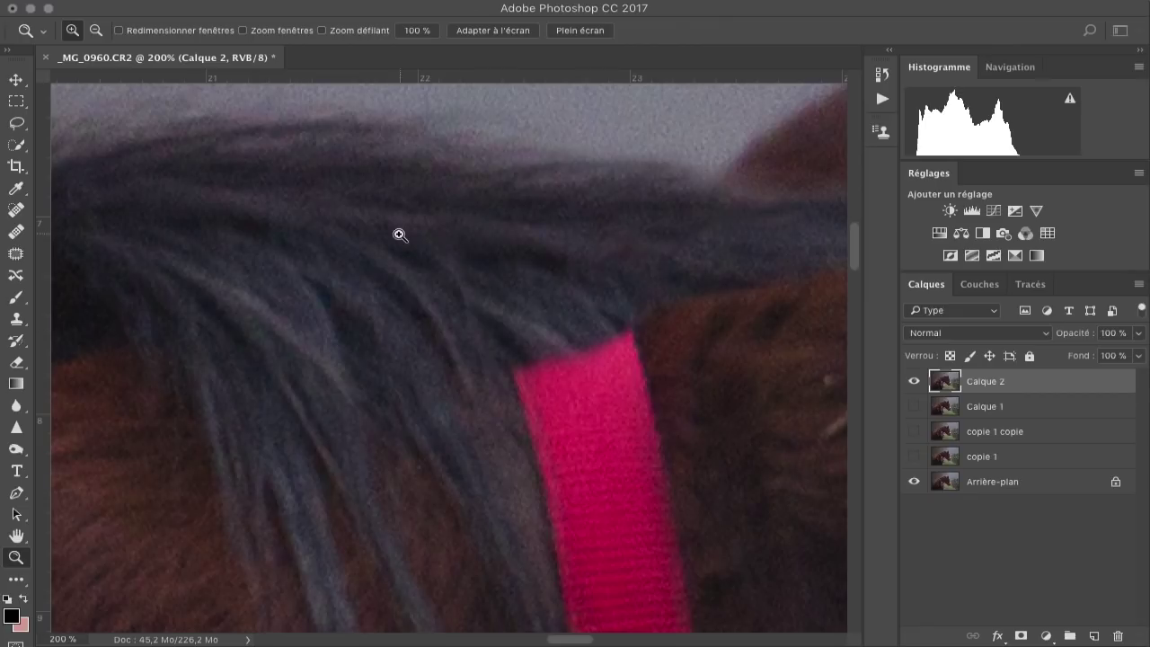
pyautogui.press('s')
pyautogui.moveTo(474, 239); pyautogui.dragTo(531, 270)
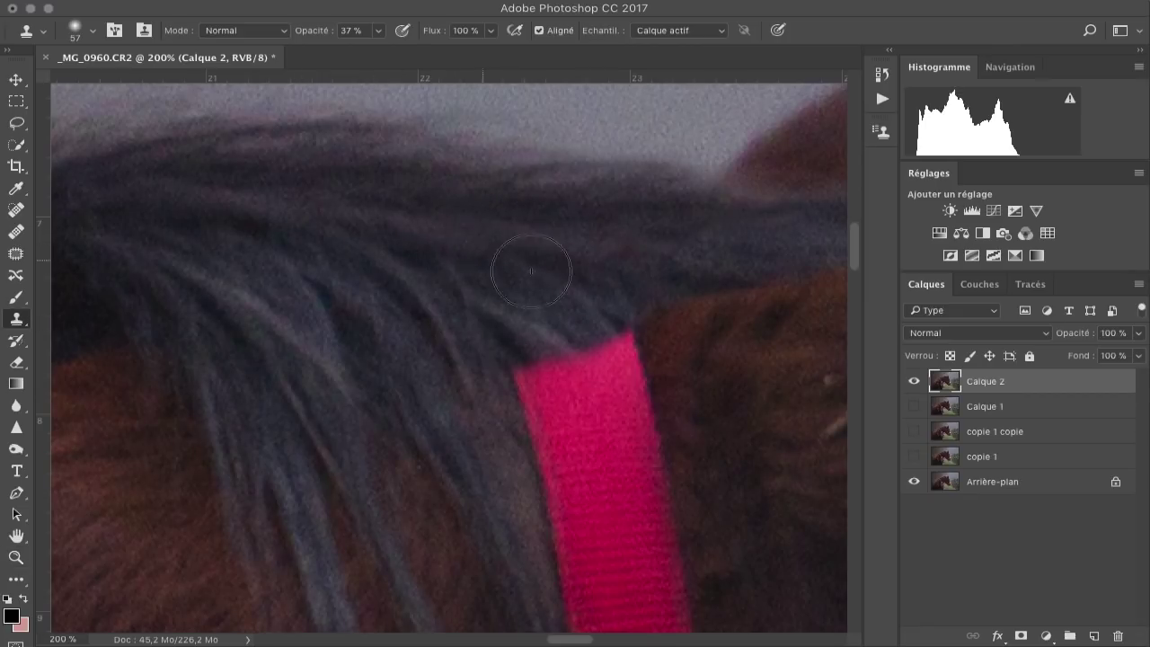
# - Lasso a hanging strand of mane beside the halter strap with a 2 px feather and copy it to a new layer
pyautogui.keyDown('super'); pyautogui.click(356, 371); pyautogui.keyUp('super')
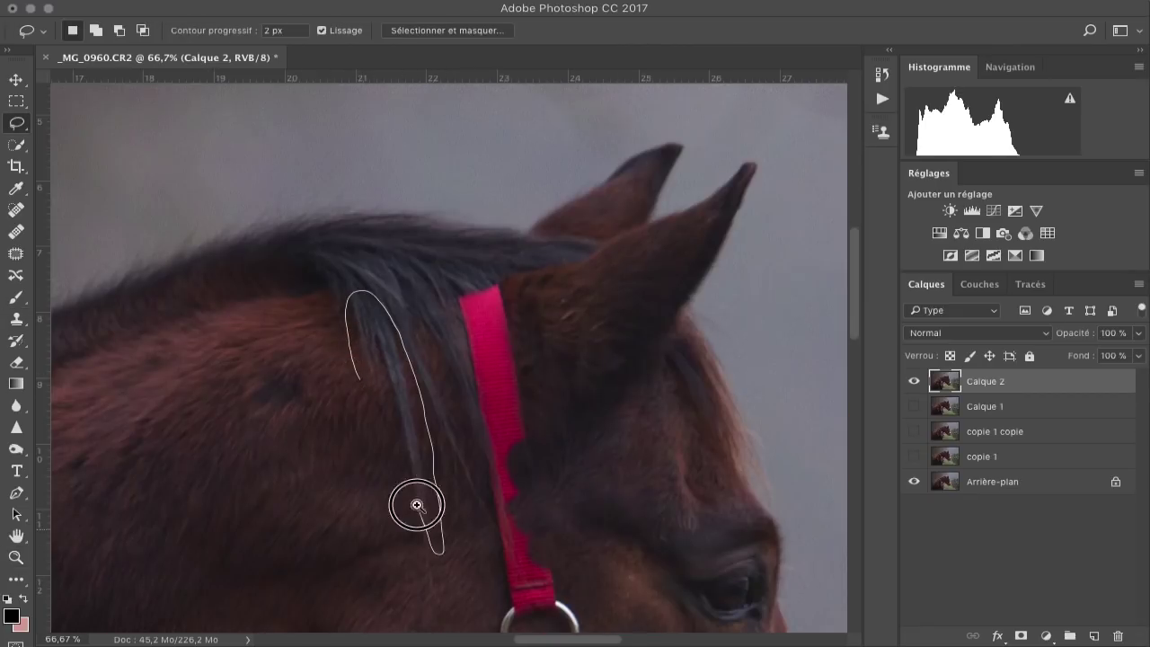
pyautogui.moveTo(417, 505); pyautogui.dragTo(413, 495)
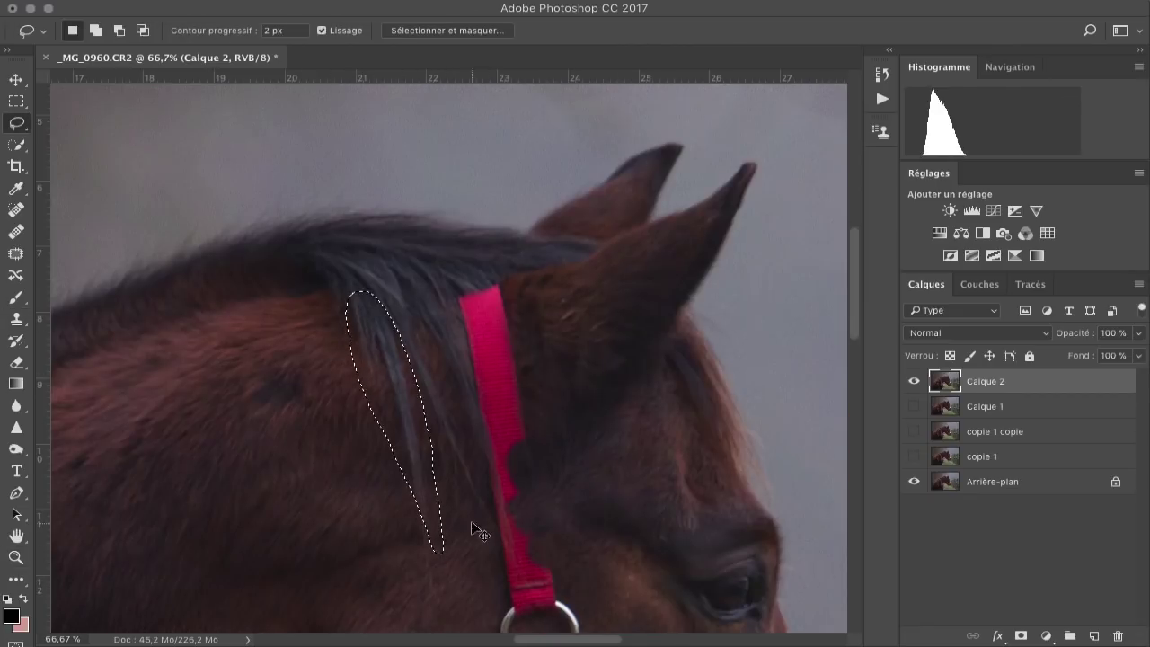
pyautogui.press('super+j')
pyautogui.press('v')
# - Move the copied mane strand over the upper part of the halter strap and rotate it about -12.7° to follow the mane
pyautogui.moveTo(424, 386); pyautogui.dragTo(505, 336)
pyautogui.press('super+t')
pyautogui.moveTo(575, 347); pyautogui.dragTo(567, 326)
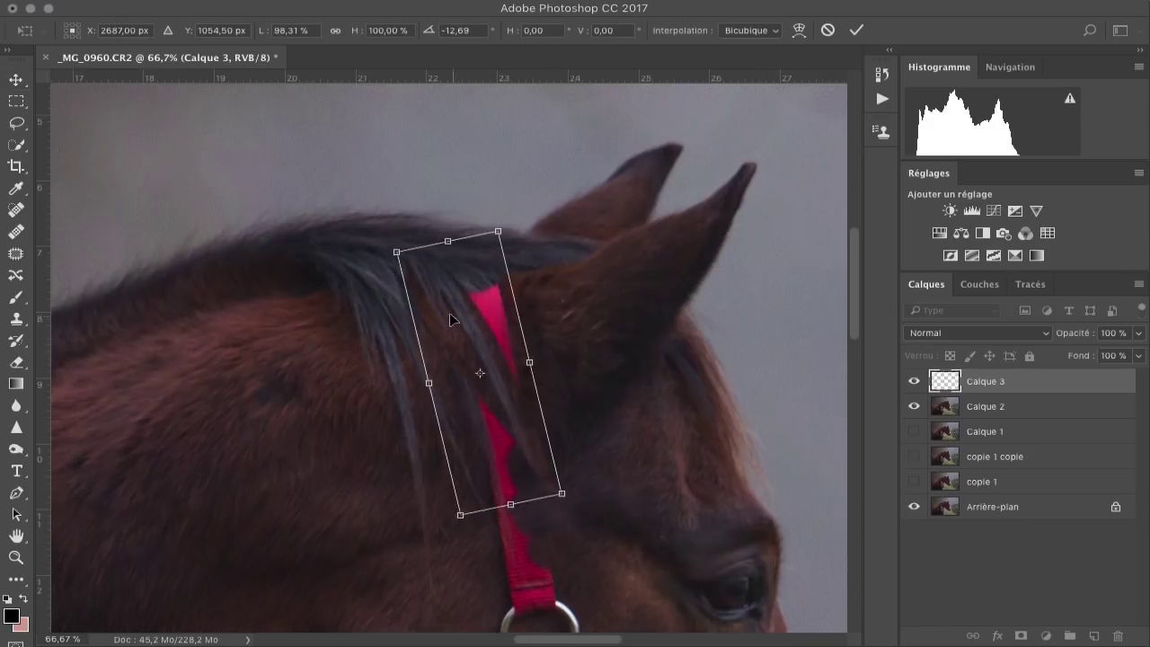
pyautogui.moveTo(449, 313); pyautogui.dragTo(474, 307)
pyautogui.press('Return')
# - Fine-tune the mane strand's position and rotation so it covers the strap's top corner beneath the mane
pyautogui.keyDown('super'); pyautogui.click(478, 339); pyautogui.keyUp('super')
pyautogui.moveTo(471, 360); pyautogui.dragTo(499, 404)
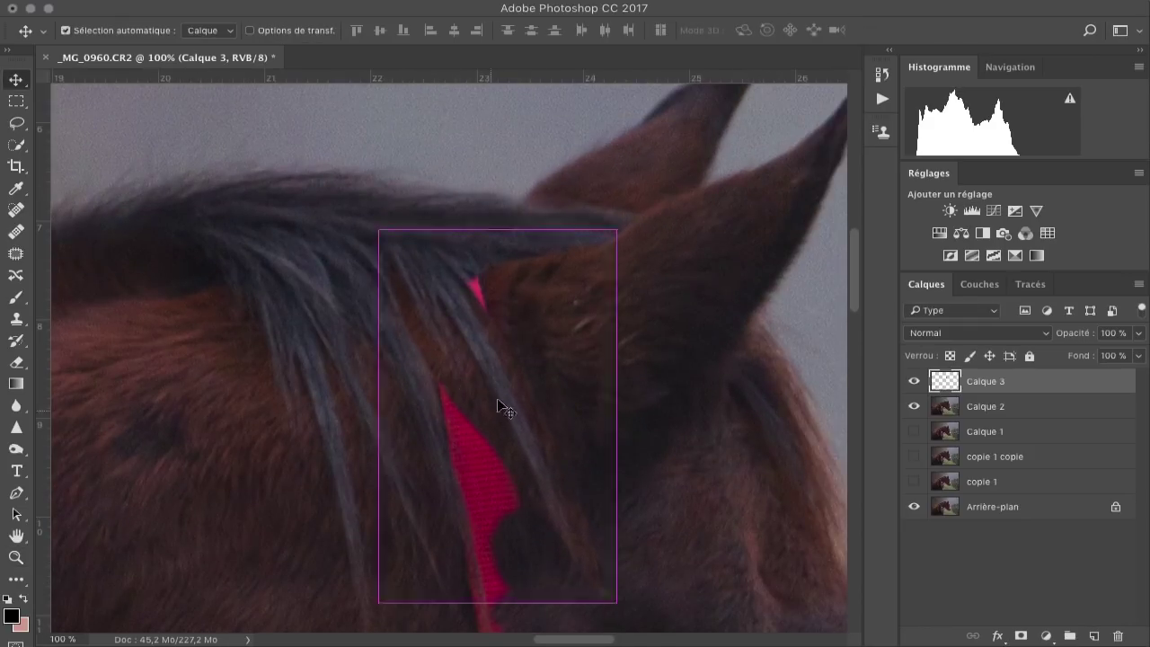
pyautogui.press('super+t')
pyautogui.moveTo(625, 359); pyautogui.dragTo(630, 372)
pyautogui.moveTo(470, 308)
pyautogui.mouseDown()
pyautogui.moveTo(467, 318)
pyautogui.moveTo(475, 308)
pyautogui.mouseUp()
pyautogui.press('Return')
# - Add a layer mask to Calque 3 and fade the strand's surrounding coat with a black 53 px brush at 37 % opacity
pyautogui.click(1021, 634)
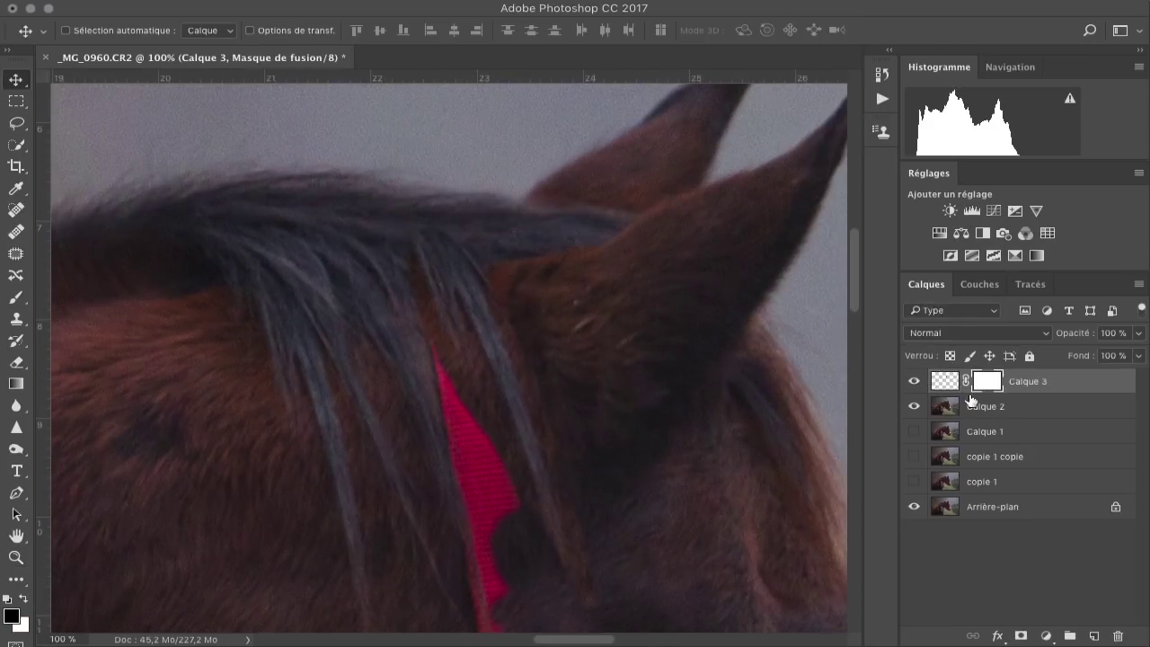
pyautogui.press('b')
pyautogui.rightClick(396, 203)
pyautogui.click(515, 235)
pyautogui.moveTo(528, 272); pyautogui.dragTo(518, 271)
pyautogui.click(380, 30)
pyautogui.moveTo(363, 56); pyautogui.dragTo(338, 56)
pyautogui.click(405, 230)
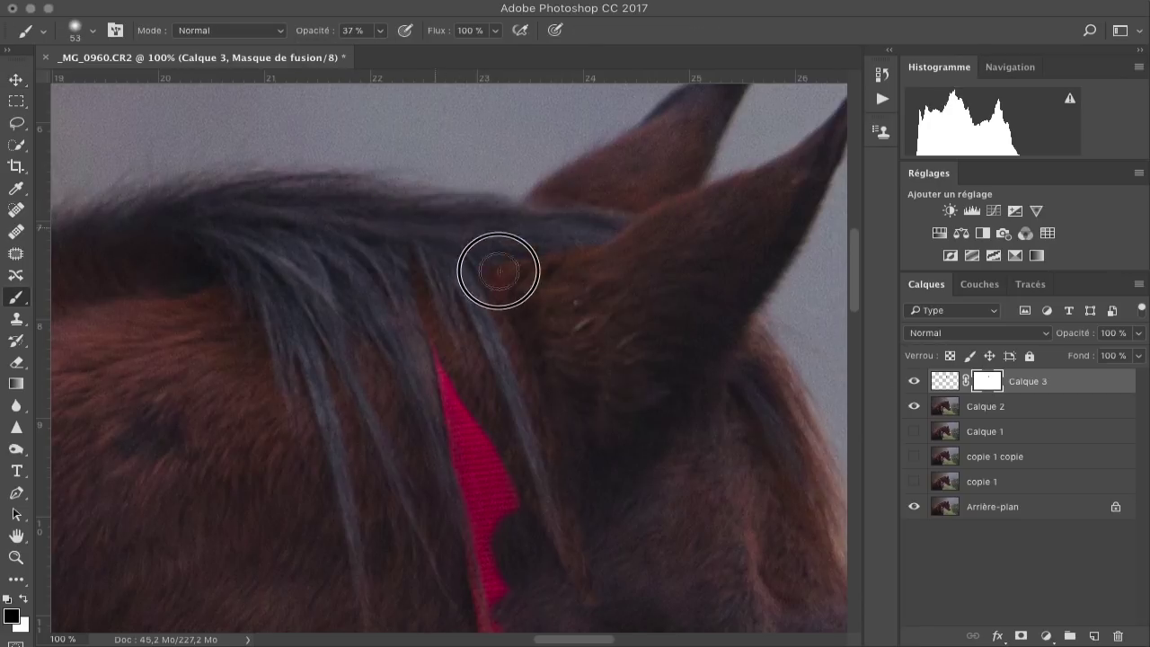
pyautogui.moveTo(438, 314); pyautogui.dragTo(490, 447)
pyautogui.moveTo(549, 350); pyautogui.dragTo(505, 240)
pyautogui.moveTo(526, 374)
pyautogui.mouseDown()
pyautogui.moveTo(479, 392)
pyautogui.moveTo(513, 367)
pyautogui.moveTo(484, 230)
pyautogui.mouseUp()
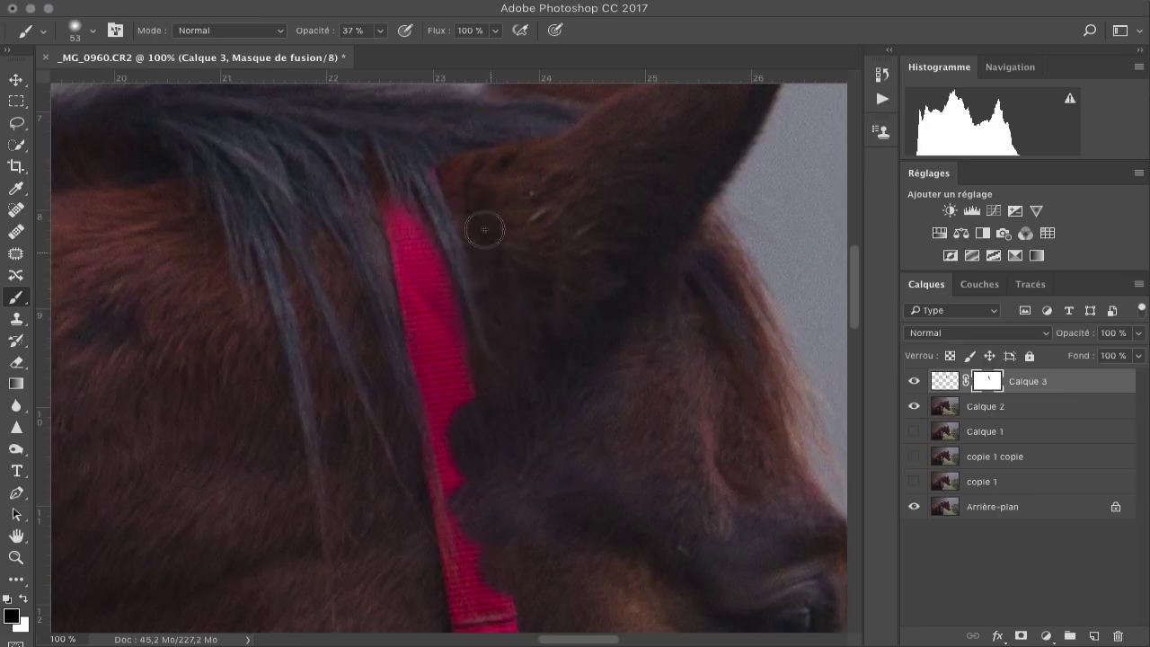
# - Merge Calque 3 with Calque 2 into a single layer
pyautogui.press('z')
pyautogui.keyDown('alt'); pyautogui.click(445, 409); pyautogui.keyUp('alt')
pyautogui.keyDown('alt'); pyautogui.click(445, 410); pyautogui.keyUp('alt')
pyautogui.click(418, 358)
pyautogui.click(418, 359)
pyautogui.press('s')
pyautogui.keyDown('shift'); pyautogui.click(1045, 404); pyautogui.keyUp('shift')
pyautogui.rightClick(1046, 403)
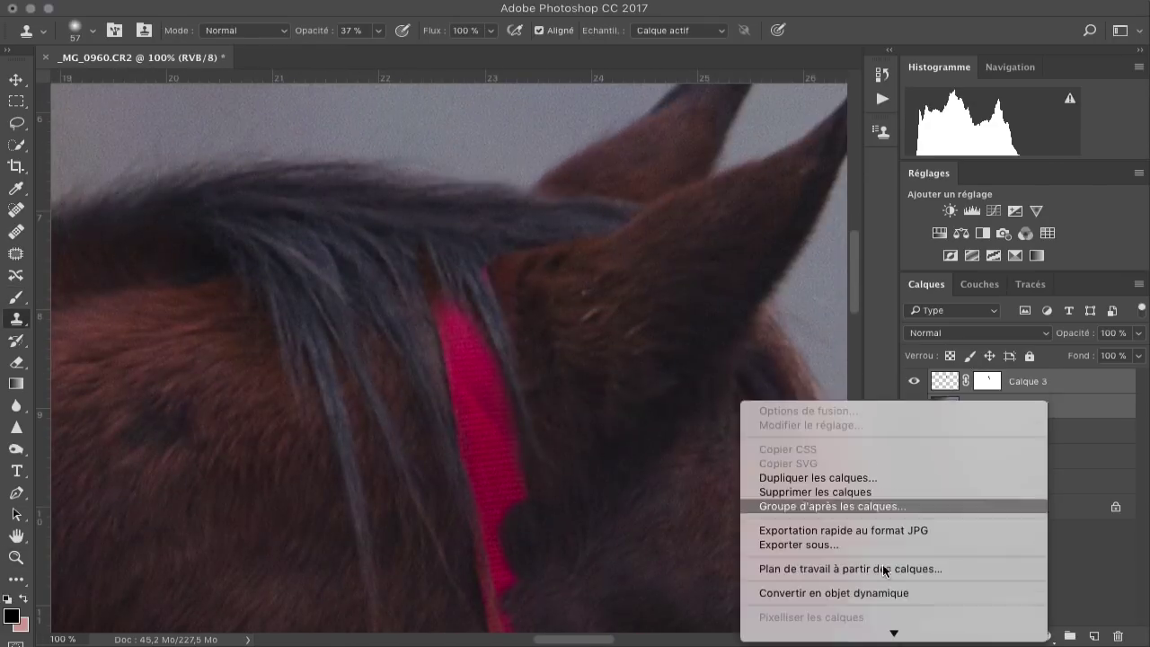
pyautogui.click(868, 501)
# - Duplicate the merged Calque 3 and hide the original
pyautogui.press('super+j')
pyautogui.click(911, 407)
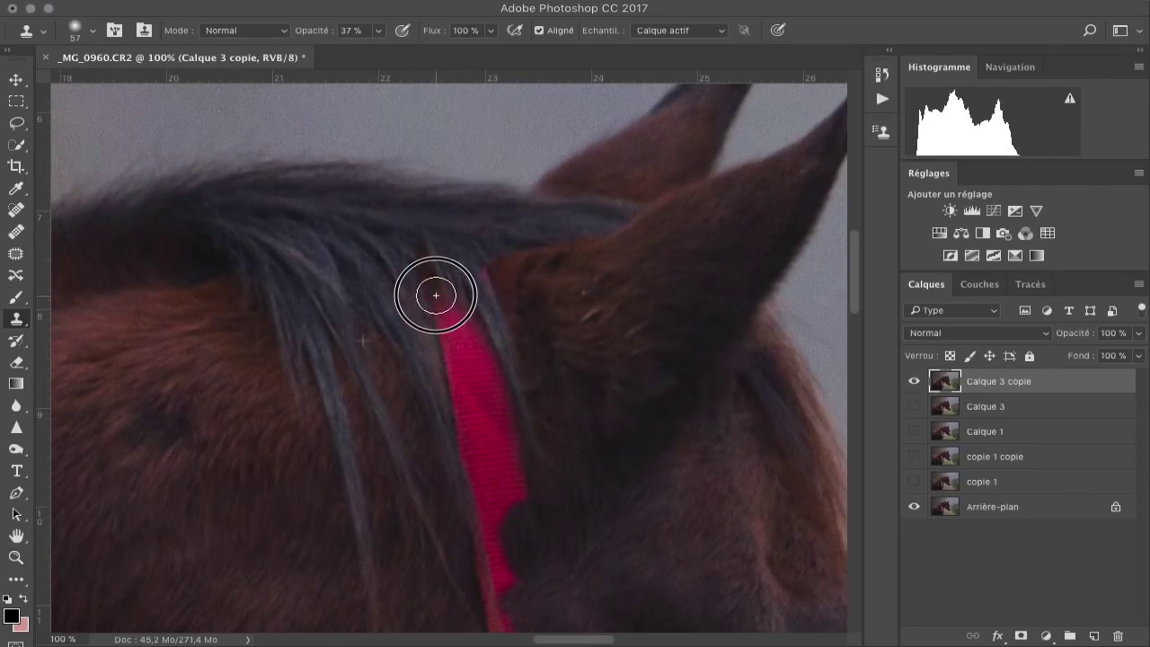
# - Clone coat over the halter strap's upper end beneath the mane at 37 % opacity and compare with the layer hidden
pyautogui.moveTo(435, 295); pyautogui.dragTo(407, 250)
pyautogui.moveTo(463, 323); pyautogui.dragTo(472, 360)
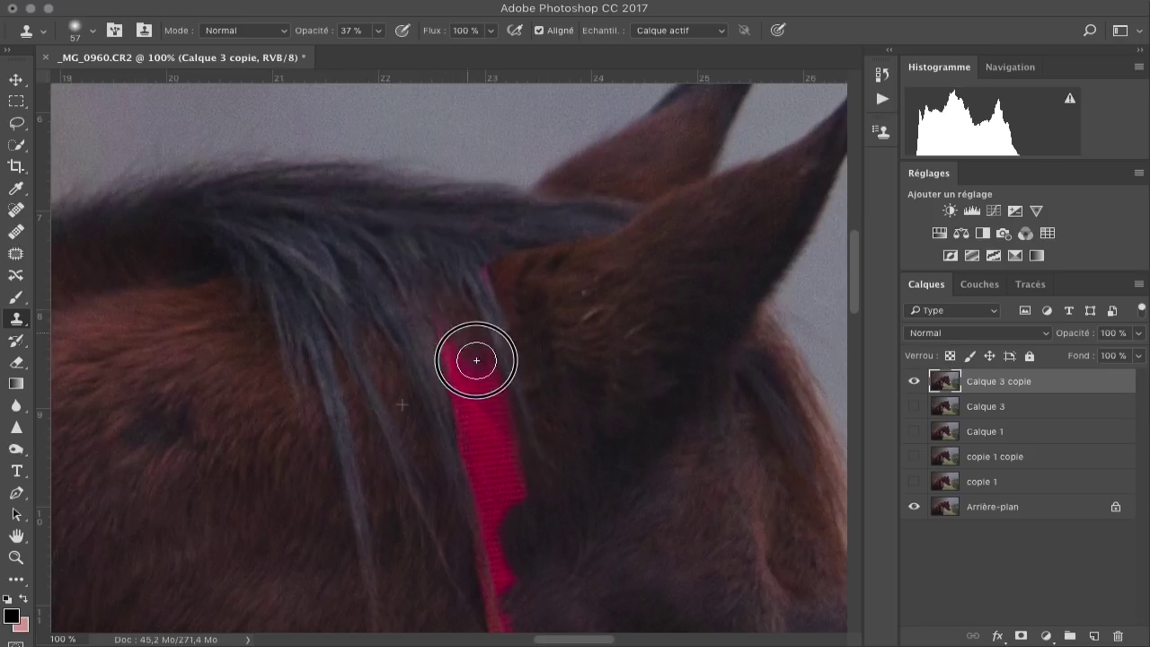
pyautogui.scroll(-3, 424, 248)
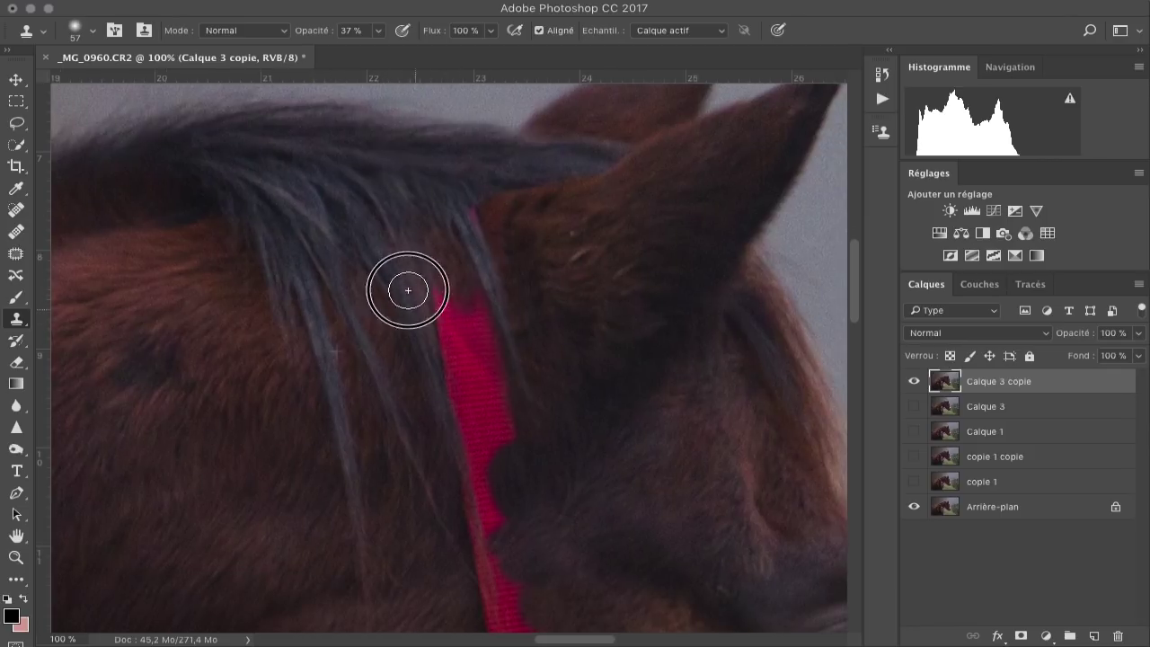
pyautogui.moveTo(407, 290); pyautogui.dragTo(433, 288)
pyautogui.moveTo(486, 335); pyautogui.dragTo(445, 244)
pyautogui.press('z')
pyautogui.keyDown('alt'); pyautogui.click(369, 431); pyautogui.keyUp('alt')
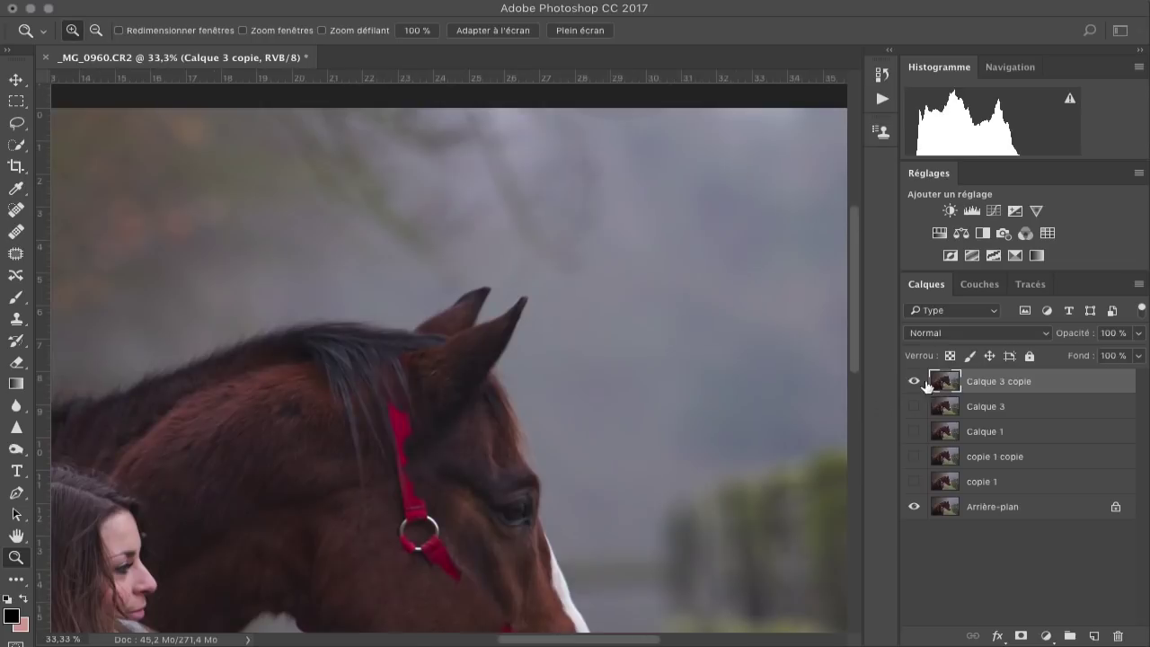
pyautogui.click(914, 381)
pyautogui.click(913, 381)
# - Raise the clone opacity to 96 % and cover the cheek strap below the mane with sampled dark coat
pyautogui.click(413, 458)
pyautogui.press('s')
pyautogui.hscroll(-8, 401, 335)
pyautogui.scroll(-2, 402, 335)
pyautogui.keyDown('alt'); pyautogui.click(251, 336); pyautogui.keyUp('alt')
pyautogui.click(379, 32)
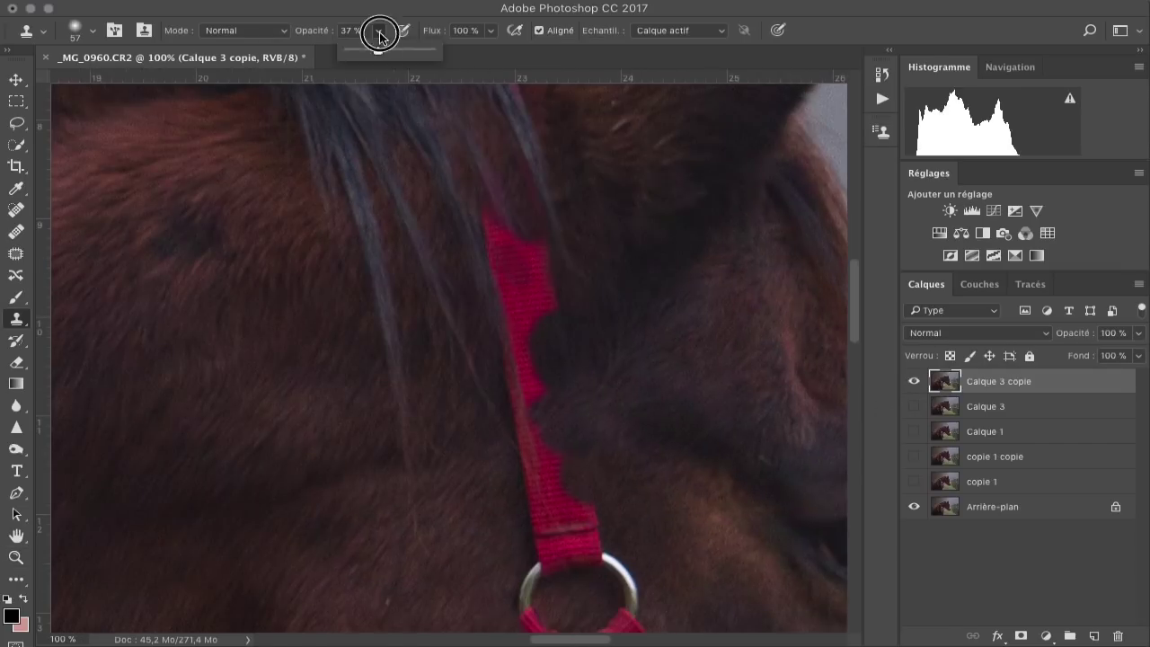
pyautogui.moveTo(506, 255)
pyautogui.mouseDown()
pyautogui.moveTo(465, 140)
pyautogui.moveTo(501, 140)
pyautogui.mouseUp()
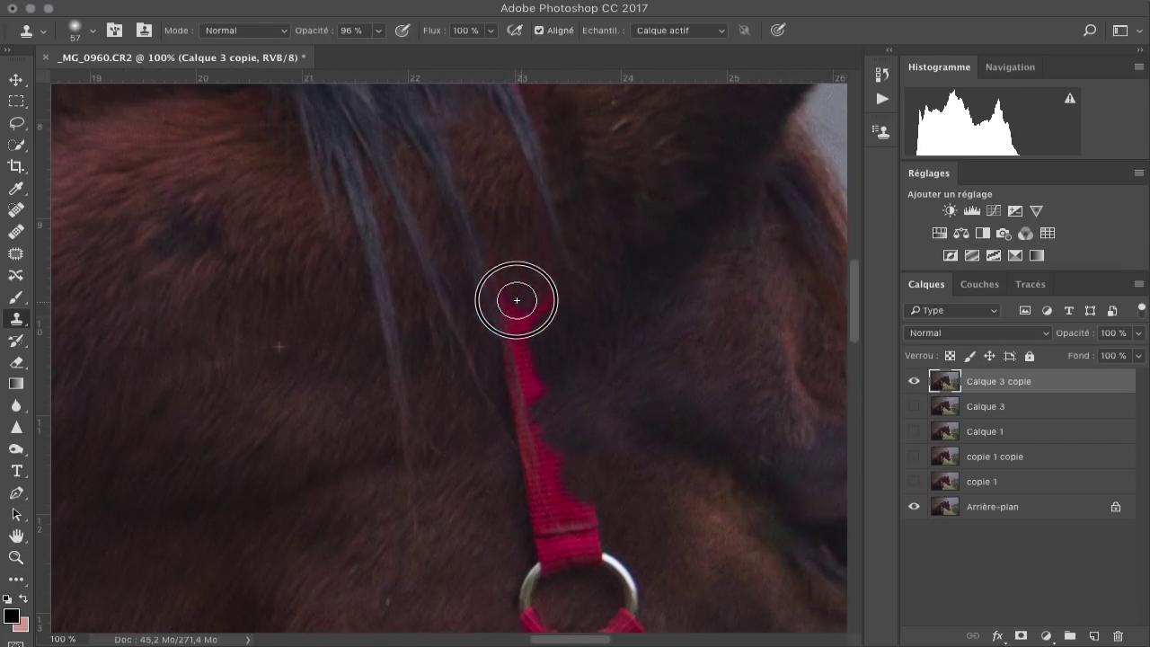
pyautogui.moveTo(520, 340); pyautogui.dragTo(546, 298)
# - Clone coat over the narrow cheek strap section above the upper ring at 52 % opacity
pyautogui.press('space')
pyautogui.moveTo(441, 351); pyautogui.dragTo(468, 244)
pyautogui.keyDown('alt'); pyautogui.click(242, 401); pyautogui.keyUp('alt')
pyautogui.click(577, 236)
pyautogui.click(379, 31)
pyautogui.moveTo(386, 51); pyautogui.dragTo(344, 51)
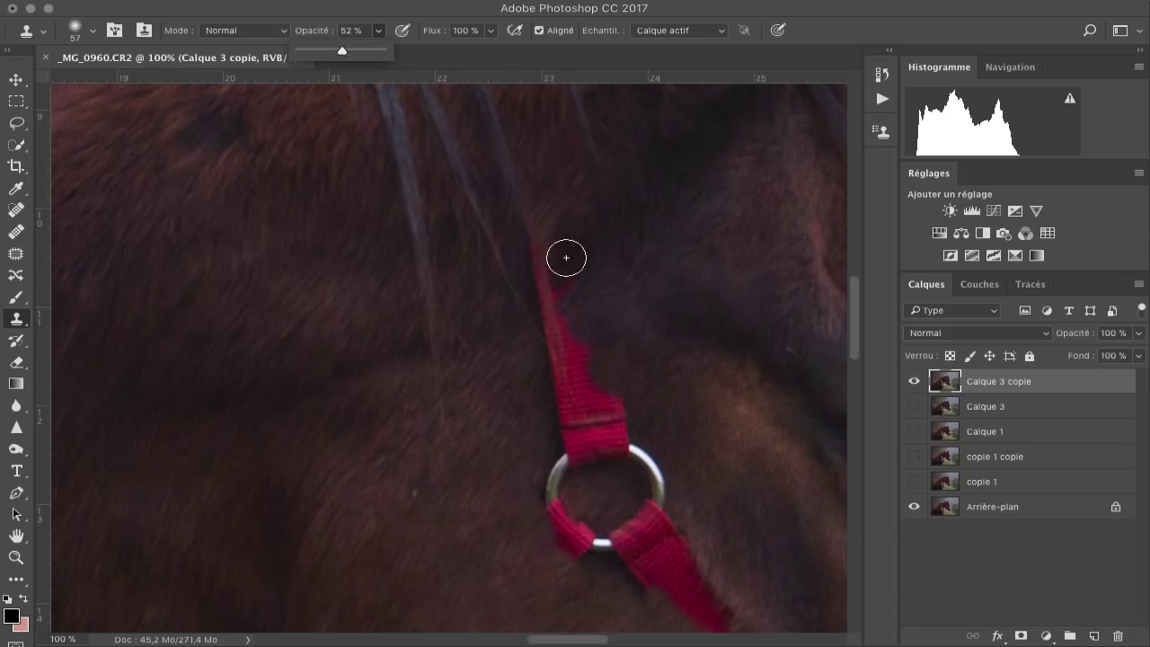
pyautogui.moveTo(546, 271)
pyautogui.mouseDown()
pyautogui.moveTo(539, 262)
pyautogui.moveTo(395, 299)
pyautogui.moveTo(396, 282)
pyautogui.mouseUp()
pyautogui.keyDown('alt'); pyautogui.click(531, 186); pyautogui.keyUp('alt')
pyautogui.moveTo(432, 239)
pyautogui.mouseDown()
pyautogui.moveTo(515, 323)
pyautogui.moveTo(454, 199)
pyautogui.mouseUp()
pyautogui.keyDown('alt'); pyautogui.click(303, 426); pyautogui.keyUp('alt')
pyautogui.moveTo(414, 281); pyautogui.dragTo(411, 293)
# - Clone coat over the upper ring and its adjoining strap pieces at 87 % opacity
pyautogui.scroll(-2, 386, 341)
pyautogui.hscroll(-1, 386, 341)
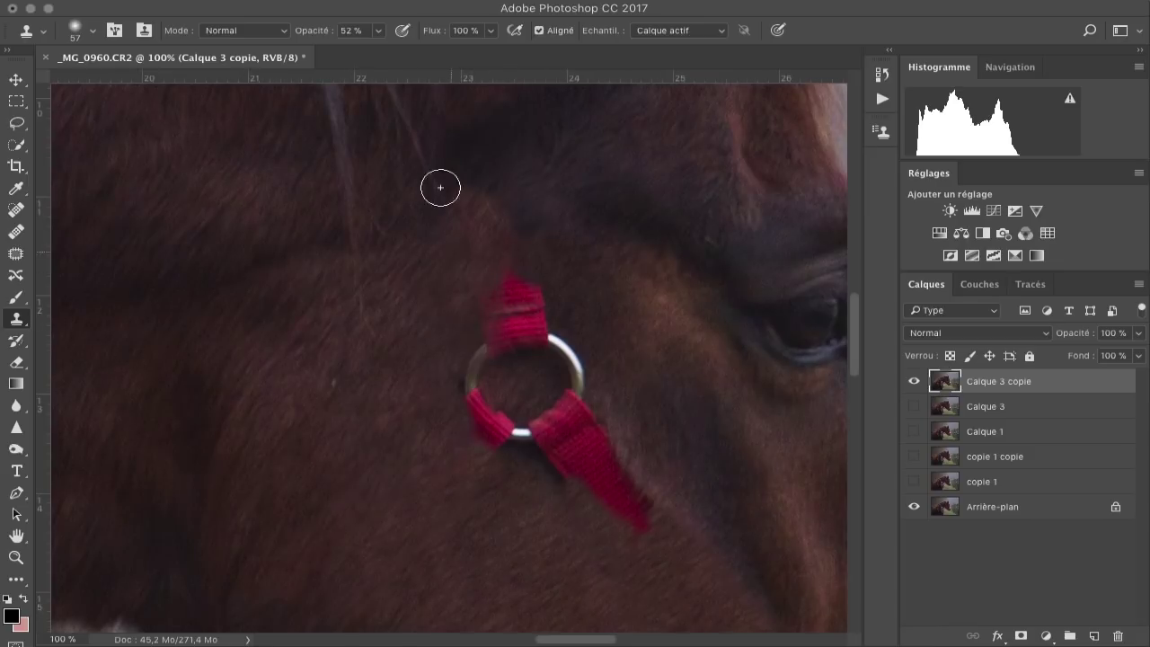
pyautogui.press('8')
pyautogui.press('7')
pyautogui.scroll(-2, 476, 296)
pyautogui.hscroll(1, 476, 296)
pyautogui.moveTo(493, 365)
pyautogui.mouseDown()
pyautogui.moveTo(580, 403)
pyautogui.moveTo(581, 358)
pyautogui.mouseUp()
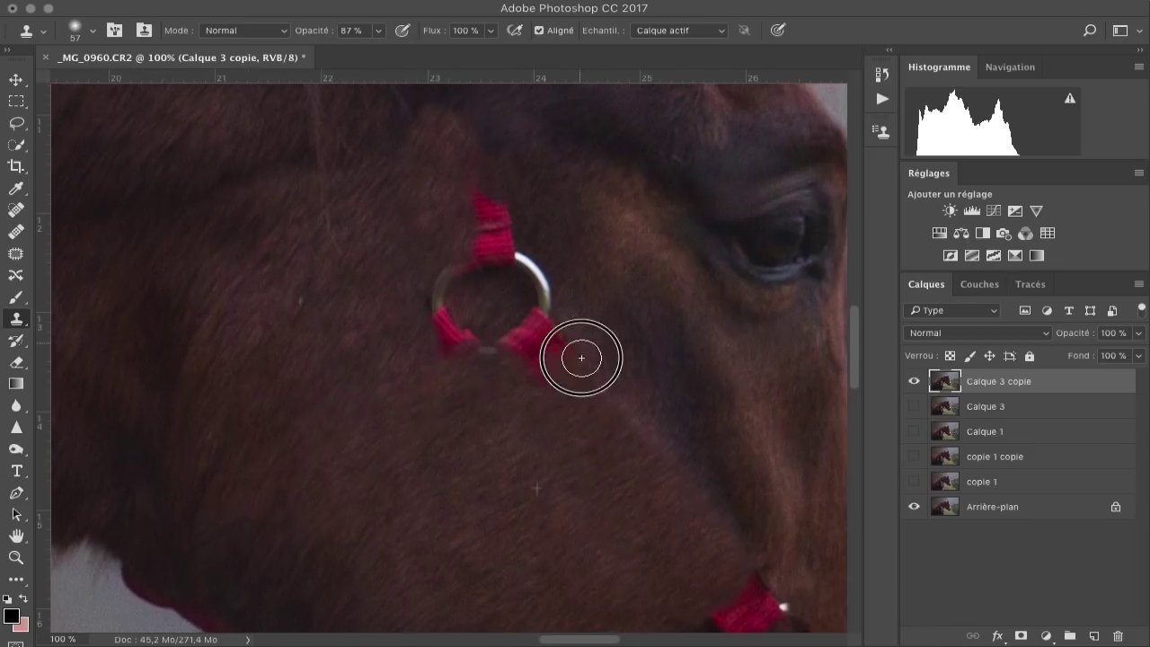
pyautogui.moveTo(537, 282); pyautogui.dragTo(516, 194)
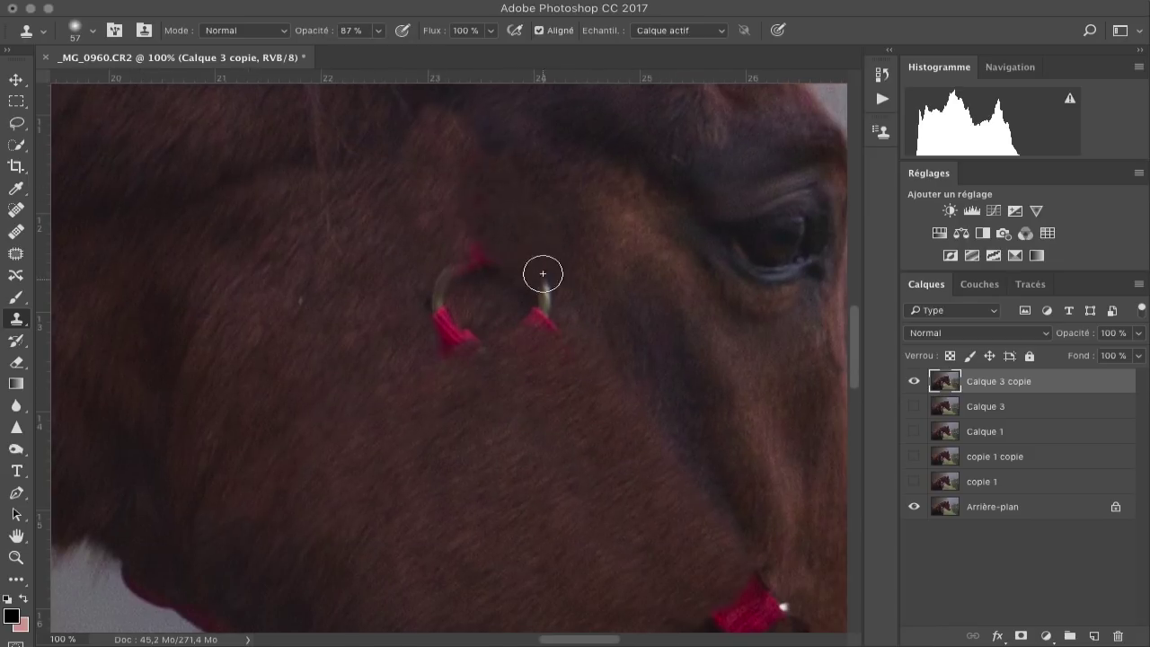
# - Clone away the last ring and strap remnants on the cheek at 100 % opacity
pyautogui.scroll(-5, 640, 365)
pyautogui.scroll(4, 444, 379)
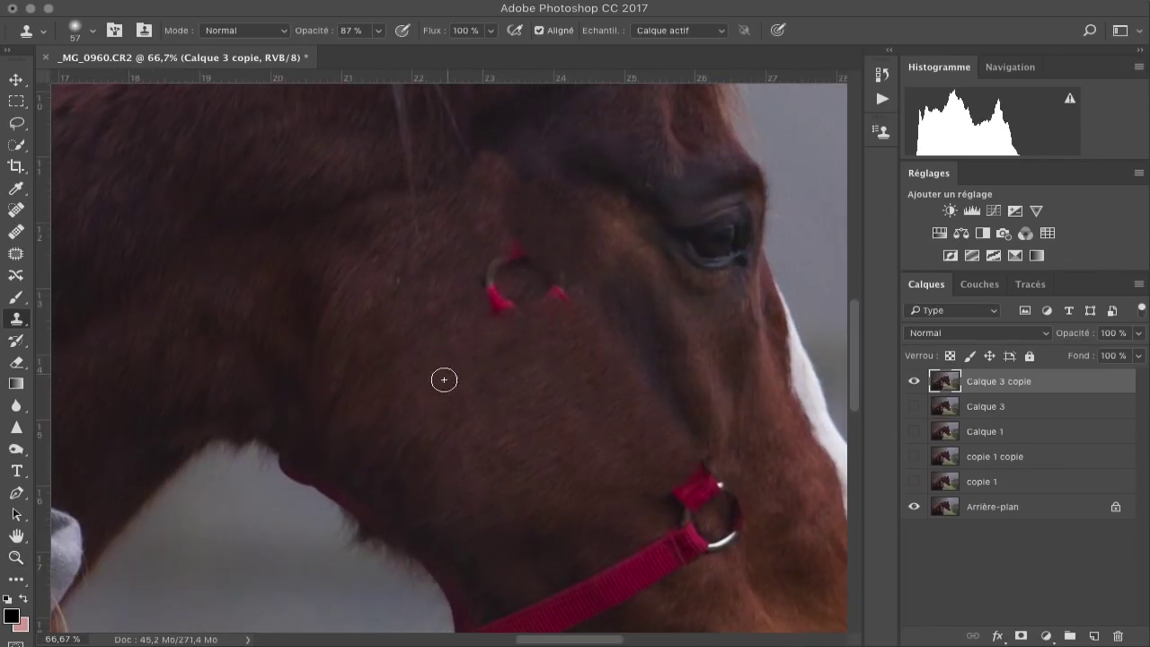
pyautogui.scroll(2, 554, 294)
pyautogui.press('0')
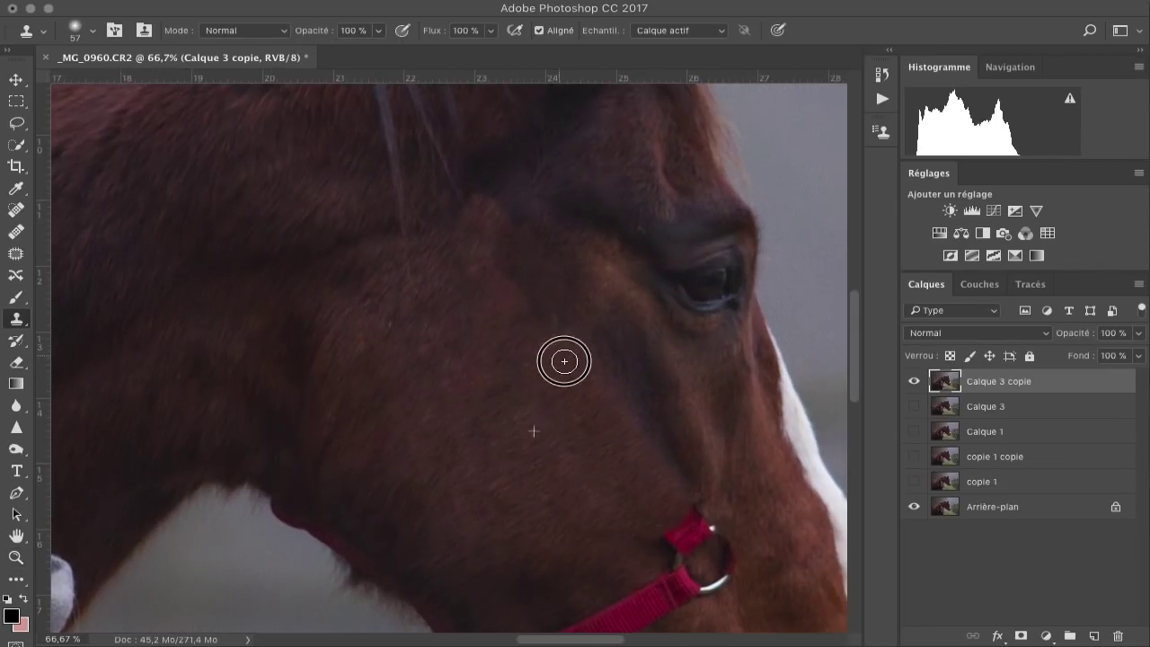
# - Clone coat over the middle and lower edge of the jaw strap, including the silver rim of its ring
pyautogui.scroll(-2, 508, 333)
pyautogui.scroll(1, 443, 374)
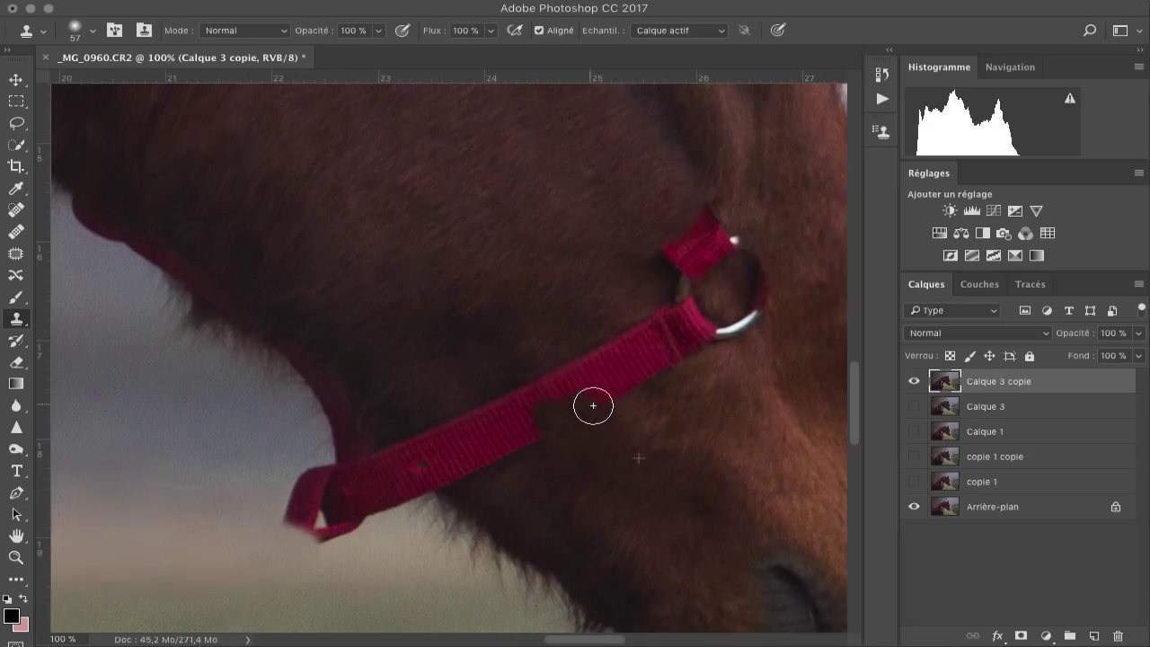
pyautogui.hscroll(3, 653, 383)
pyautogui.scroll(-1, 647, 342)
pyautogui.keyDown('alt'); pyautogui.click(374, 317); pyautogui.keyUp('alt')
pyautogui.click(449, 351)
pyautogui.keyDown('alt'); pyautogui.click(336, 355); pyautogui.keyUp('alt')
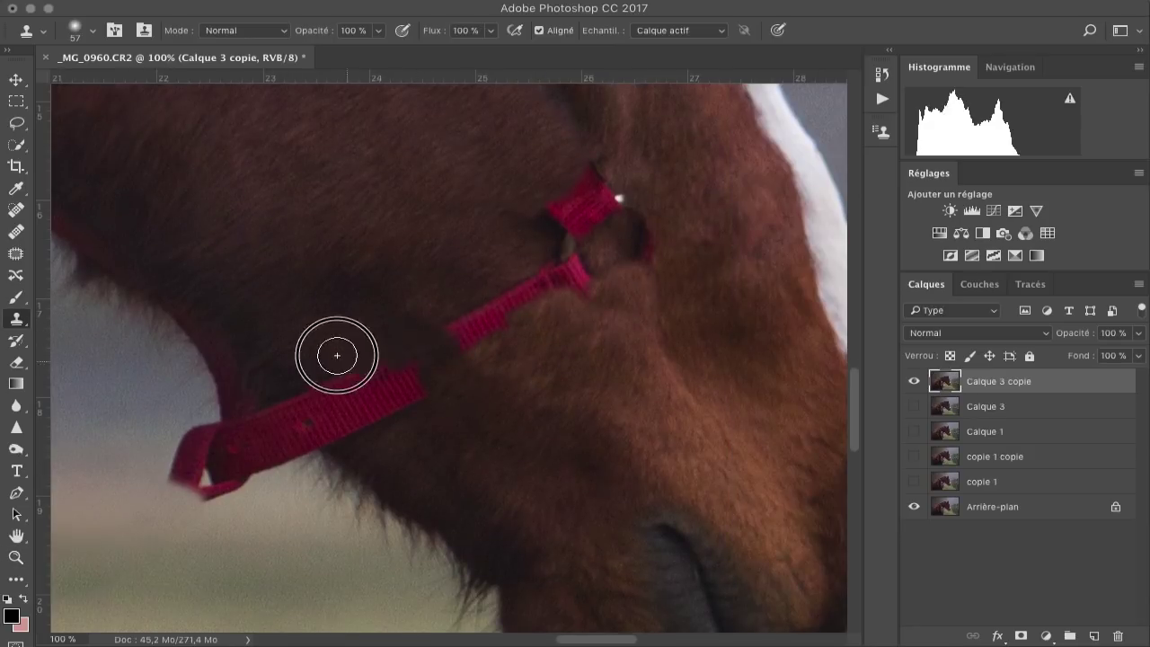
# - Clone coat and hair edge over the jaw strap's lower end near the chin
pyautogui.moveTo(385, 414)
pyautogui.mouseDown()
pyautogui.moveTo(378, 382)
pyautogui.moveTo(366, 423)
pyautogui.mouseUp()
pyautogui.moveTo(392, 368); pyautogui.dragTo(329, 419)
pyautogui.moveTo(391, 418); pyautogui.dragTo(439, 372)
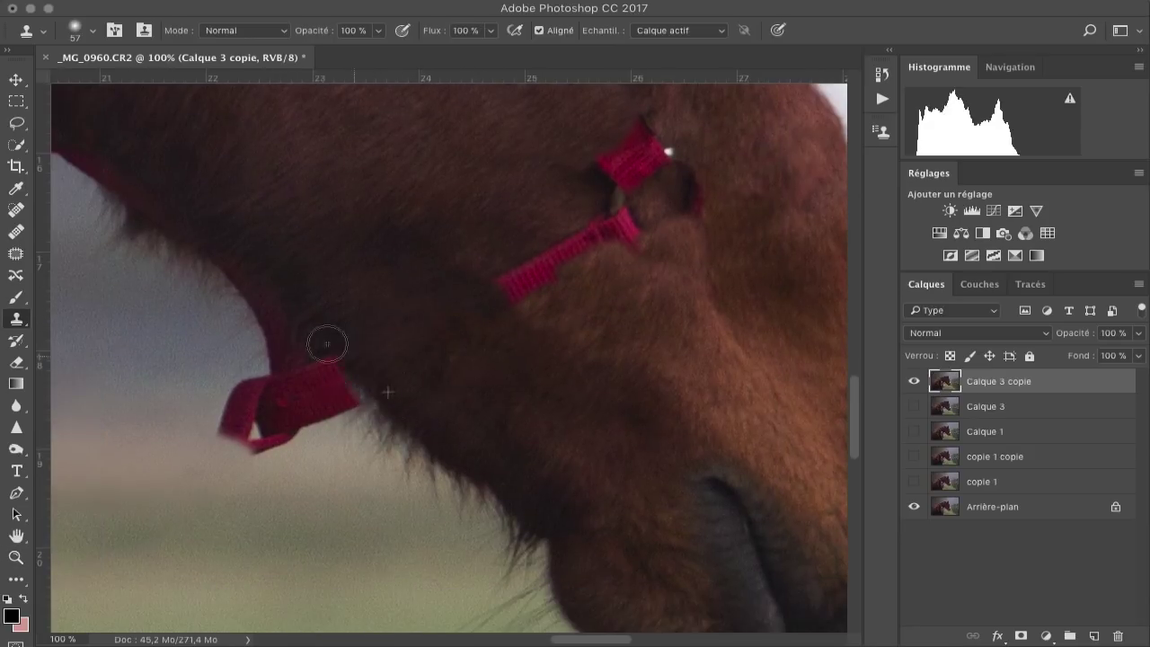
pyautogui.hscroll(-3, 326, 335)
pyautogui.moveTo(363, 387)
pyautogui.mouseDown()
pyautogui.moveTo(390, 362)
pyautogui.moveTo(456, 400)
pyautogui.moveTo(450, 356)
pyautogui.moveTo(432, 356)
pyautogui.moveTo(425, 380)
pyautogui.mouseUp()
# - Clone blurred background beneath the jaw where the strap loop hung, using a 102 px brush at 35 % opacity
pyautogui.hscroll(2, 385, 303)
pyautogui.hscroll(-4, 385, 303)
pyautogui.scroll(-1, 385, 302)
pyautogui.rightClick(385, 306)
pyautogui.click(378, 31)
pyautogui.click(335, 50)
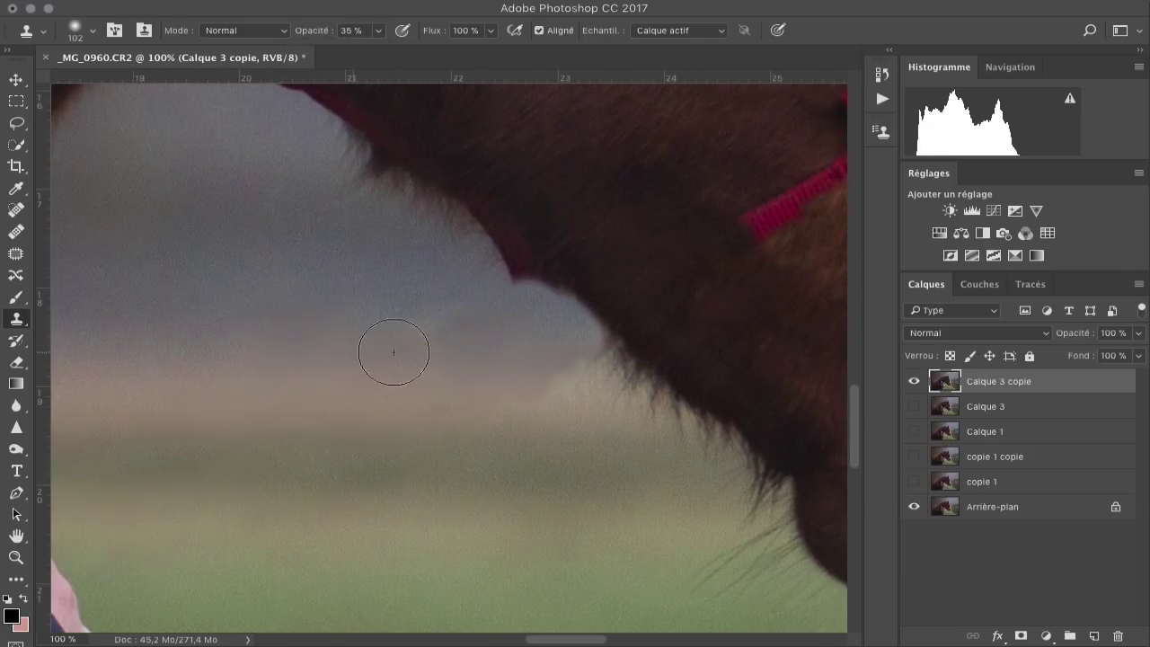
pyautogui.keyDown('alt'); pyautogui.click(394, 314); pyautogui.keyUp('alt')
pyautogui.click(544, 350)
pyautogui.keyDown('alt'); pyautogui.click(333, 372); pyautogui.keyUp('alt')
# - Duplicate Calque 3 copie and hide the original layer
pyautogui.keyDown('alt'); pyautogui.click(410, 458); pyautogui.keyUp('alt')
pyautogui.keyDown('alt'); pyautogui.click(411, 458); pyautogui.keyUp('alt')
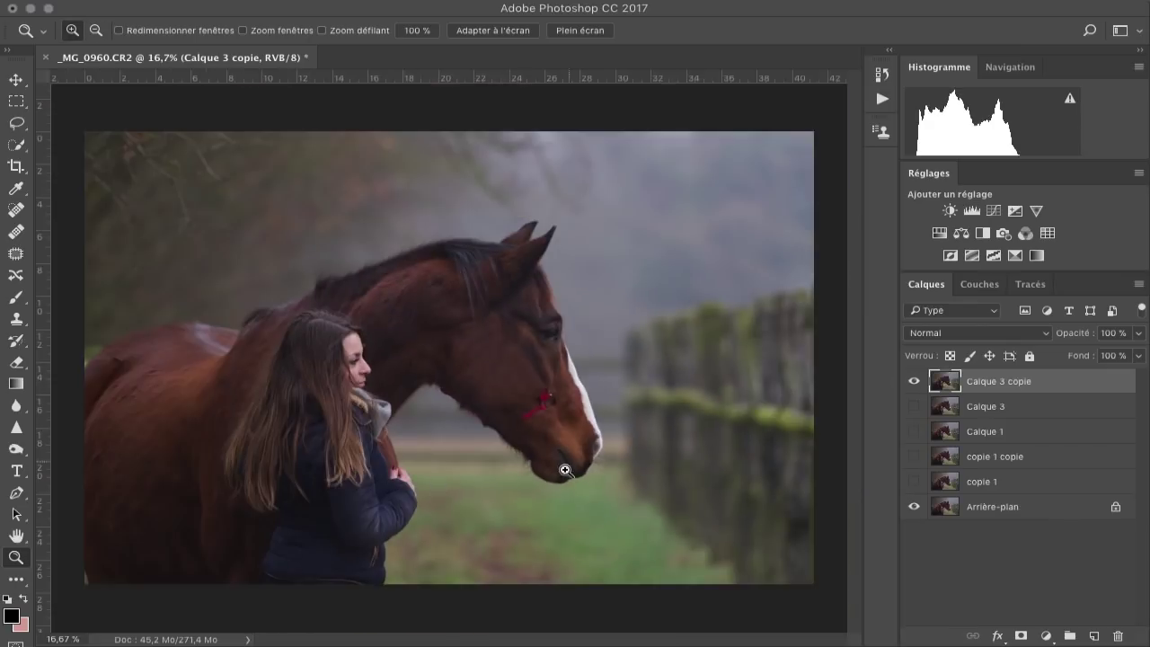
pyautogui.click(553, 443)
pyautogui.press('super+j')
pyautogui.click(914, 406)
# - Clone coat over the remaining strap and ring pieces above the muzzle with a 52 px brush at 90 % opacity
pyautogui.press('s')
pyautogui.scroll(2, 427, 362)
pyautogui.rightClick(465, 416)
pyautogui.moveTo(614, 434); pyautogui.dragTo(596, 434)
pyautogui.click(378, 30)
pyautogui.click(421, 51)
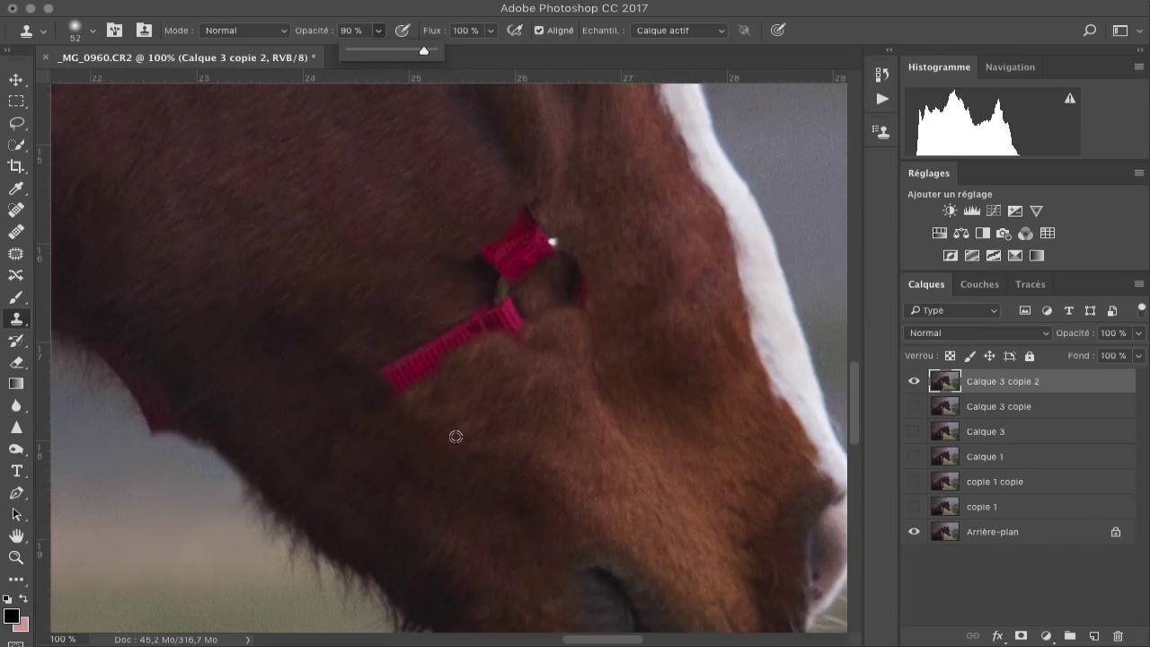
pyautogui.keyDown('alt'); pyautogui.click(456, 437); pyautogui.keyUp('alt')
pyautogui.keyDown('alt'); pyautogui.click(372, 321); pyautogui.keyUp('alt')
pyautogui.moveTo(419, 398); pyautogui.dragTo(445, 319)
pyautogui.moveTo(454, 260)
pyautogui.mouseDown()
pyautogui.moveTo(533, 221)
pyautogui.moveTo(505, 269)
pyautogui.mouseUp()
pyautogui.hscroll(3, 470, 363)
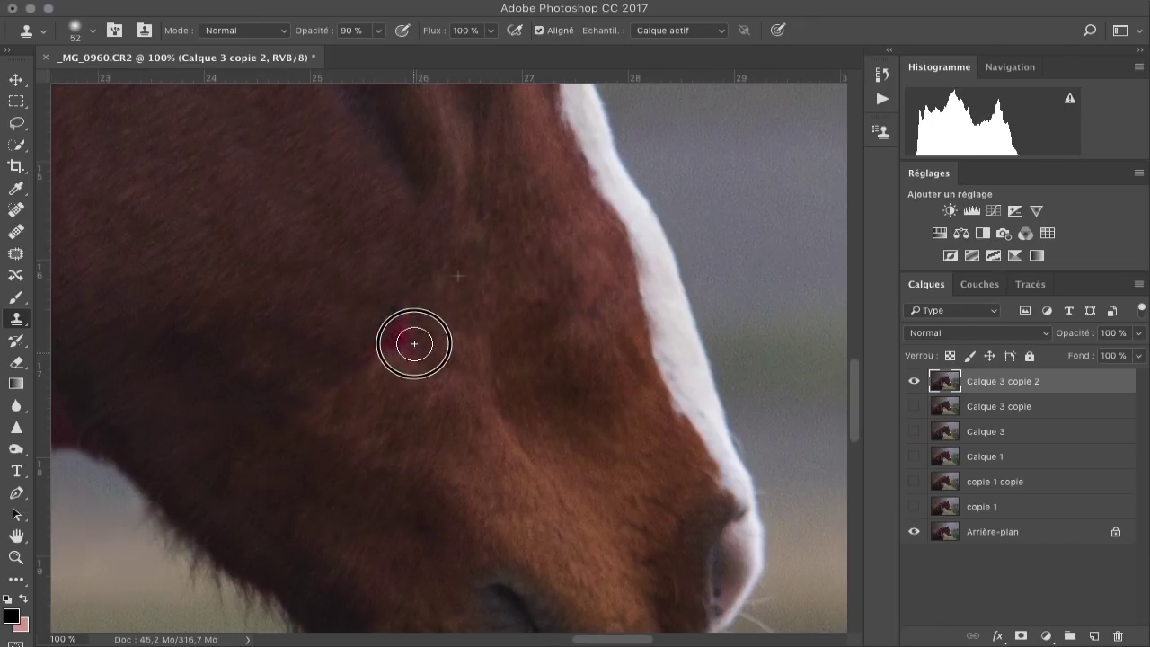
pyautogui.moveTo(414, 343); pyautogui.dragTo(350, 366)
# - Clone over the red strap edge along the underside of the jaw at 42 % opacity
pyautogui.moveTo(286, 267); pyautogui.dragTo(421, 261)
pyautogui.keyDown('alt'); pyautogui.click(416, 318); pyautogui.keyUp('alt')
pyautogui.keyDown('super'); pyautogui.click(396, 334); pyautogui.keyUp('super')
pyautogui.keyDown('super'); pyautogui.click(394, 334); pyautogui.keyUp('super')
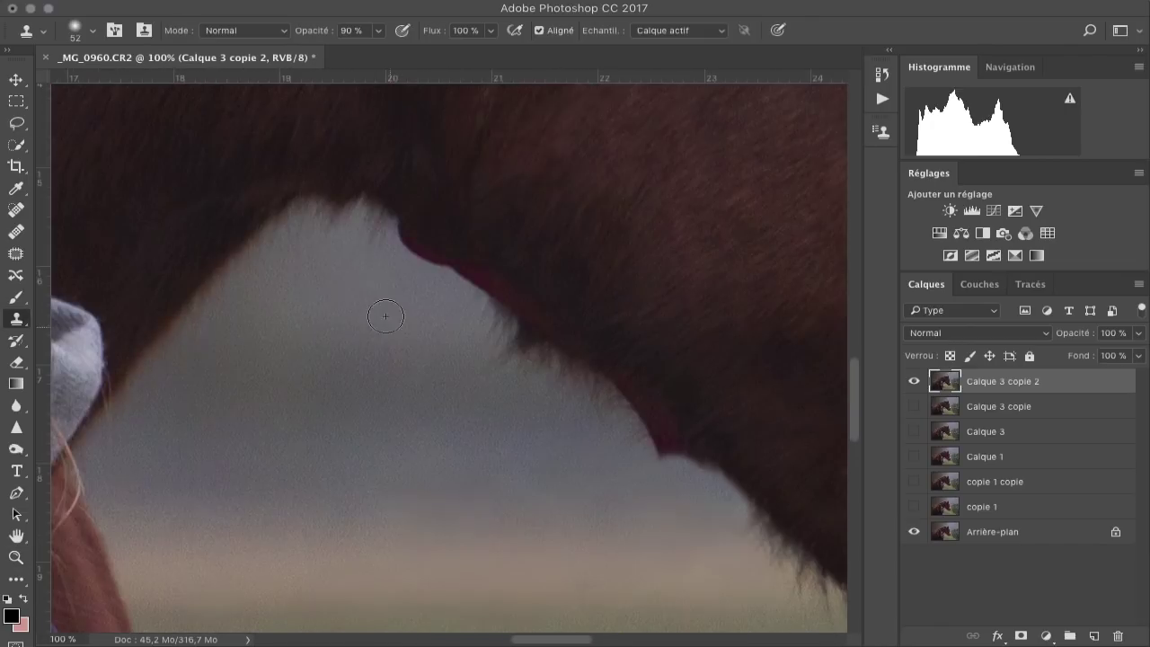
pyautogui.click(378, 31)
pyautogui.click(338, 51)
pyautogui.moveTo(392, 242)
pyautogui.mouseDown()
pyautogui.moveTo(452, 280)
pyautogui.moveTo(405, 227)
pyautogui.mouseUp()
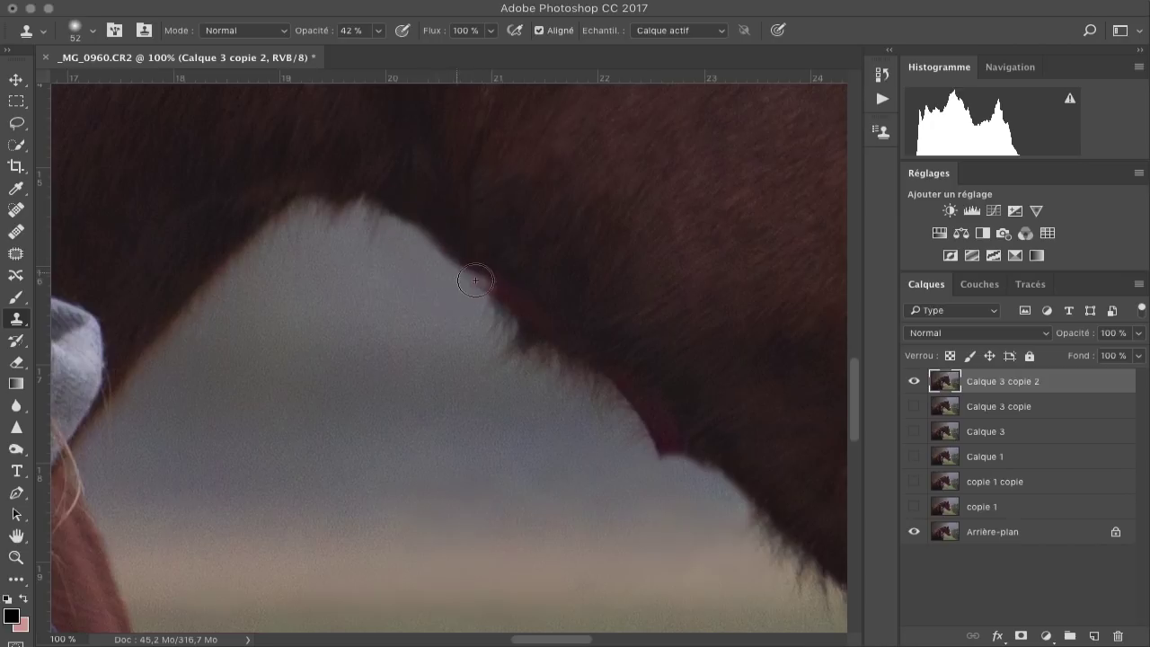
pyautogui.moveTo(481, 277)
pyautogui.mouseDown()
pyautogui.moveTo(514, 314)
pyautogui.moveTo(506, 290)
pyautogui.moveTo(462, 266)
pyautogui.mouseUp()
pyautogui.moveTo(561, 360)
pyautogui.mouseDown()
pyautogui.moveTo(472, 298)
pyautogui.moveTo(462, 314)
pyautogui.mouseUp()
pyautogui.moveTo(539, 330)
pyautogui.mouseDown()
pyautogui.moveTo(587, 373)
pyautogui.moveTo(529, 393)
pyautogui.moveTo(526, 310)
pyautogui.mouseUp()
pyautogui.scroll(-3, 411, 431)
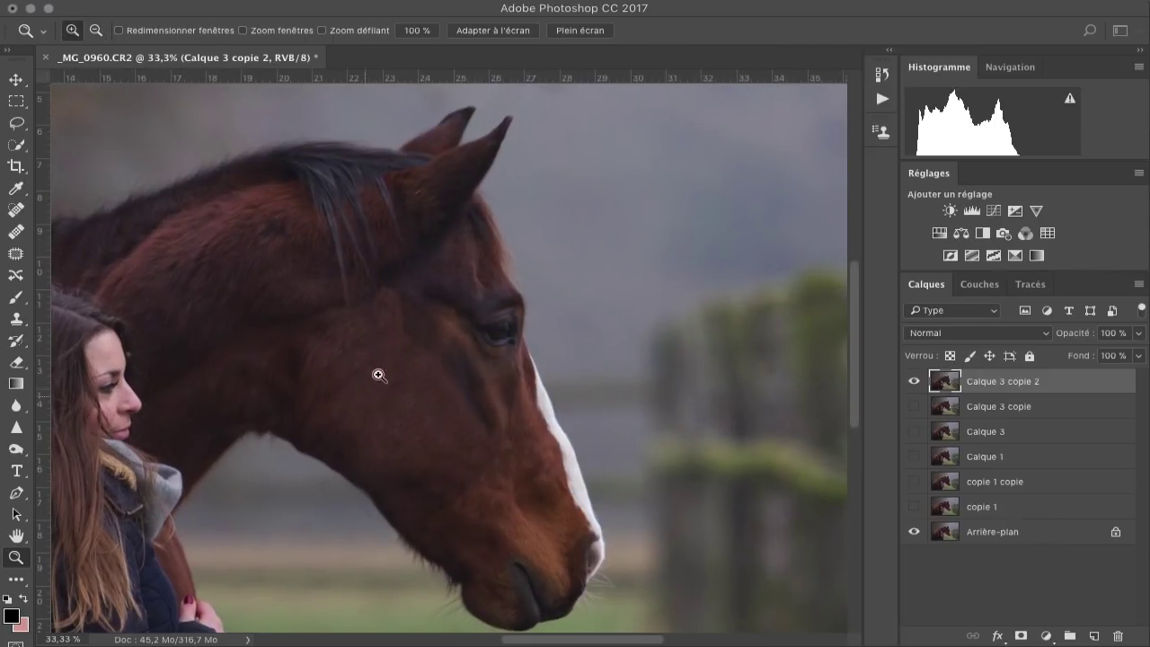
# - Compare the retouched layer with the original photo, duplicate Calque 3 copie 2 and hide the original layer
pyautogui.click(912, 384)
pyautogui.click(912, 384)
pyautogui.press('super+j')
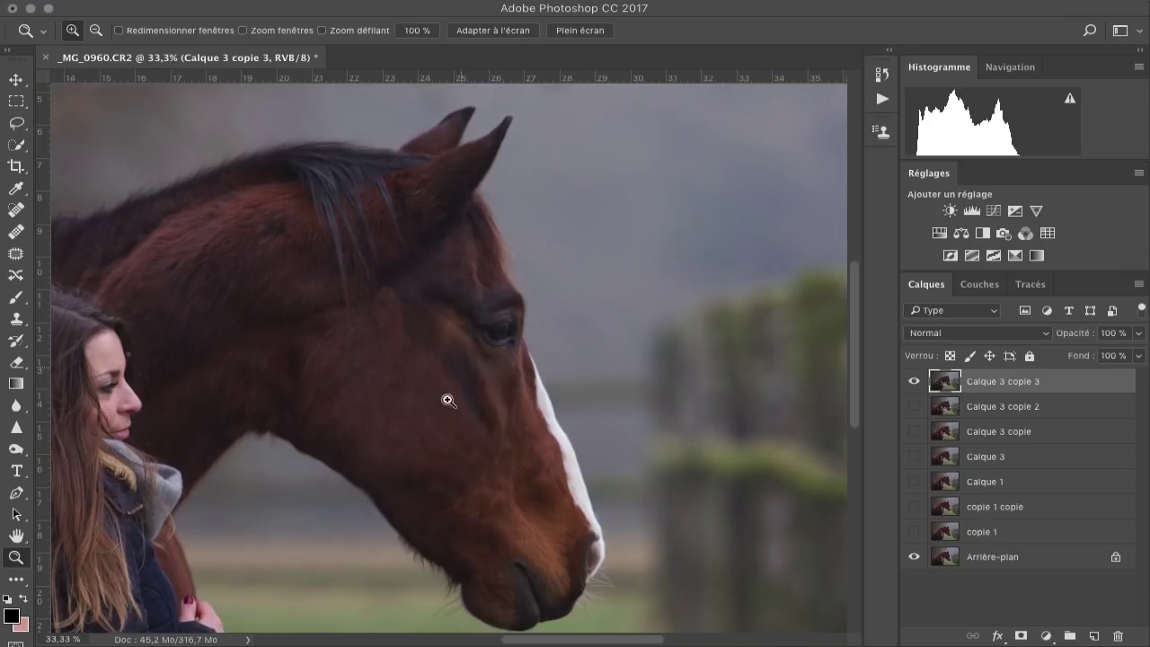
# - Use the Patch tool in Source mode to even out the discoloured coat streak between the mane tips and the eye
pyautogui.click(410, 339)
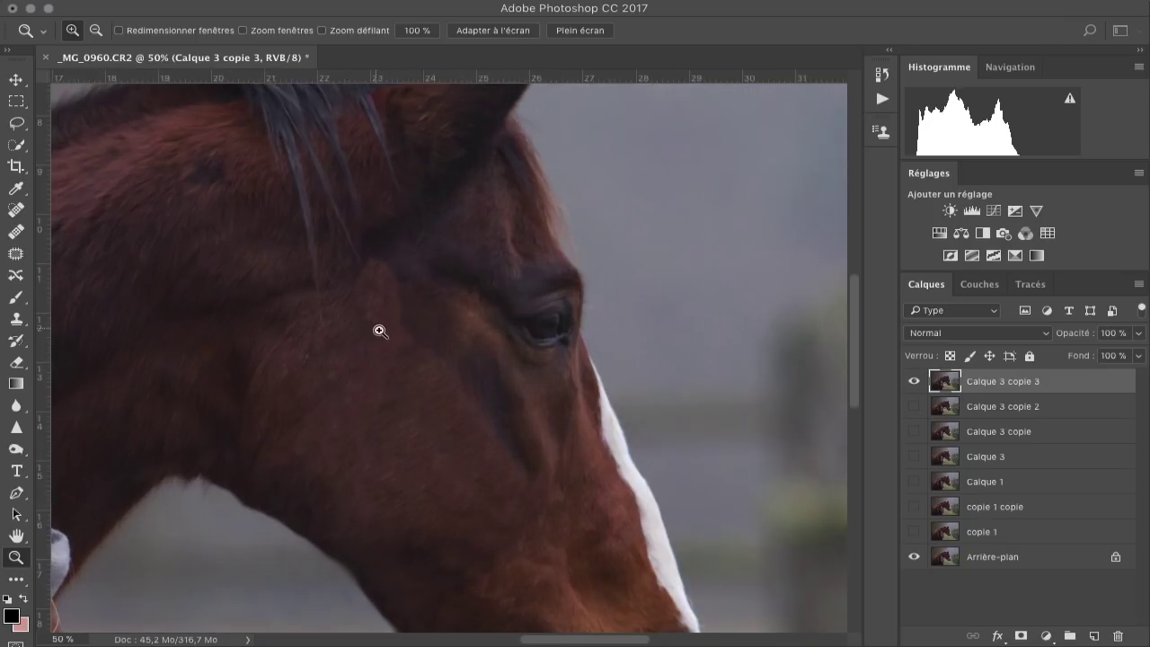
pyautogui.click(380, 331)
pyautogui.click(389, 358)
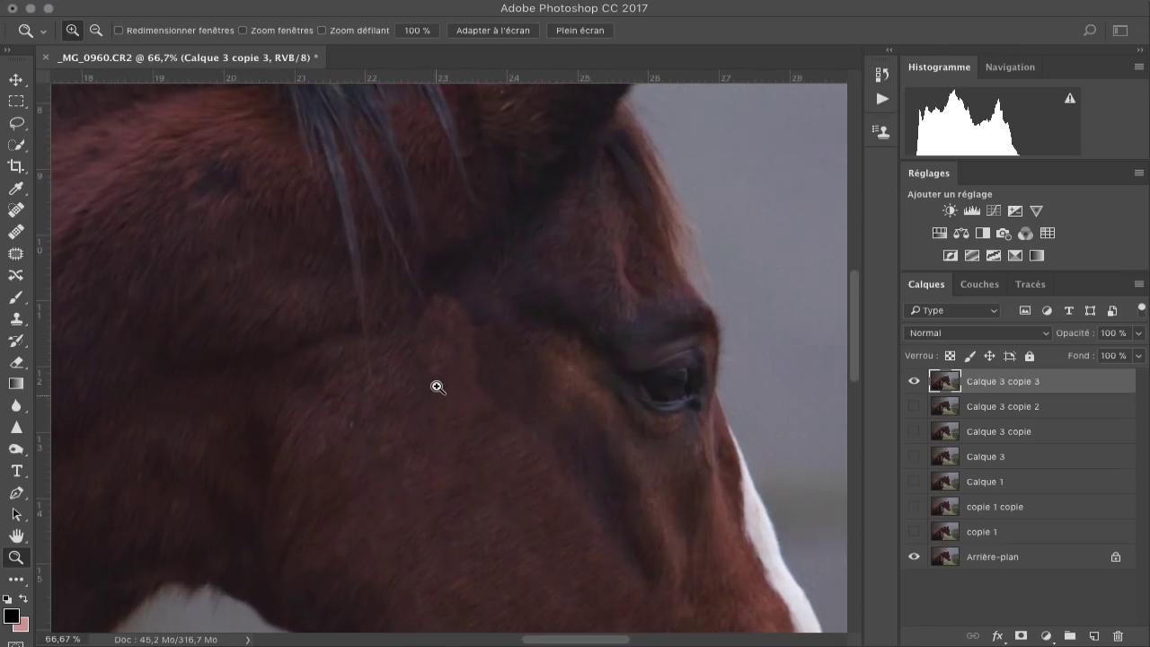
pyautogui.click(17, 255)
pyautogui.press('j')
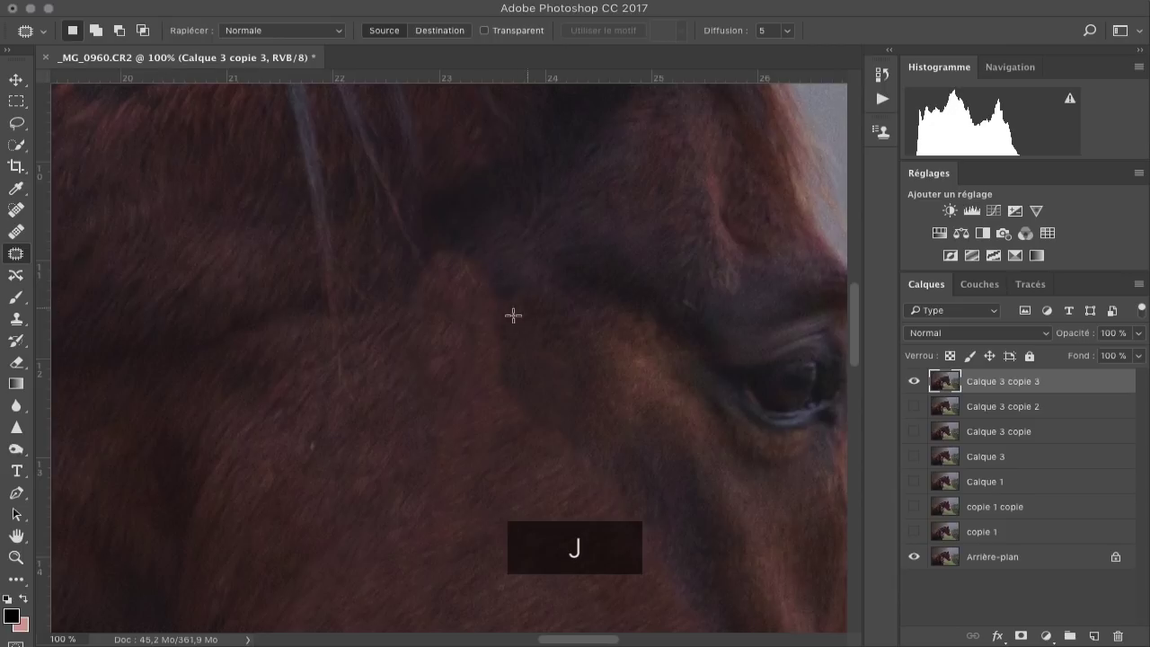
pyautogui.click(17, 257)
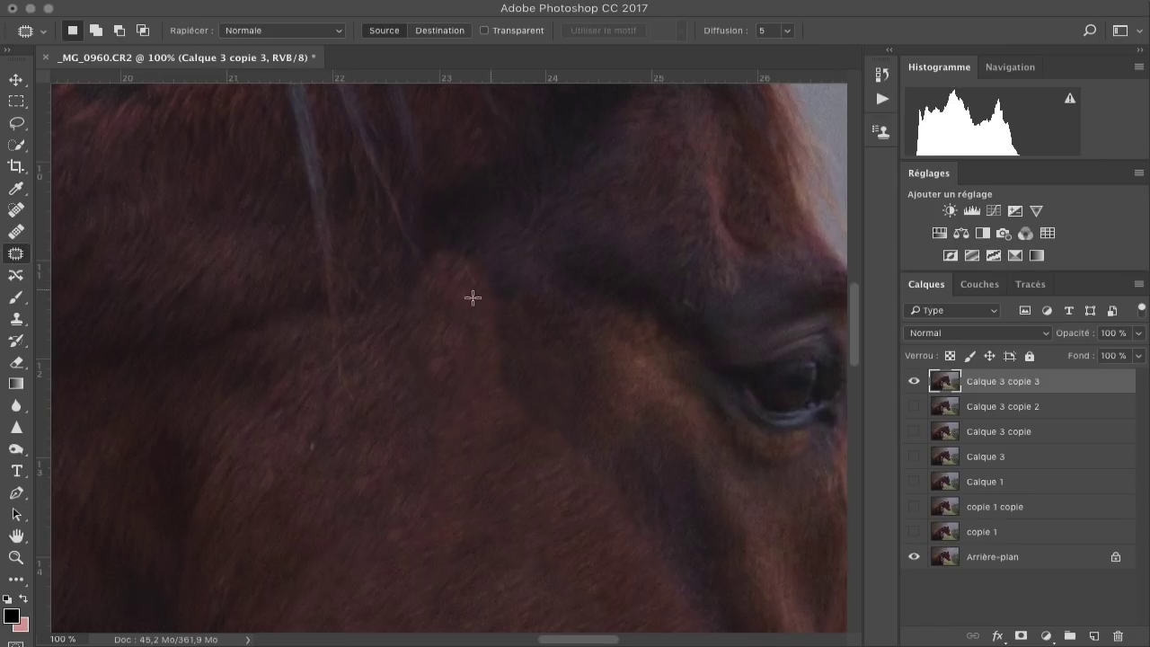
pyautogui.moveTo(468, 306)
pyautogui.mouseDown()
pyautogui.moveTo(444, 259)
pyautogui.moveTo(466, 245)
pyautogui.moveTo(497, 258)
pyautogui.moveTo(521, 324)
pyautogui.moveTo(520, 364)
pyautogui.moveTo(499, 395)
pyautogui.moveTo(481, 377)
pyautogui.moveTo(472, 313)
pyautogui.moveTo(478, 336)
pyautogui.moveTo(450, 374)
pyautogui.mouseUp()
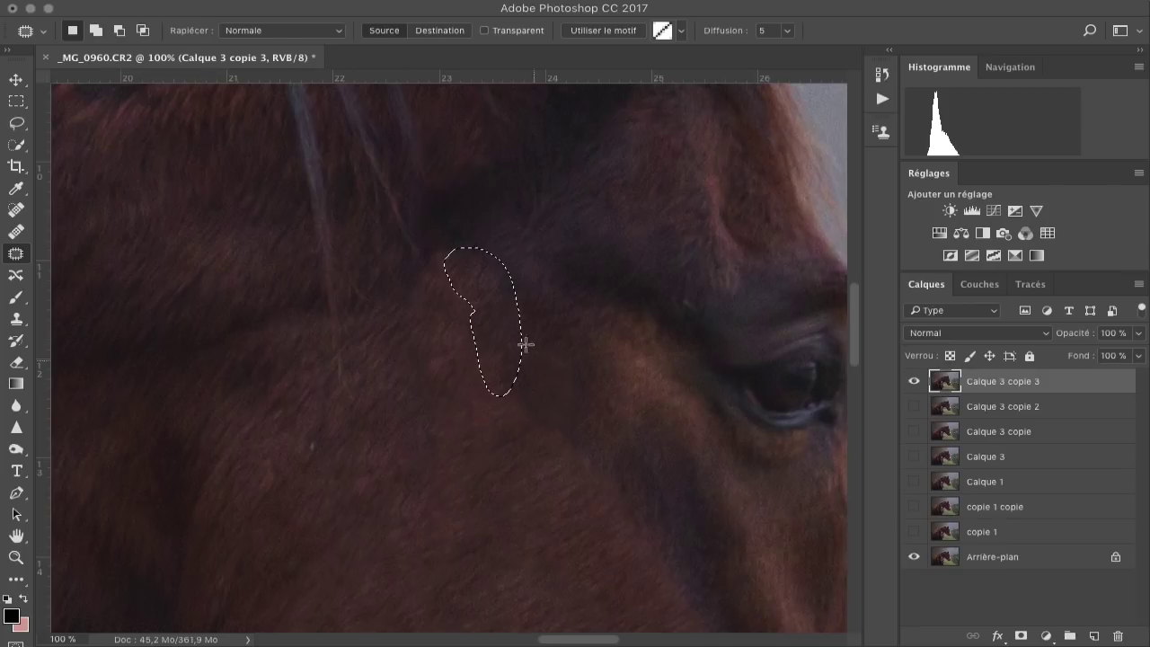
pyautogui.click(506, 423)
# - Patch uneven coat areas lower on the cheek and compare the result with the original photo
pyautogui.scroll(-4, 531, 434)
pyautogui.moveTo(551, 441)
pyautogui.mouseDown()
pyautogui.moveTo(593, 411)
pyautogui.moveTo(550, 512)
pyautogui.mouseUp()
pyautogui.scroll(-3, 583, 479)
pyautogui.click(633, 419)
pyautogui.press('z')
pyautogui.keyDown('alt'); pyautogui.click(547, 464); pyautogui.keyUp('alt')
pyautogui.click(911, 383)
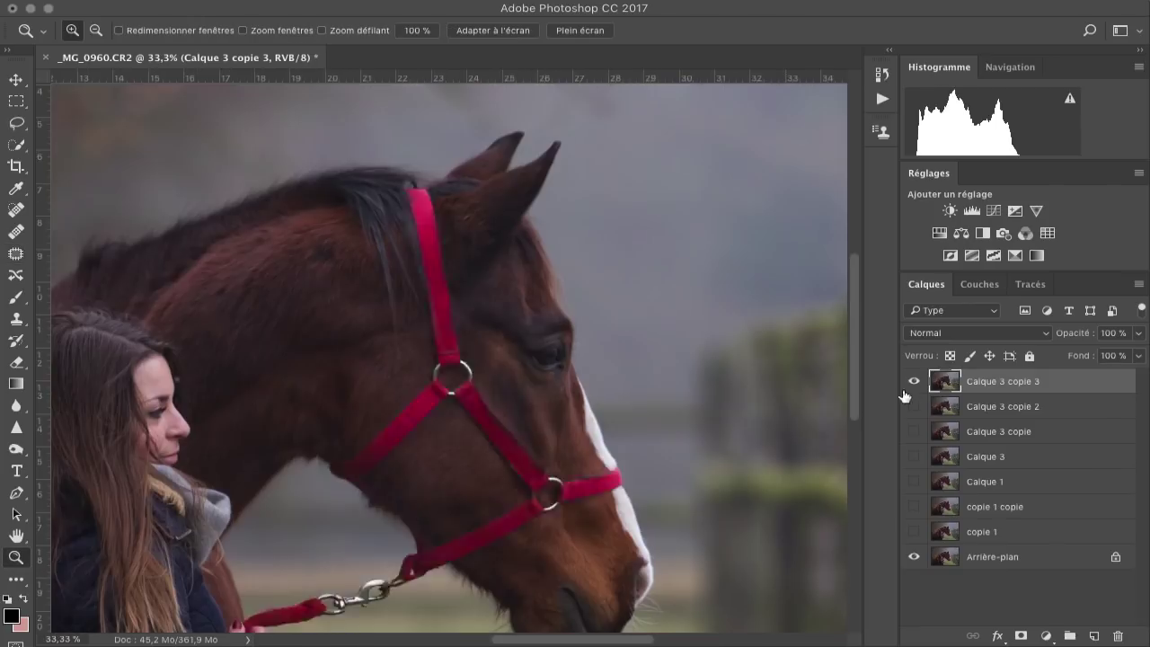
pyautogui.click(911, 382)
# - Patch the uneven coat above the muzzle where the lower halter ring sat
pyautogui.click(493, 393)
pyautogui.click(493, 393)
pyautogui.press('j')
pyautogui.moveTo(564, 292); pyautogui.dragTo(569, 291)
pyautogui.moveTo(539, 328); pyautogui.dragTo(577, 247)
pyautogui.moveTo(582, 266); pyautogui.dragTo(474, 295)
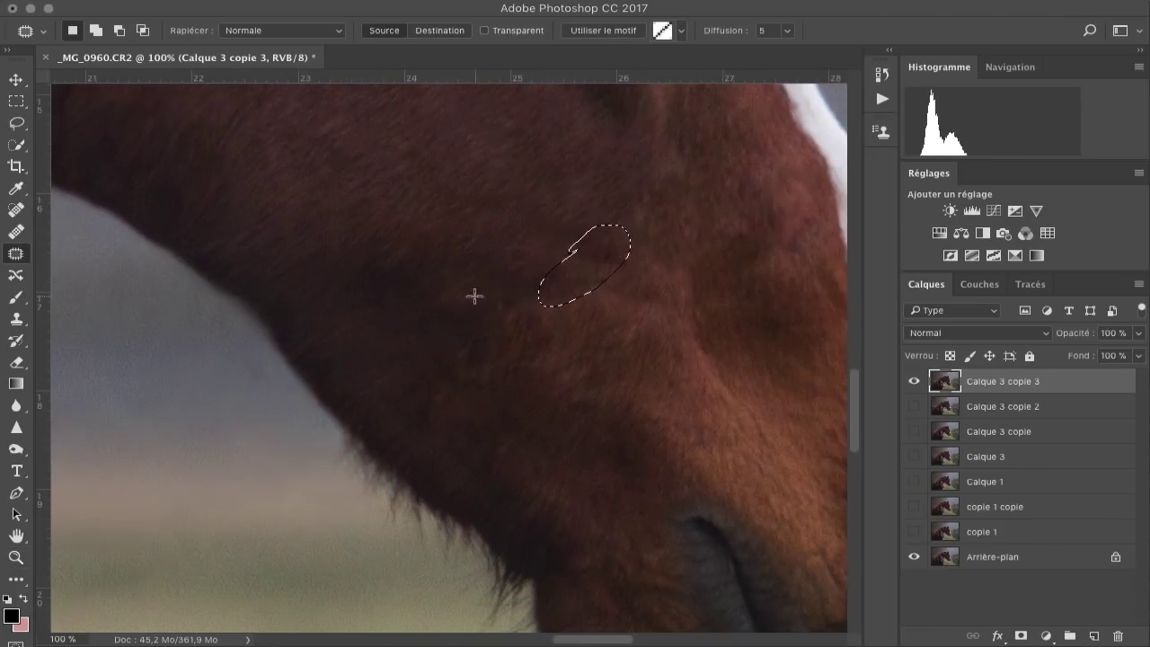
# - Patch the cloned coat spots along the lower jaw with neighbouring fur
pyautogui.moveTo(392, 247)
pyautogui.mouseDown()
pyautogui.moveTo(411, 293)
pyautogui.moveTo(390, 249)
pyautogui.mouseUp()
pyautogui.moveTo(537, 280)
pyautogui.mouseDown()
pyautogui.moveTo(537, 296)
pyautogui.moveTo(524, 288)
pyautogui.mouseUp()
pyautogui.moveTo(483, 393); pyautogui.dragTo(449, 395)
pyautogui.moveTo(428, 423); pyautogui.dragTo(365, 385)
pyautogui.click(444, 312)
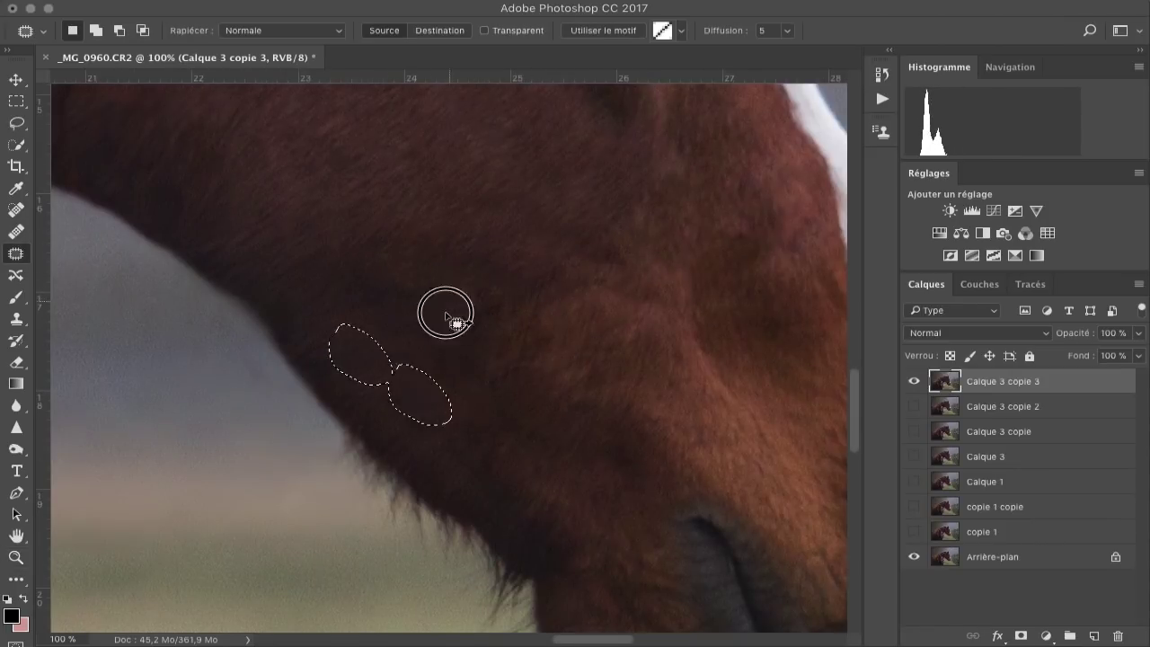
# - Patch the reddish coat beside the white blaze and a nearby area on the nose
pyautogui.scroll(4, 446, 315)
pyautogui.moveTo(564, 399); pyautogui.dragTo(552, 337)
pyautogui.moveTo(699, 318)
pyautogui.mouseDown()
pyautogui.moveTo(669, 374)
pyautogui.moveTo(692, 319)
pyautogui.moveTo(721, 318)
pyautogui.mouseUp()
pyautogui.moveTo(724, 350); pyautogui.dragTo(718, 286)
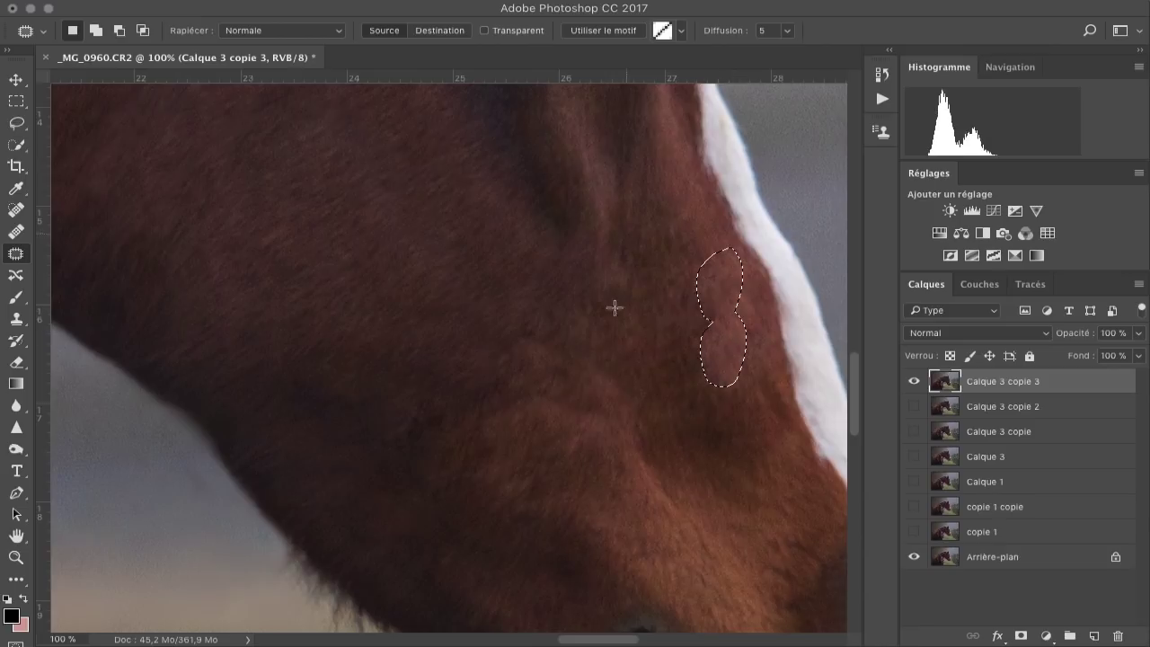
pyautogui.scroll(-3, 539, 323)
pyautogui.hscroll(2, 539, 323)
pyautogui.moveTo(524, 329)
pyautogui.mouseDown()
pyautogui.moveTo(505, 323)
pyautogui.moveTo(490, 221)
pyautogui.moveTo(481, 229)
pyautogui.mouseUp()
# - Patch repeated coat texture on the cheek and above the throat opening
pyautogui.scroll(5, 511, 418)
pyautogui.hscroll(-5, 511, 419)
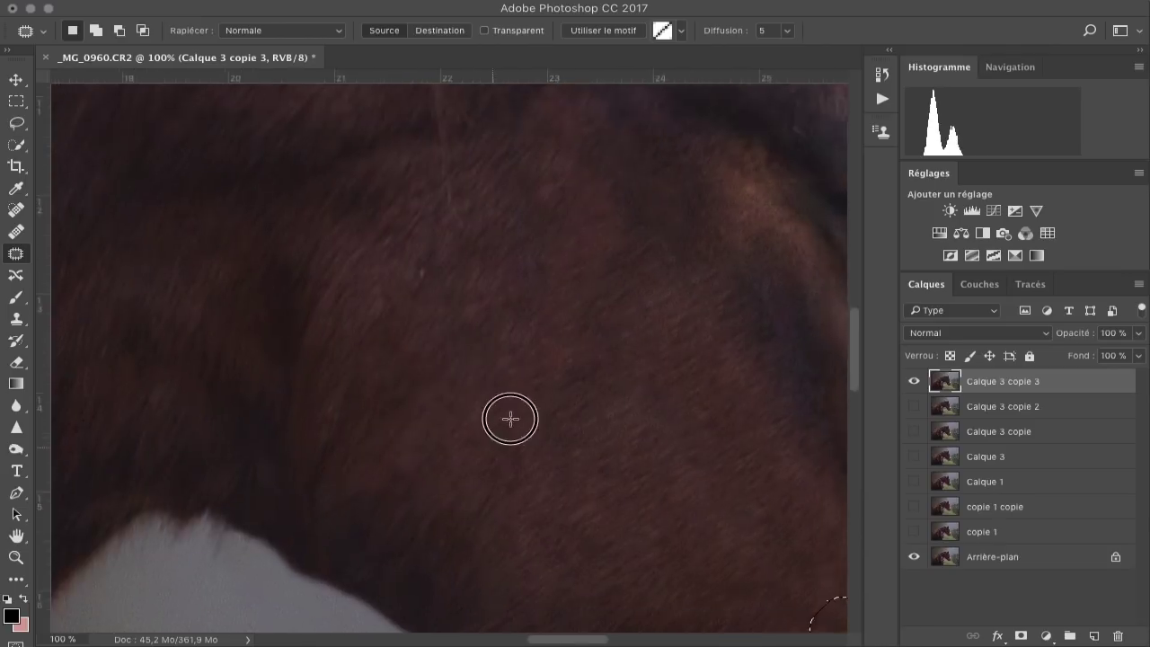
pyautogui.scroll(-1, 503, 404)
pyautogui.moveTo(476, 301); pyautogui.dragTo(443, 400)
pyautogui.scroll(2, 460, 328)
pyautogui.moveTo(455, 331); pyautogui.dragTo(456, 384)
pyautogui.scroll(-4, 411, 422)
pyautogui.hscroll(-2, 411, 422)
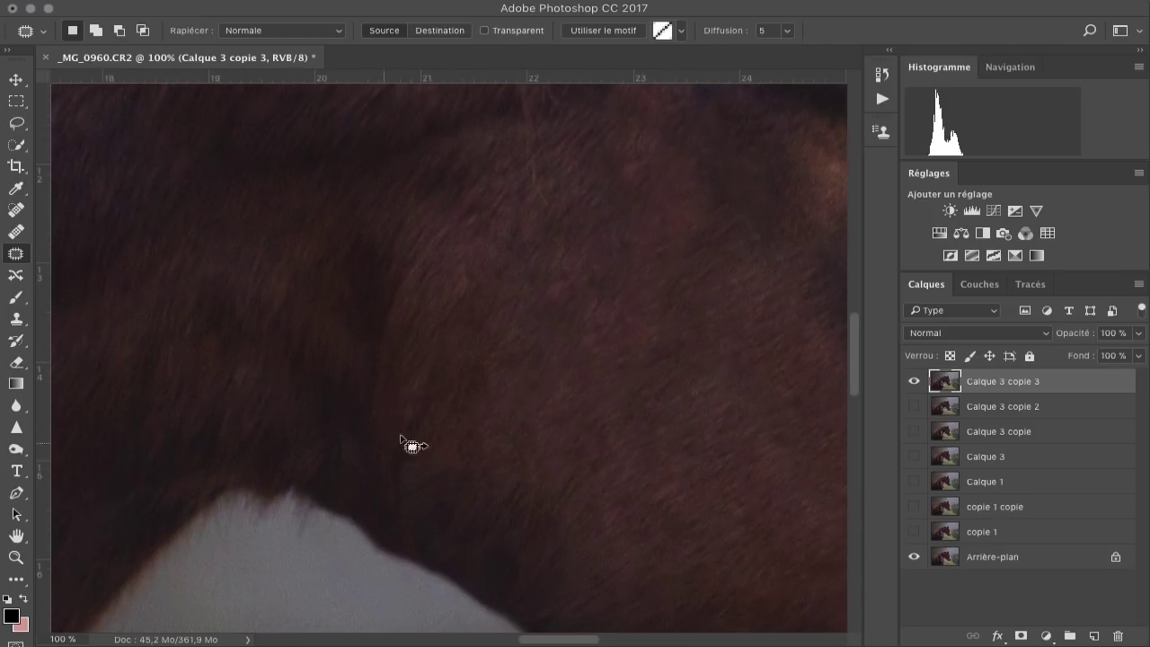
pyautogui.moveTo(420, 449)
pyautogui.mouseDown()
pyautogui.moveTo(464, 479)
pyautogui.moveTo(478, 449)
pyautogui.mouseUp()
# - Clear the selection and show Calque 3 copie 2 beneath the top layer to compare both versions
pyautogui.press('super+d')
pyautogui.keyDown('alt'); pyautogui.keyDown('super'); pyautogui.click(521, 405); pyautogui.keyUp('super'); pyautogui.keyUp('alt')
pyautogui.keyDown('alt'); pyautogui.click(521, 405); pyautogui.keyUp('alt')
pyautogui.click(913, 384)
pyautogui.click(914, 406)
pyautogui.click(913, 383)
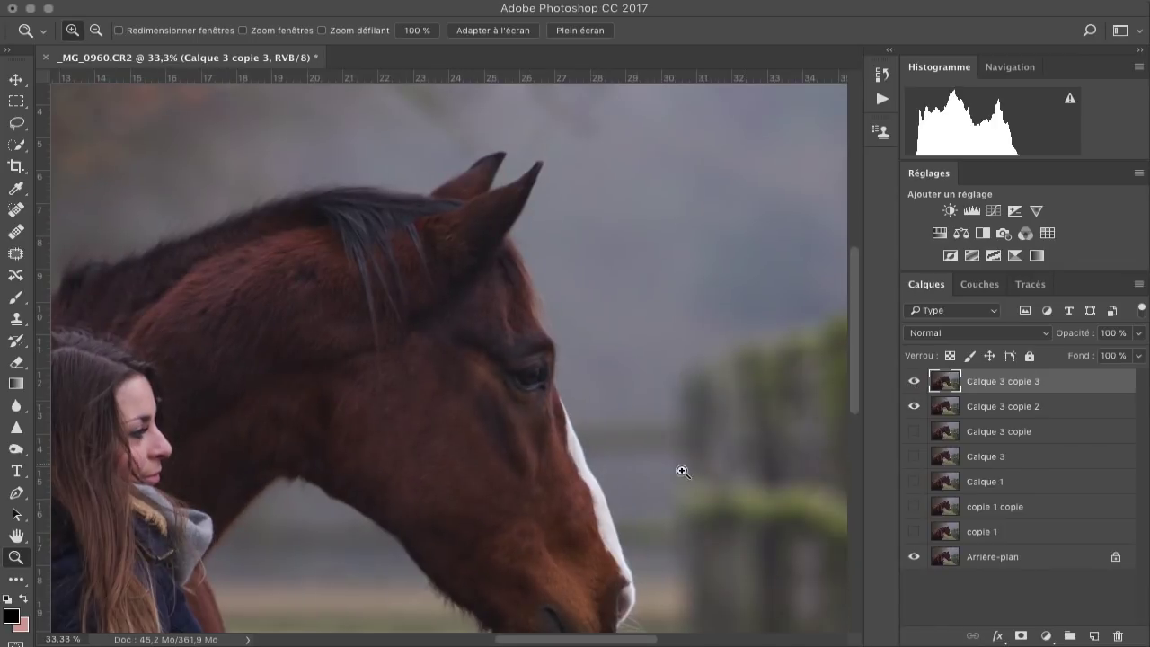
# - Patch the remaining blotchy coat areas on the upper cheek and neck below the mane tips
pyautogui.click(410, 366)
pyautogui.click(410, 368)
pyautogui.click(410, 368)
pyautogui.scroll(1, 481, 288)
pyautogui.moveTo(378, 349)
pyautogui.mouseDown()
pyautogui.moveTo(421, 302)
pyautogui.moveTo(370, 396)
pyautogui.mouseUp()
pyautogui.moveTo(465, 309)
pyautogui.mouseDown()
pyautogui.moveTo(505, 333)
pyautogui.moveTo(449, 359)
pyautogui.mouseUp()
pyautogui.scroll(4, 485, 328)
pyautogui.moveTo(463, 309)
pyautogui.mouseDown()
pyautogui.moveTo(495, 331)
pyautogui.moveTo(431, 354)
pyautogui.mouseUp()
pyautogui.press('super+d')
pyautogui.moveTo(485, 398)
pyautogui.mouseDown()
pyautogui.moveTo(479, 473)
pyautogui.moveTo(530, 251)
pyautogui.mouseUp()
pyautogui.moveTo(370, 261)
pyautogui.mouseDown()
pyautogui.moveTo(374, 324)
pyautogui.moveTo(423, 257)
pyautogui.mouseUp()
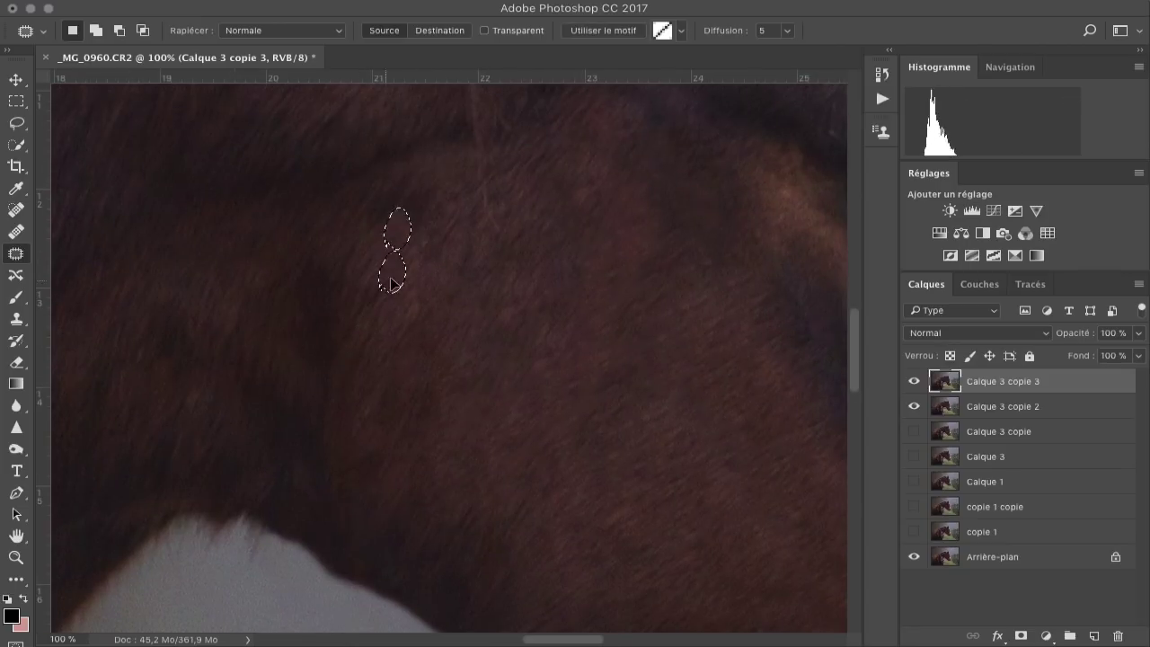
# - Clear the selection and compare the horse with and without the latest patches on Calque 3 copie 3
pyautogui.scroll(-2, 456, 377)
pyautogui.hscroll(1, 456, 378)
pyautogui.press('super+d')
pyautogui.press('z')
pyautogui.keyDown('alt'); pyautogui.click(421, 392); pyautogui.keyUp('alt')
pyautogui.keyDown('alt'); pyautogui.click(421, 392); pyautogui.keyUp('alt')
pyautogui.keyDown('alt'); pyautogui.click(421, 393); pyautogui.keyUp('alt')
pyautogui.keyDown('alt'); pyautogui.click(421, 393); pyautogui.keyUp('alt')
pyautogui.click(914, 384)
pyautogui.click(915, 384)
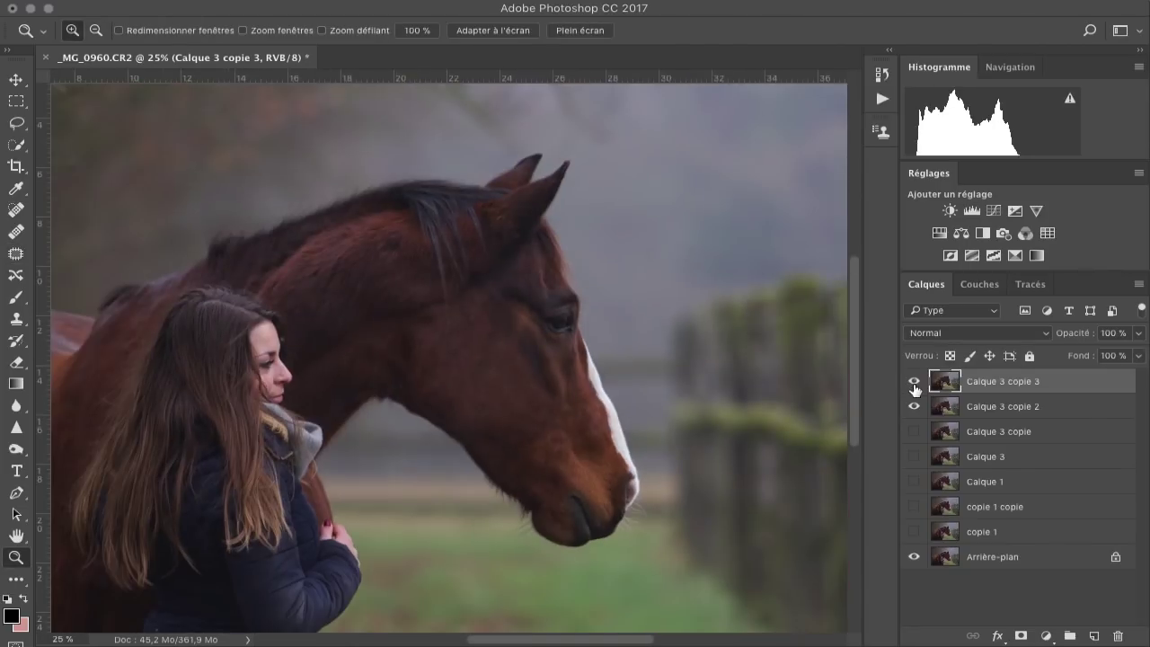
# - Duplicate the top layer and set the Clone Stamp to a 65 px brush at 9 % opacity
pyautogui.press('super+j')
pyautogui.press('super+plus')
pyautogui.press('super+plus')
pyautogui.press('super+plus')
pyautogui.press('s')
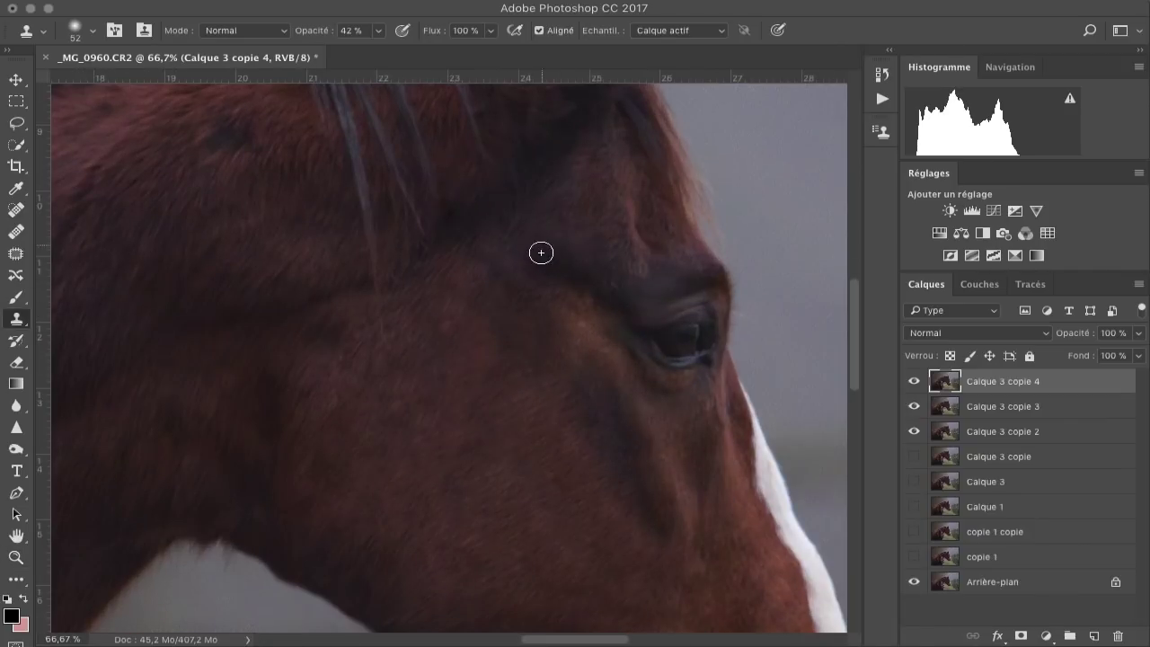
pyautogui.rightClick(541, 252)
pyautogui.moveTo(661, 303); pyautogui.dragTo(668, 302)
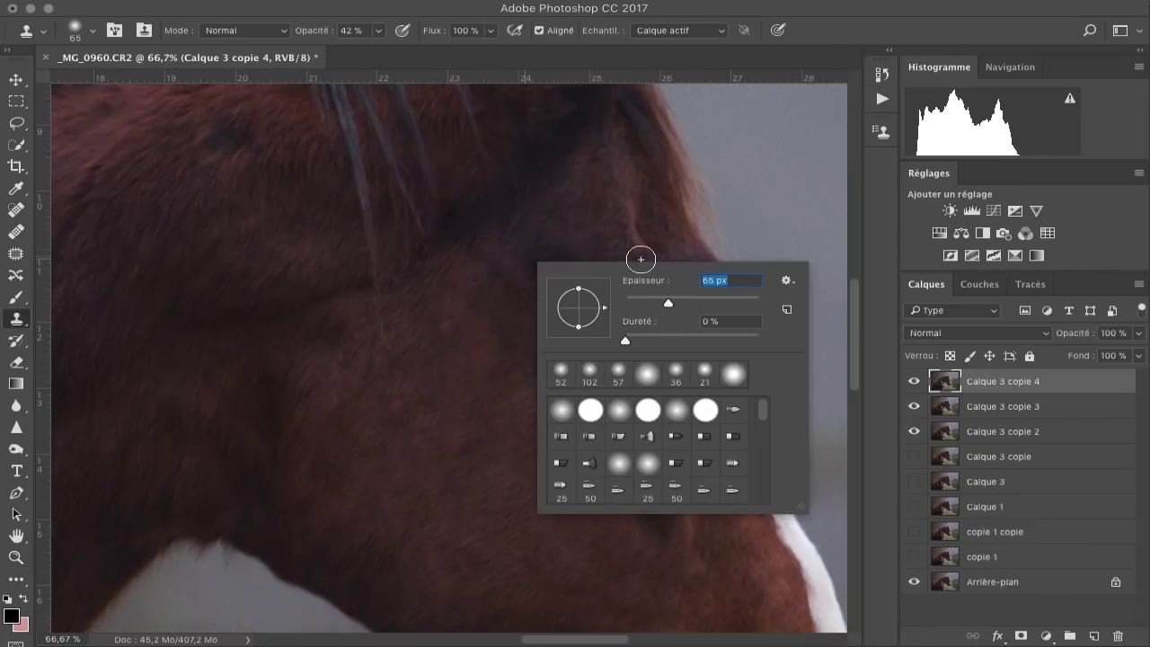
pyautogui.click(379, 33)
pyautogui.moveTo(349, 51); pyautogui.dragTo(350, 50)
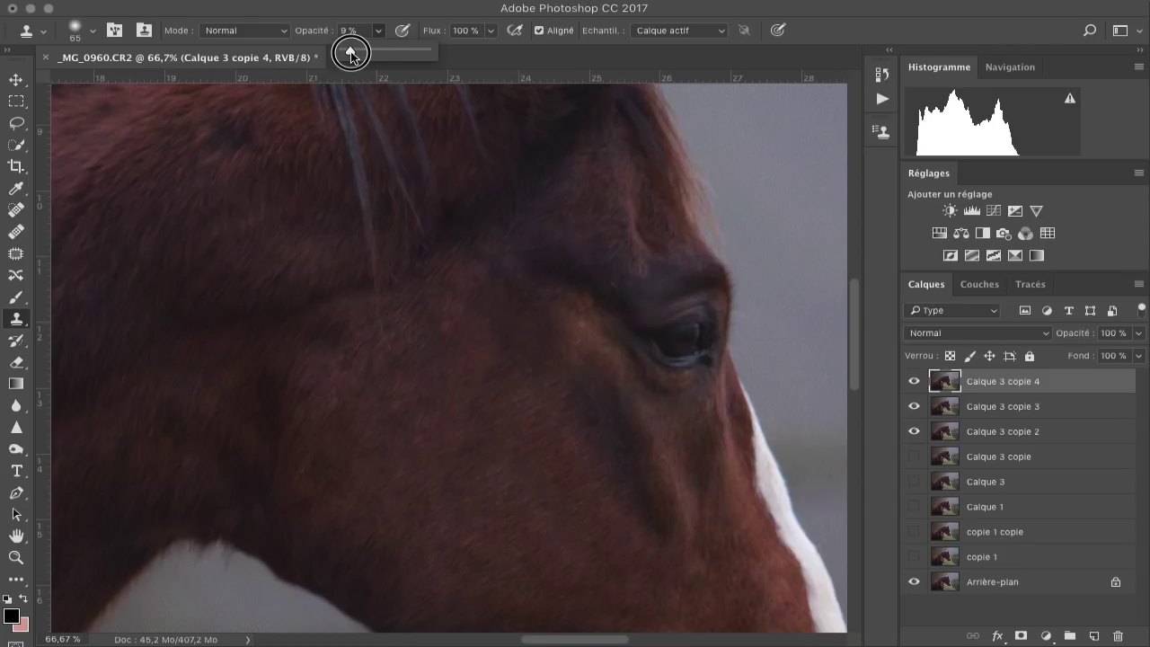
# - Softly clone coat texture over the transition between the mane tips and the upper cheek
pyautogui.keyDown('alt'); pyautogui.click(472, 247); pyautogui.keyUp('alt')
pyautogui.click(465, 280)
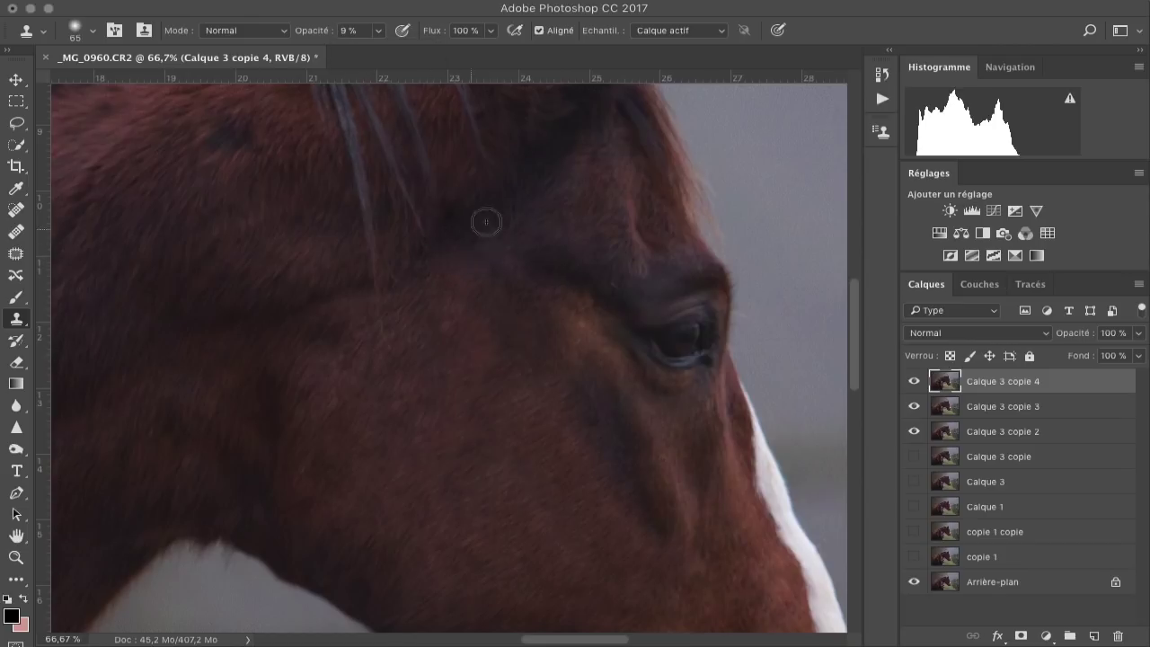
pyautogui.click(484, 188)
# - Raise the clone opacity to 17 % and blend the coat along the lower jaw and above the muzzle
pyautogui.press('1')
pyautogui.press('7')
pyautogui.scroll(-5, 475, 367)
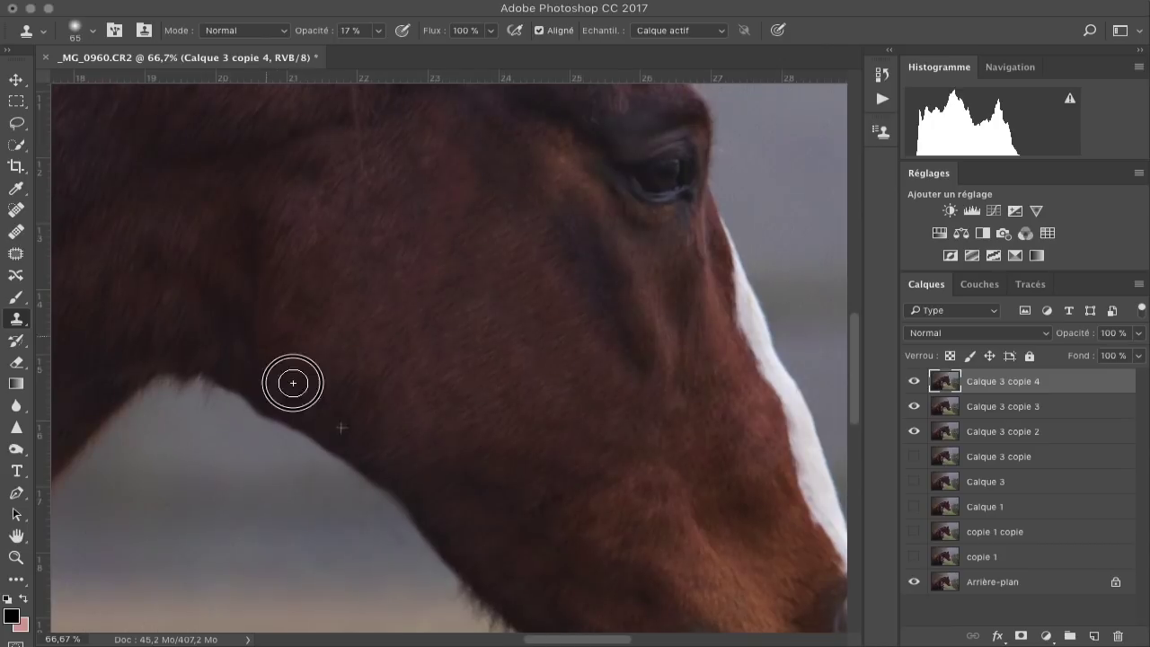
pyautogui.scroll(-5, 359, 282)
pyautogui.hscroll(4, 359, 282)
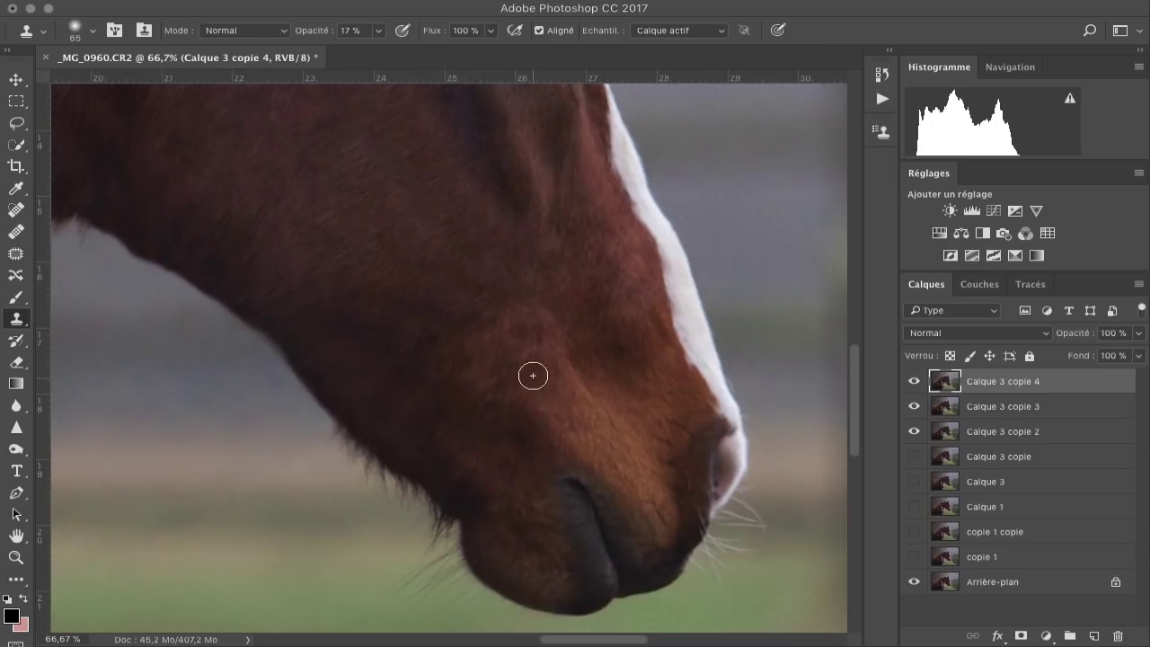
pyautogui.click(543, 356)
pyautogui.moveTo(543, 356); pyautogui.dragTo(537, 391)
# - Set the clone brush to 82 px and 9 % opacity, and even out the coat below the eye beside the white blaze
pyautogui.scroll(4, 562, 358)
pyautogui.hscroll(1, 562, 358)
pyautogui.rightClick(560, 314)
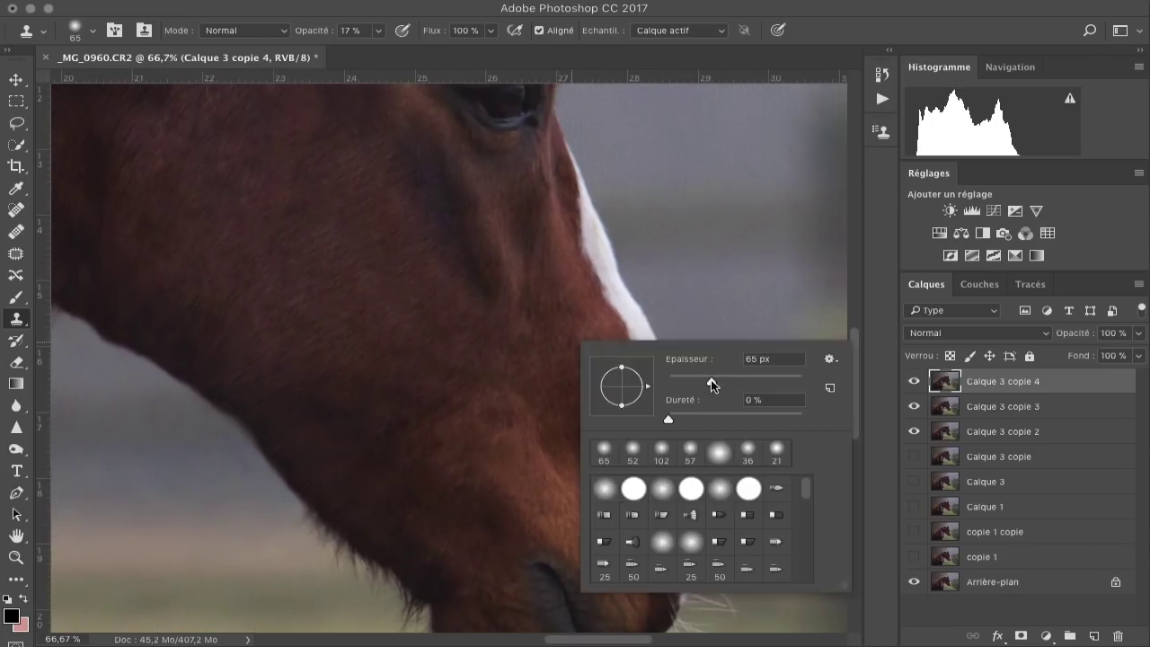
pyautogui.moveTo(713, 384); pyautogui.dragTo(718, 386)
pyautogui.click(378, 31)
pyautogui.moveTo(377, 51); pyautogui.dragTo(370, 52)
pyautogui.keyDown('alt'); pyautogui.click(547, 267); pyautogui.keyUp('alt')
pyautogui.click(541, 344)
pyautogui.keyDown('alt'); pyautogui.click(553, 240); pyautogui.keyUp('alt')
pyautogui.moveTo(562, 298); pyautogui.dragTo(565, 291)
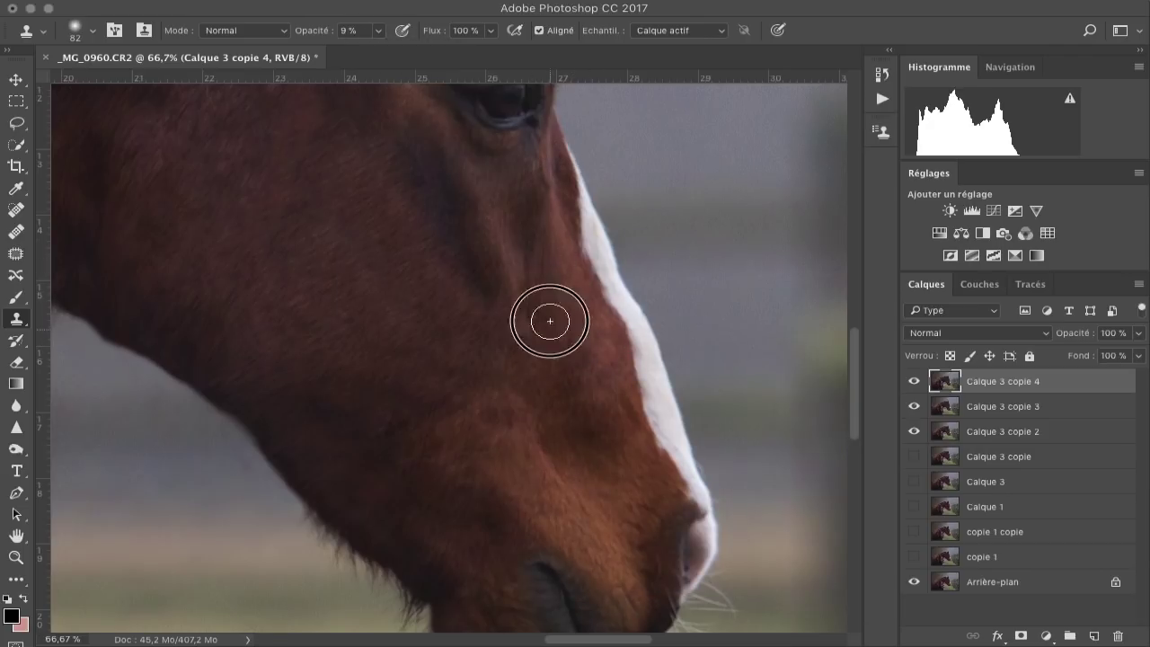
pyautogui.keyDown('alt'); pyautogui.click(541, 275); pyautogui.keyUp('alt')
pyautogui.click(510, 333)
# - Compare the whole photo with and without the soft cloning, and inspect the coat below the eye up close
pyautogui.press('z')
pyautogui.keyDown('alt'); pyautogui.click(529, 404); pyautogui.keyUp('alt')
pyautogui.keyDown('alt'); pyautogui.click(529, 404); pyautogui.keyUp('alt')
pyautogui.keyDown('alt'); pyautogui.click(529, 404); pyautogui.keyUp('alt')
pyautogui.keyDown('alt'); pyautogui.click(529, 404); pyautogui.keyUp('alt')
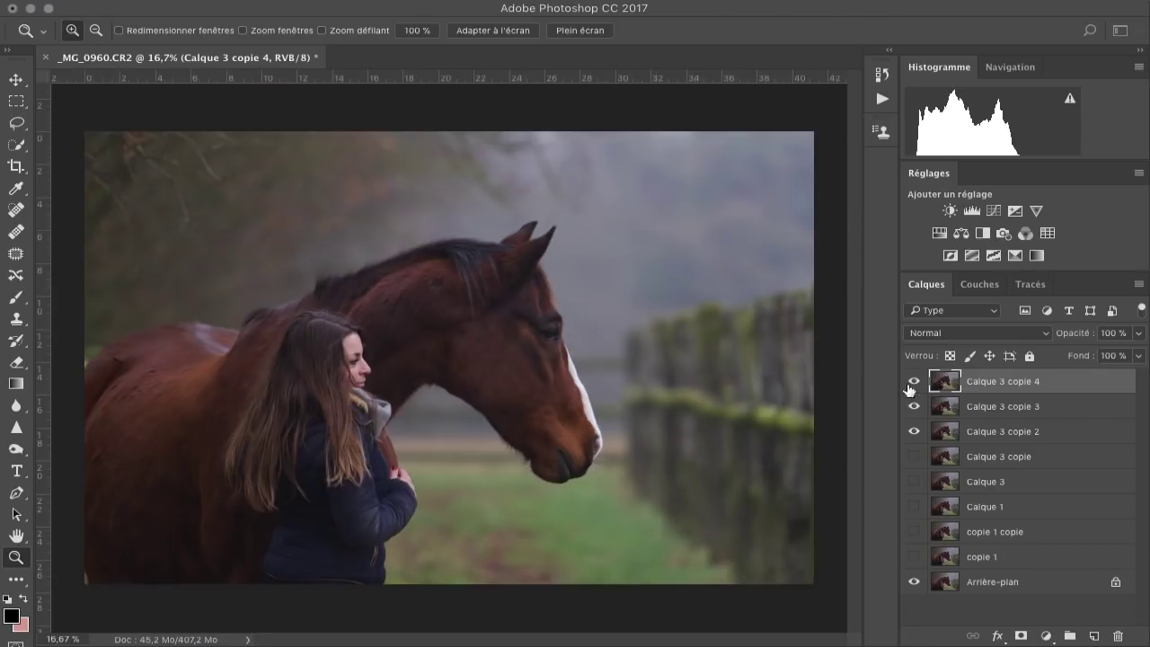
pyautogui.click(910, 385)
pyautogui.scroll(4, 516, 405)
pyautogui.press('s')
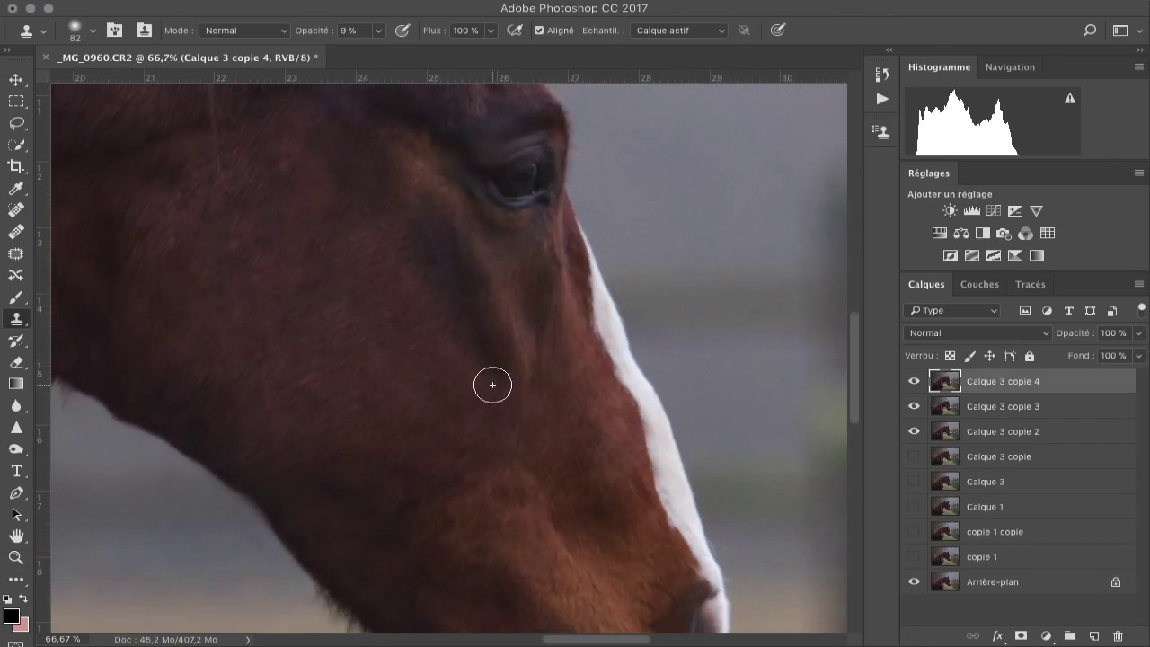
pyautogui.press('z')
pyautogui.scroll(-4, 505, 423)
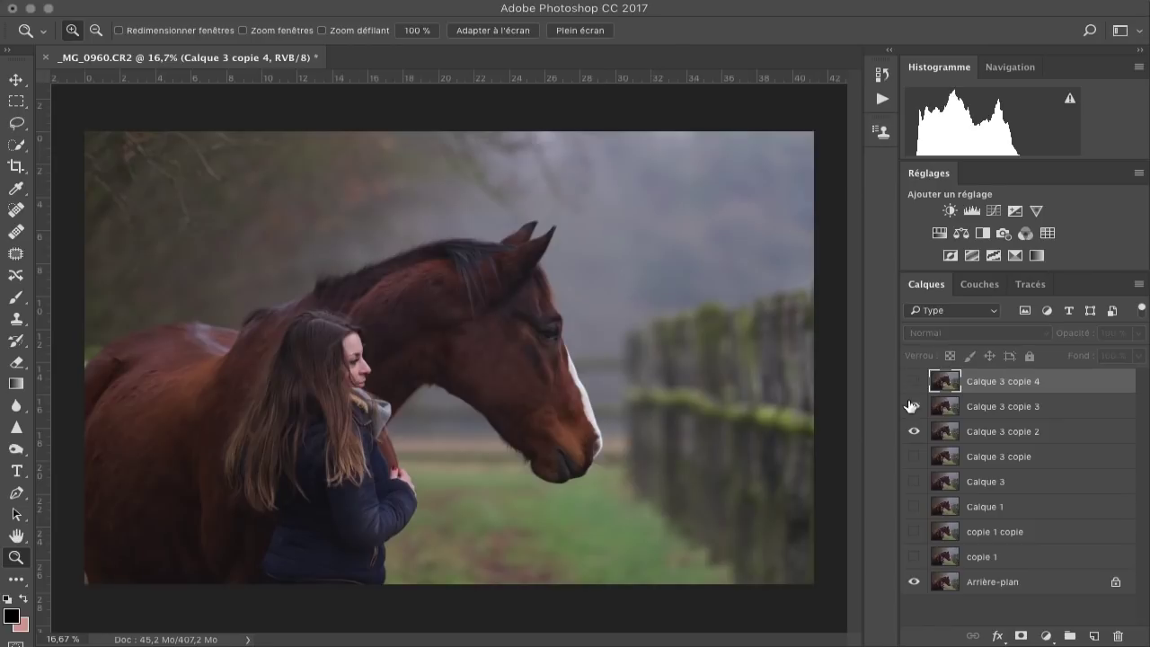
# - Keep Calque 3 copie 4 visible, hide the two copies beneath it, and stamp the visible result onto a new layer
pyautogui.click(913, 381)
pyautogui.scroll(2, 544, 376)
pyautogui.click(912, 380)
pyautogui.click(912, 386)
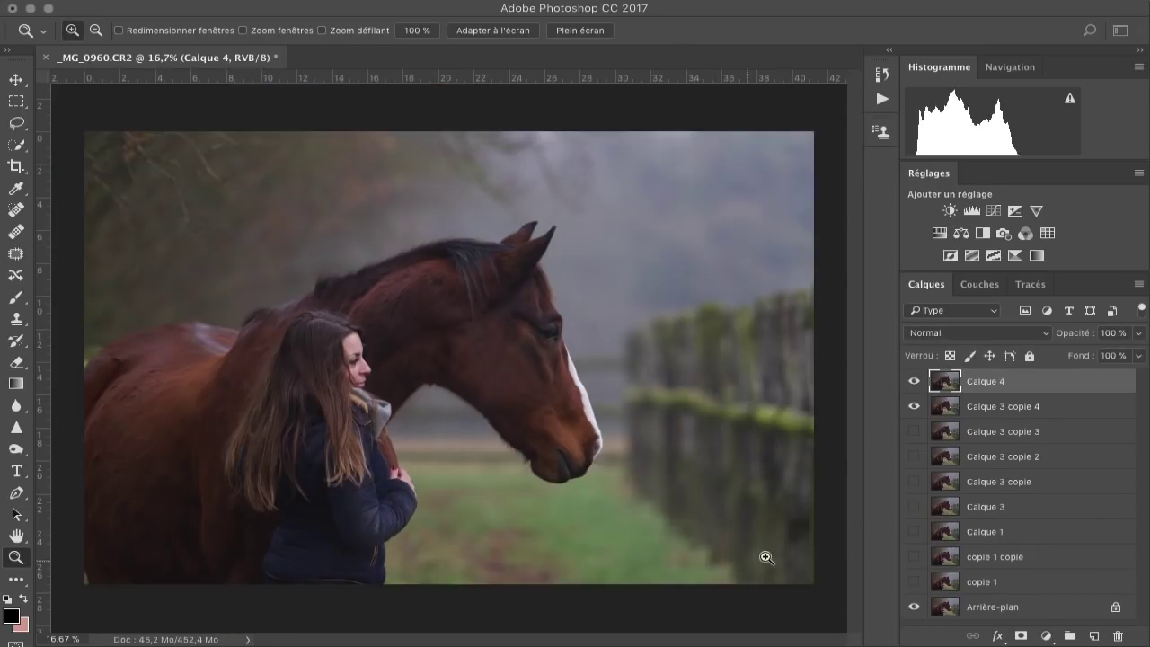
# - Hide Calque 3 copie 4 and toggle Calque 4 to compare the finished retouch with the original photo
pyautogui.click(912, 408)
pyautogui.click(913, 383)
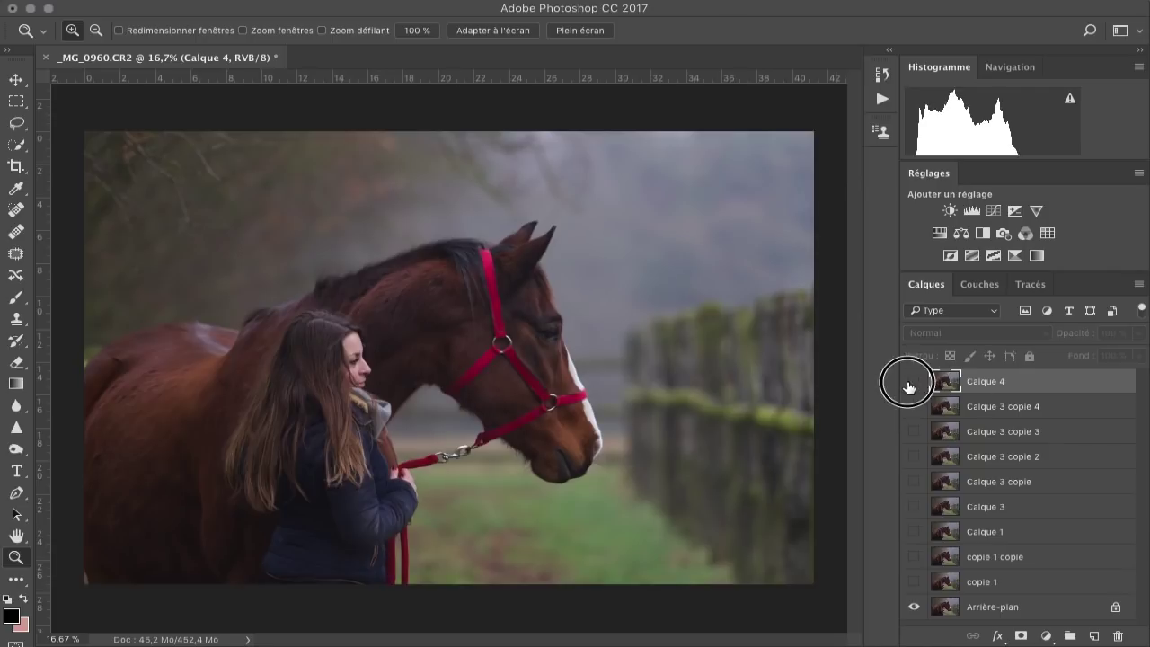
pyautogui.click(912, 383)
pyautogui.click(912, 382)
pyautogui.click(912, 383)
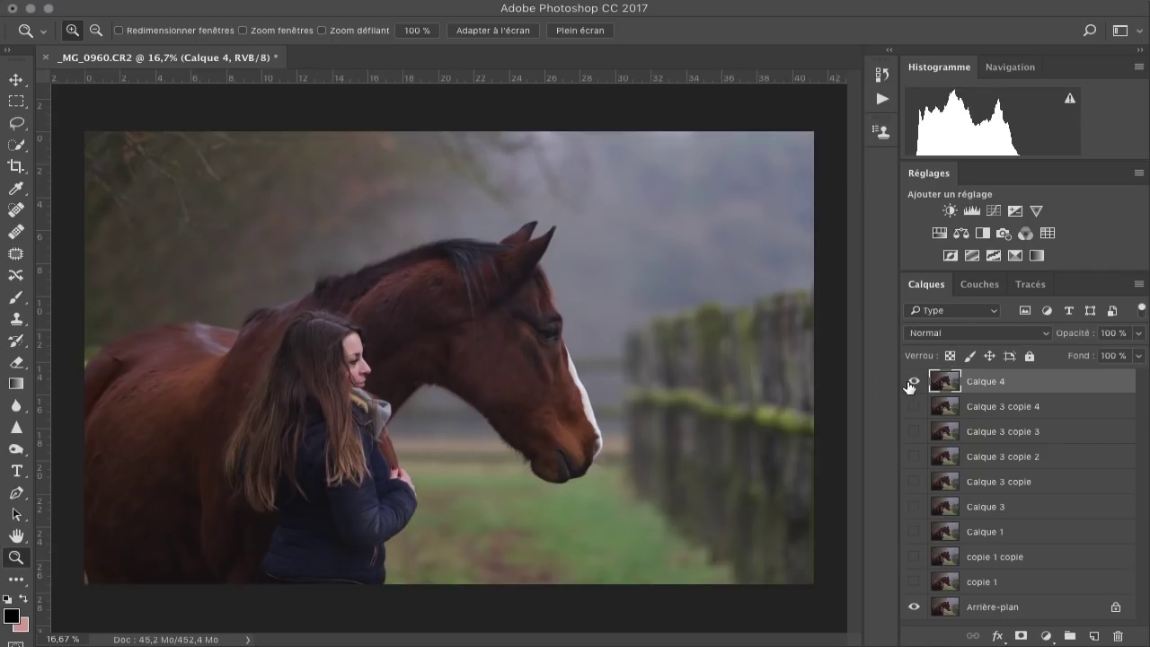